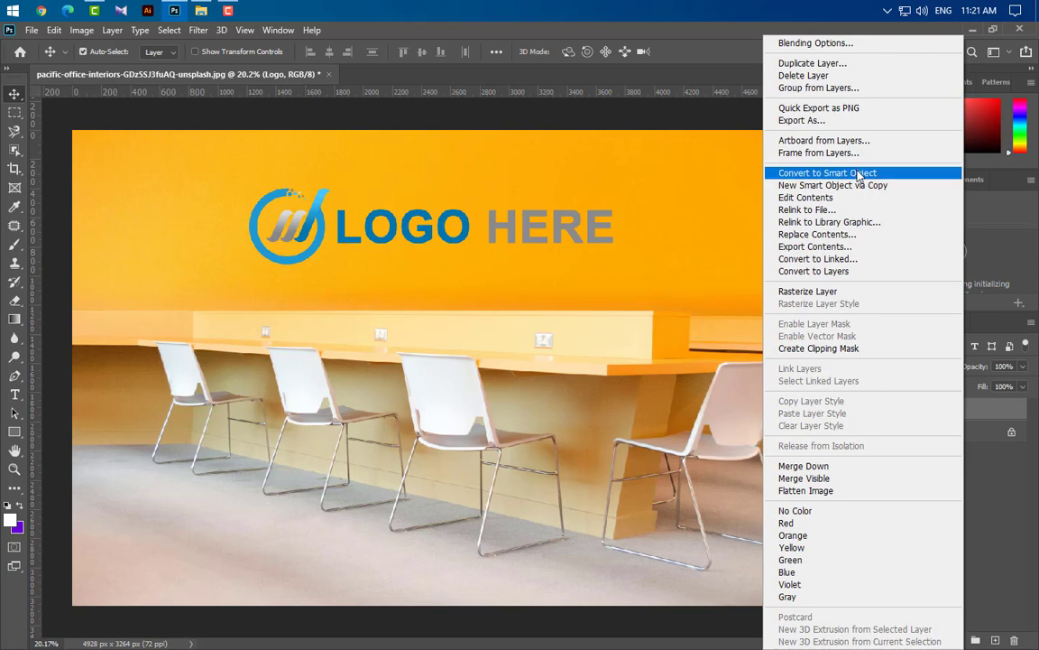
Step: Convert the Logo layer to a smart object and apply a slight perspective that makes its right end taller
click(859, 172)
key(ctrl+t)
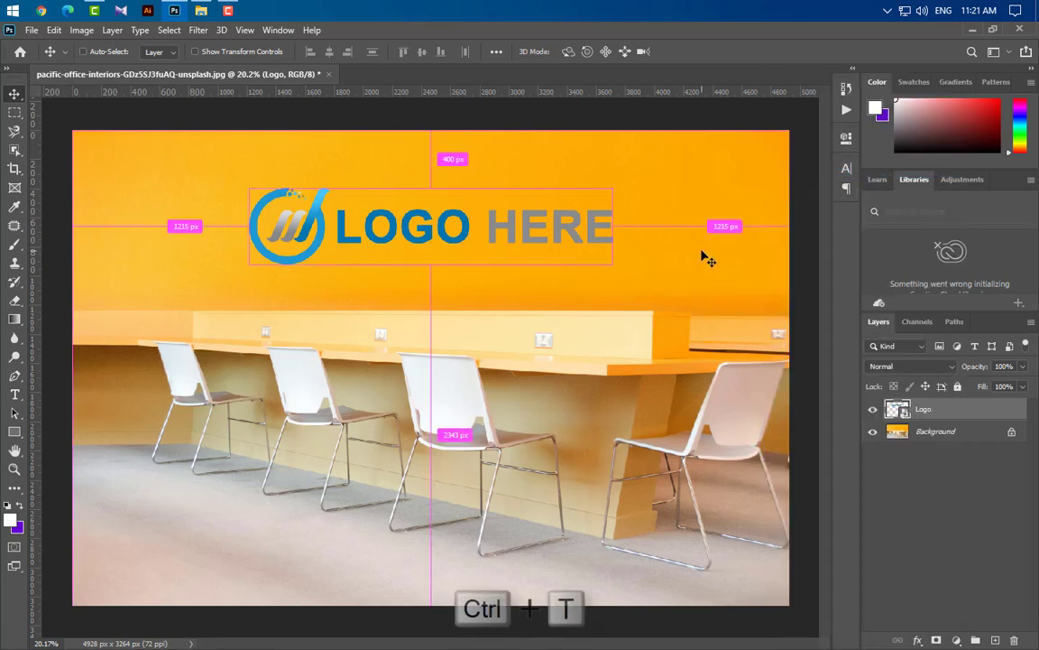
key(ctrl+t)
scroll(512, 144, up, 3)
scroll(512, 144, up, 1)
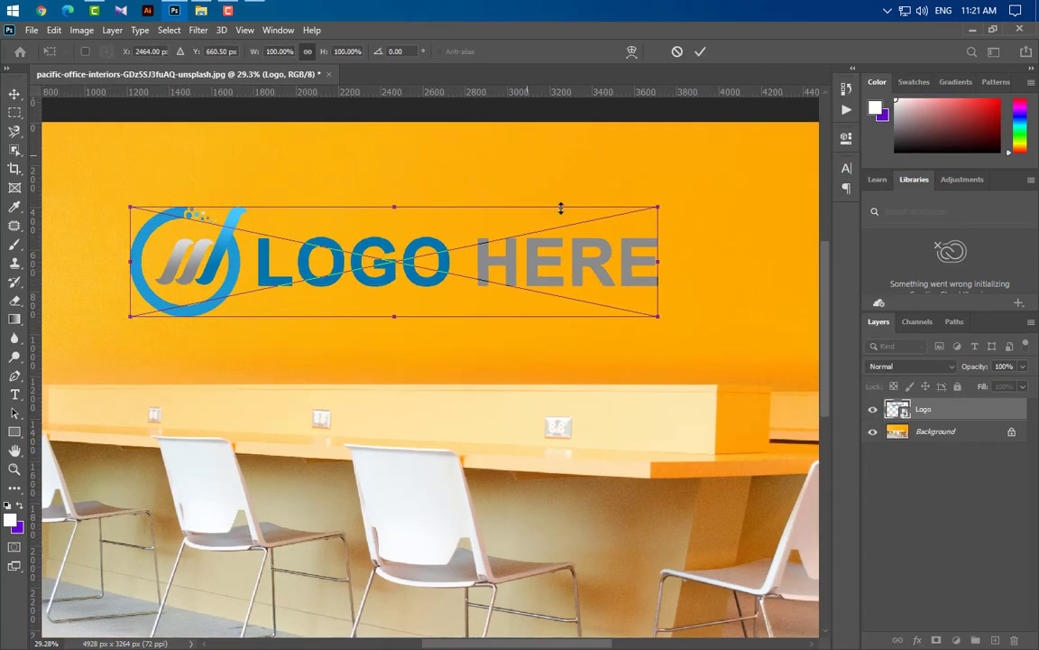
right_click(630, 264)
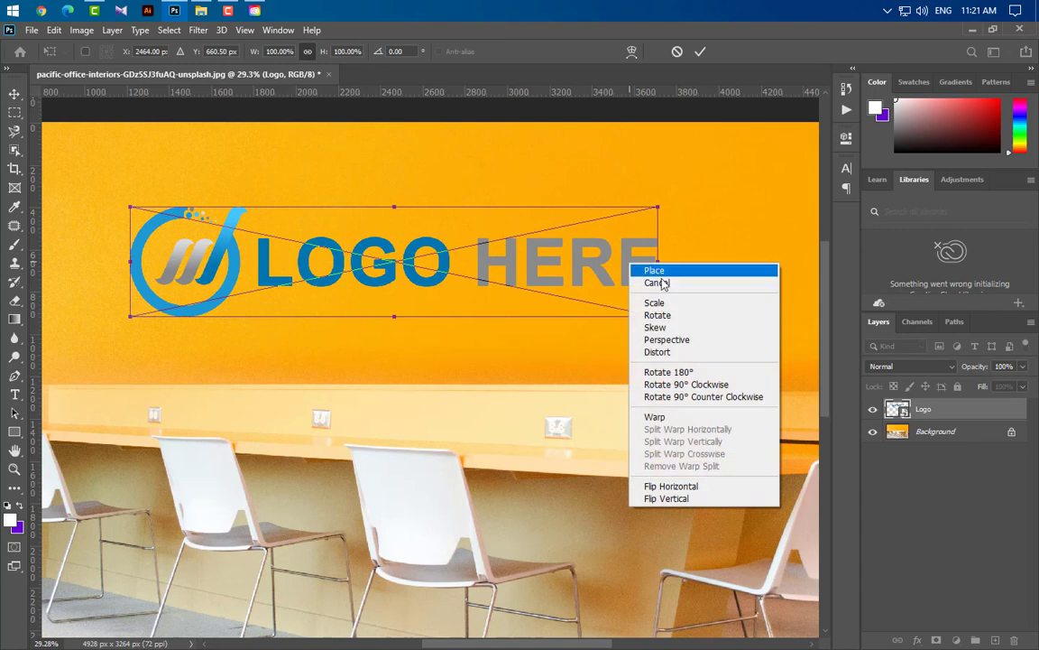
click(672, 340)
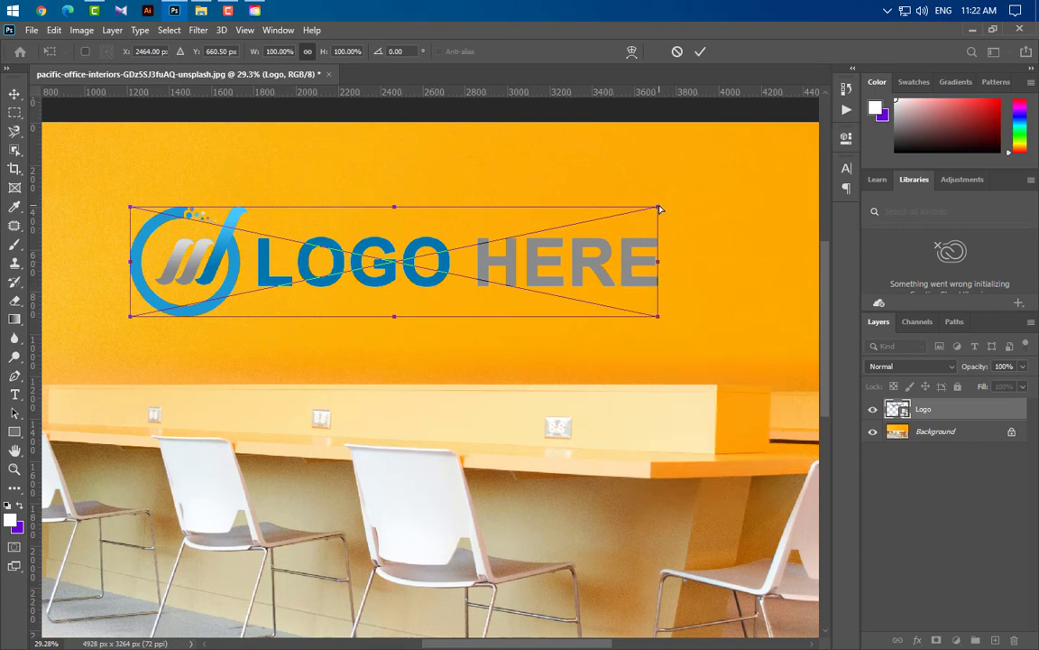
drag(659, 209, 658, 203)
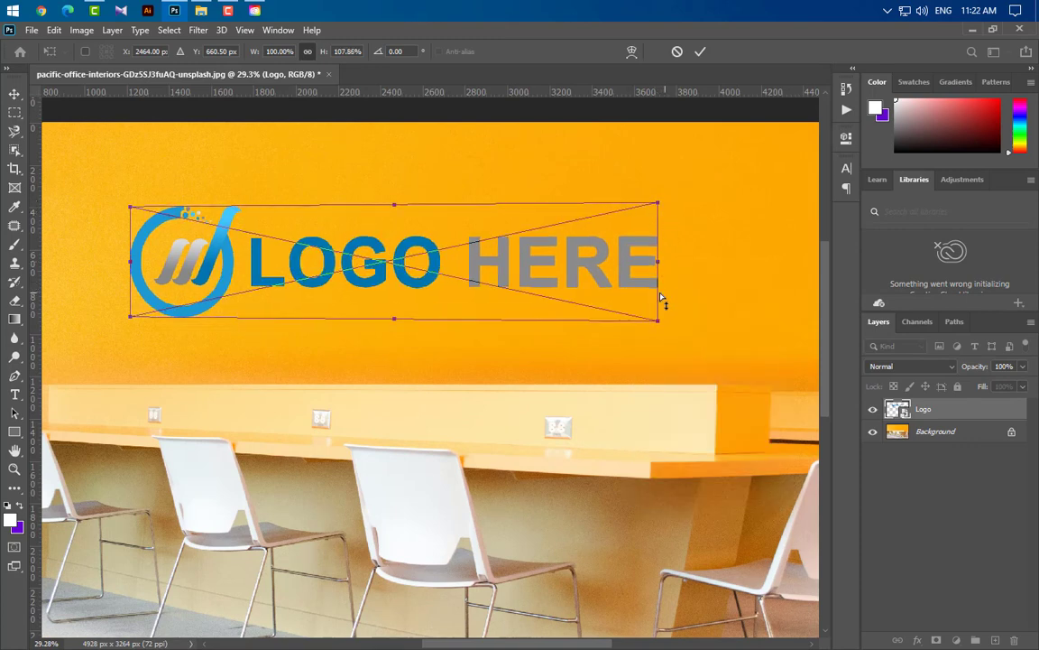
Step: Distort the logo by raising its upper-right corner slightly, and commit the transform
right_click(643, 279)
click(671, 366)
drag(659, 208, 658, 196)
click(700, 53)
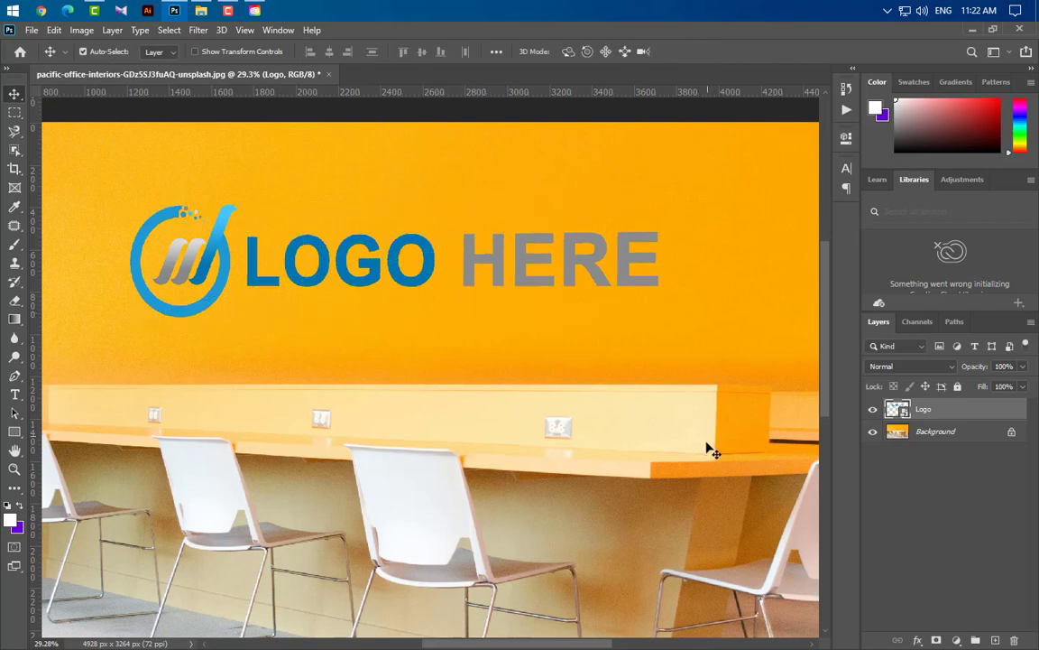
key(ctrl+0)
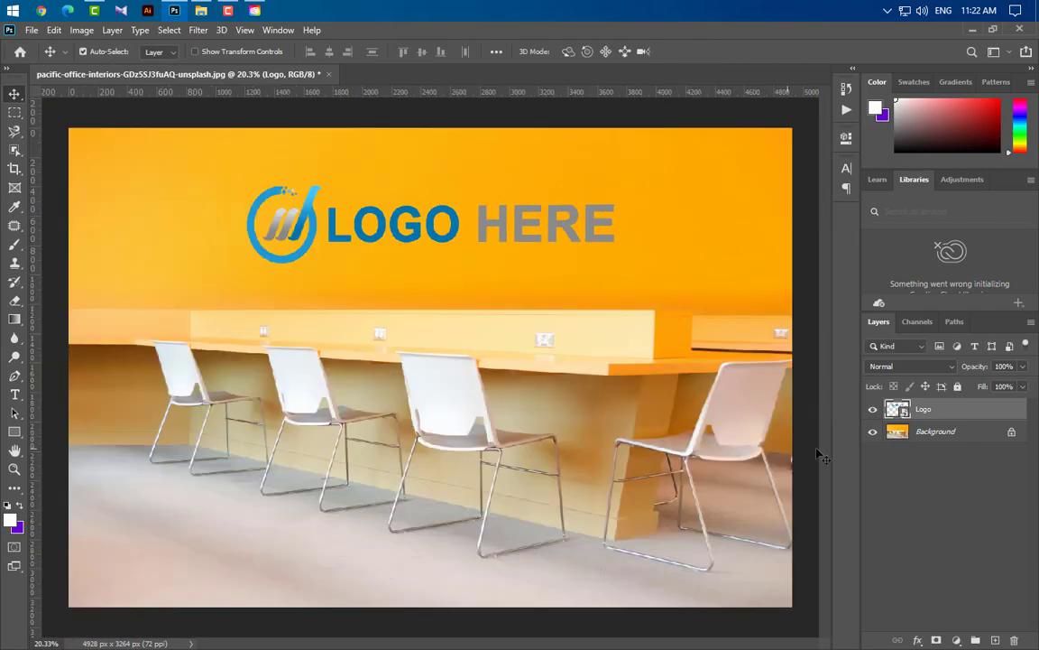
Step: Give the Logo layer a #2d2d2d color overlay at 100% opacity and set the layer opacity to 50%
double_click(993, 420)
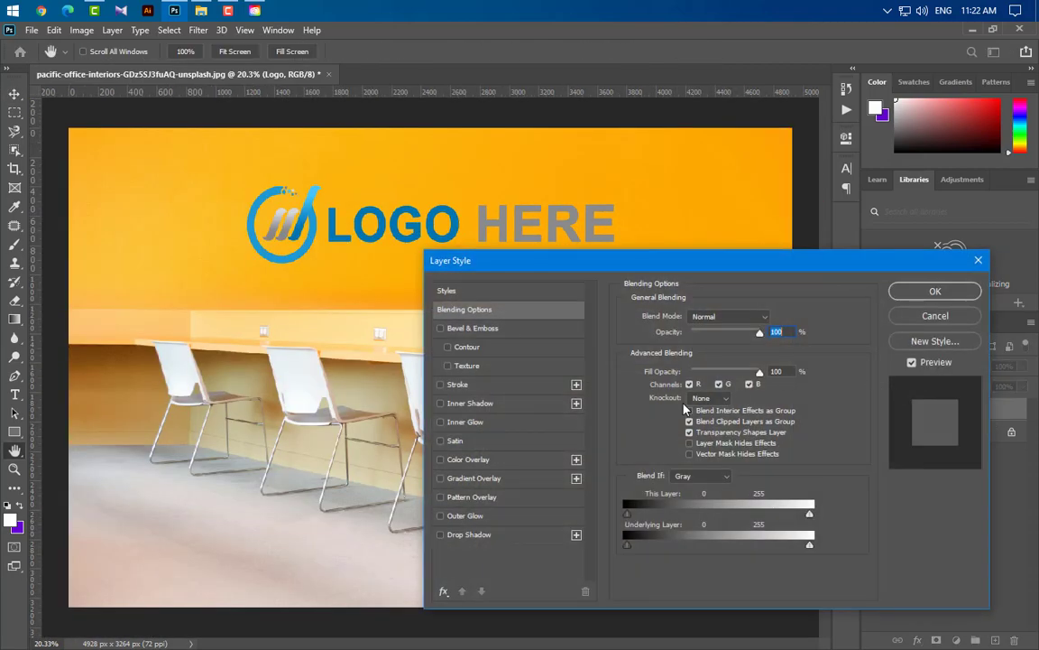
click(518, 465)
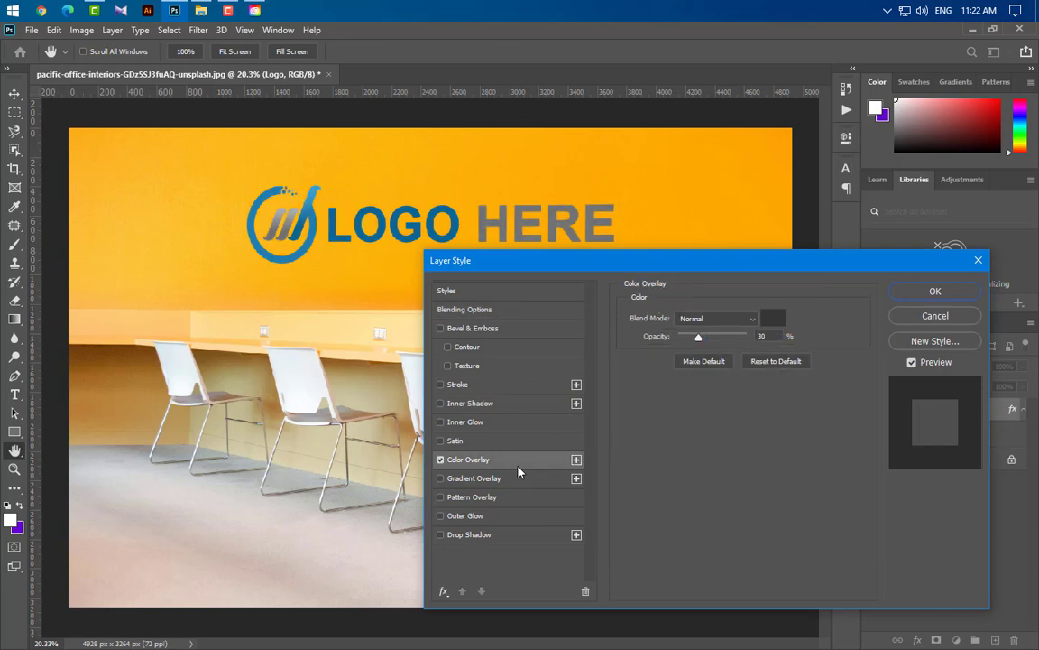
drag(696, 343, 951, 362)
click(774, 318)
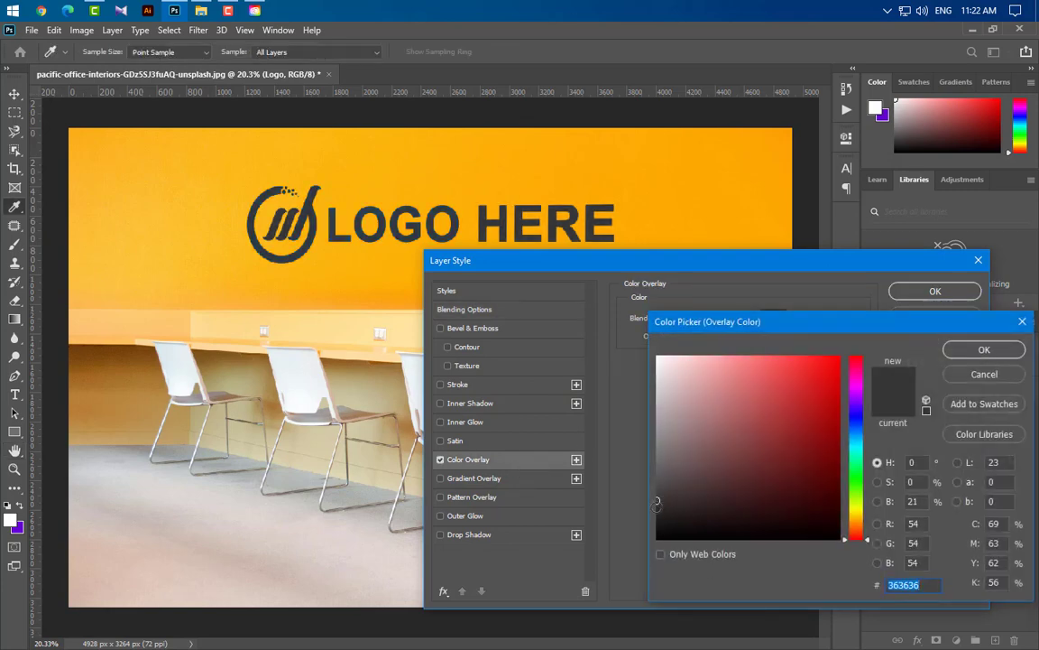
text(2d2d2d)
click(982, 352)
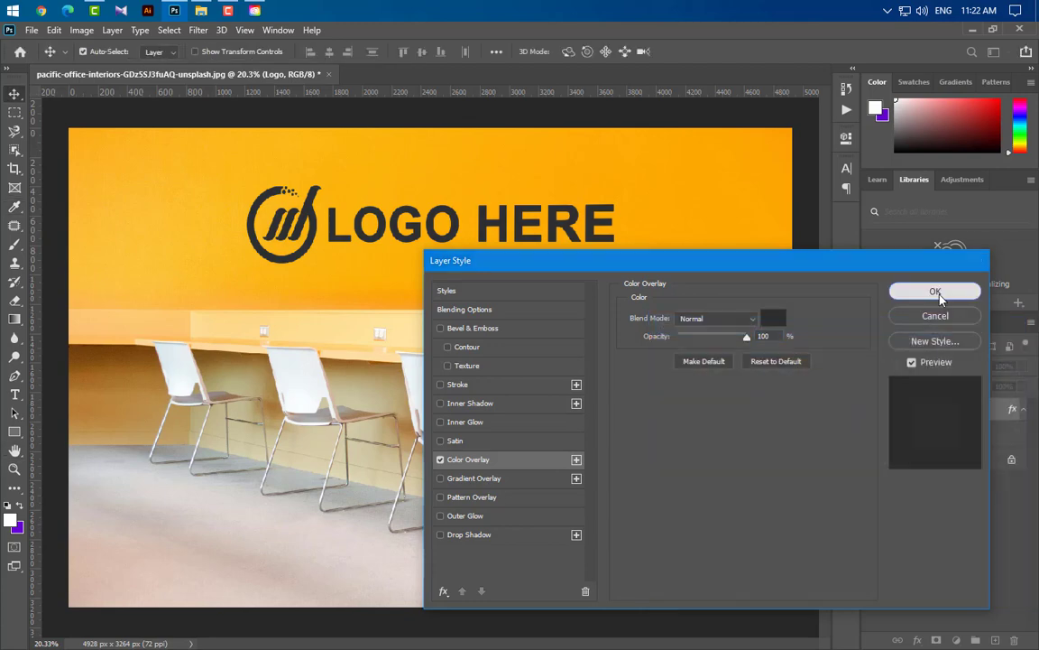
click(935, 291)
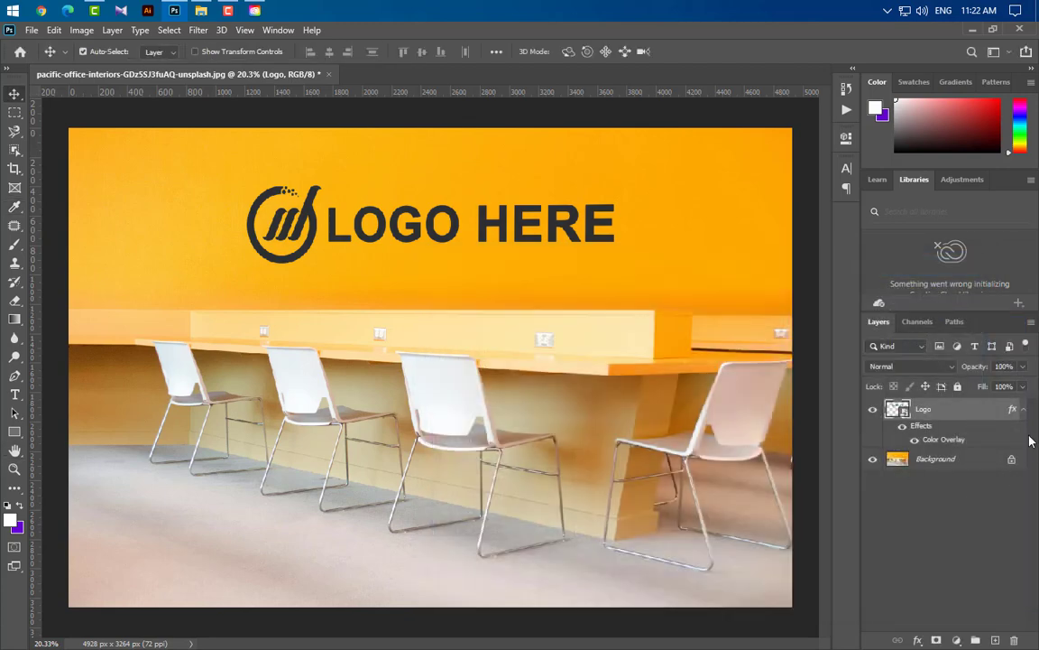
click(1006, 367)
text(50)
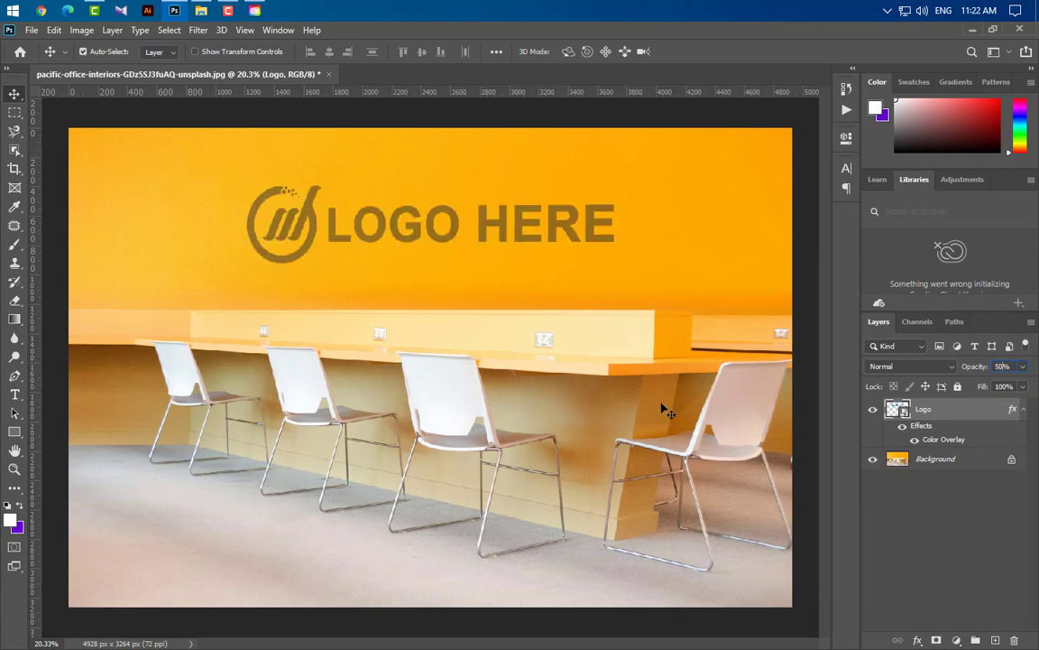
Step: Apply a Gaussian Blur with a radius of 25 pixels to the Logo layer
click(198, 30)
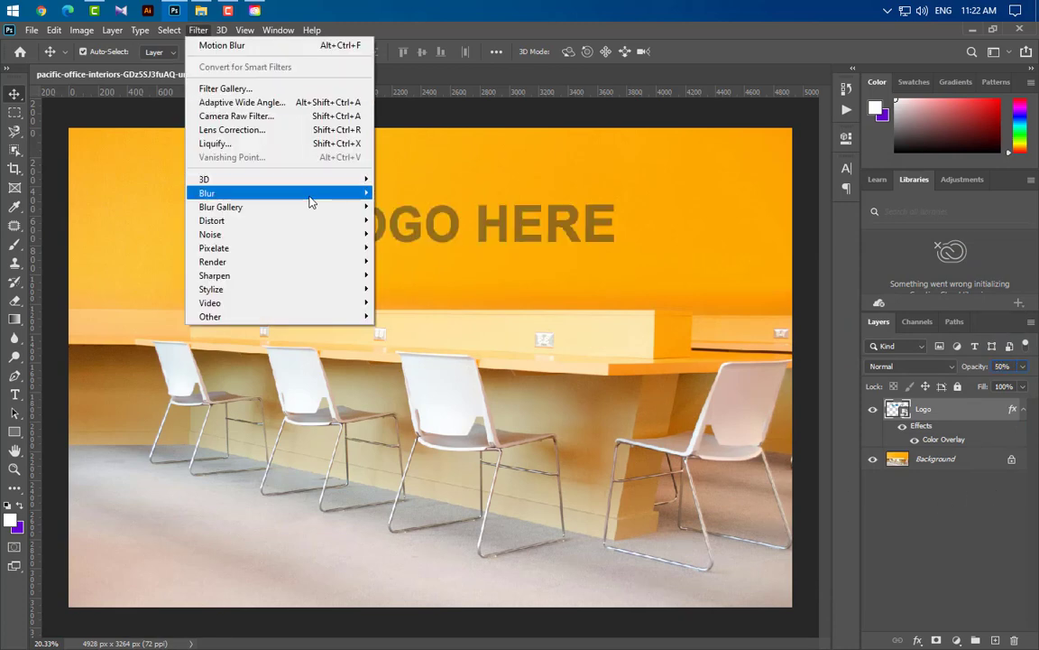
mouse_move(310, 202)
click(424, 246)
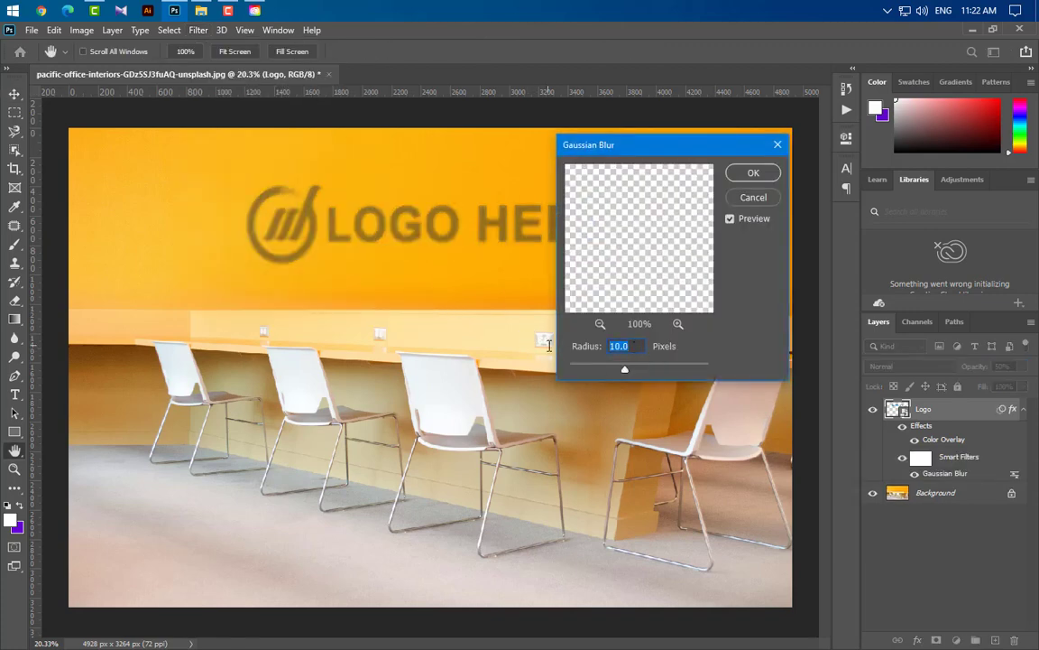
text(25)
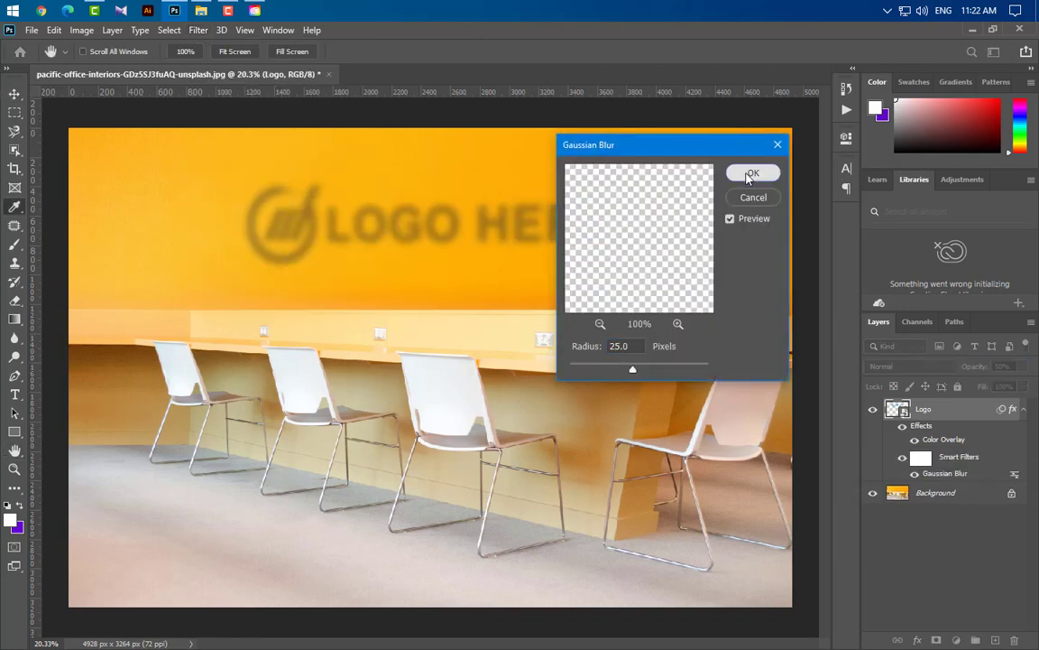
click(749, 174)
Step: Apply a Motion Blur to the Logo layer at an angle of -90° with a distance of 150 pixels
click(199, 30)
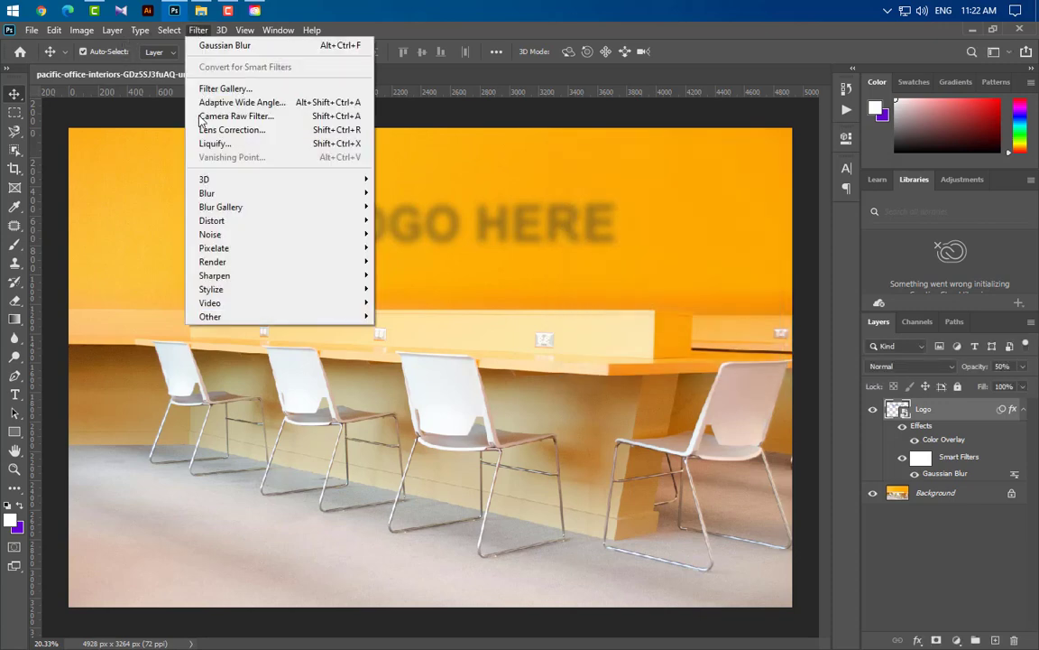
mouse_move(260, 198)
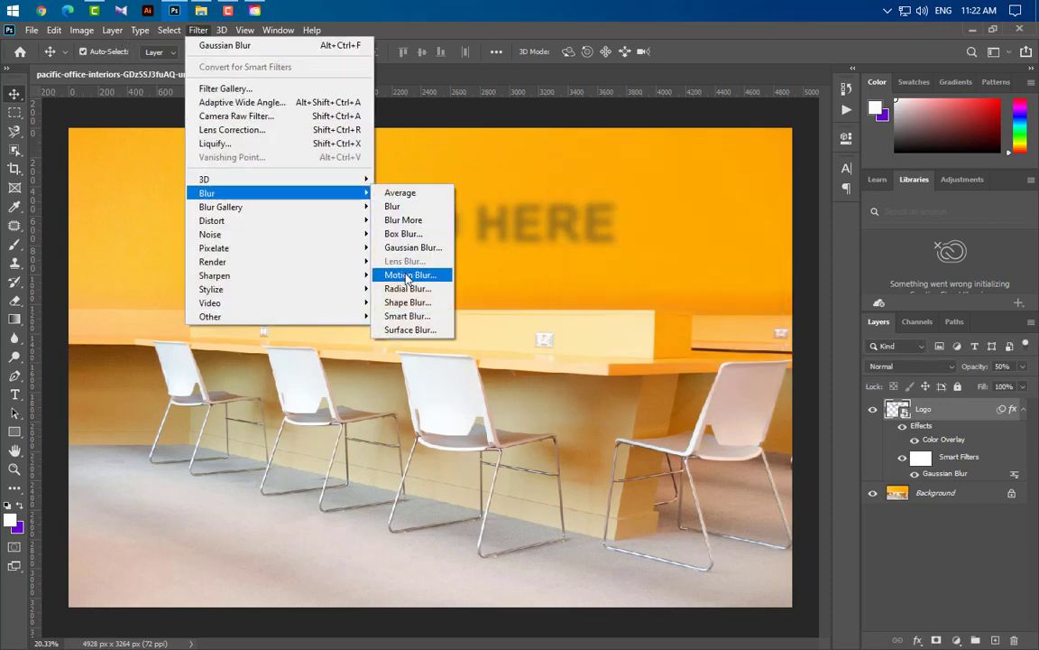
click(411, 274)
drag(831, 411, 790, 412)
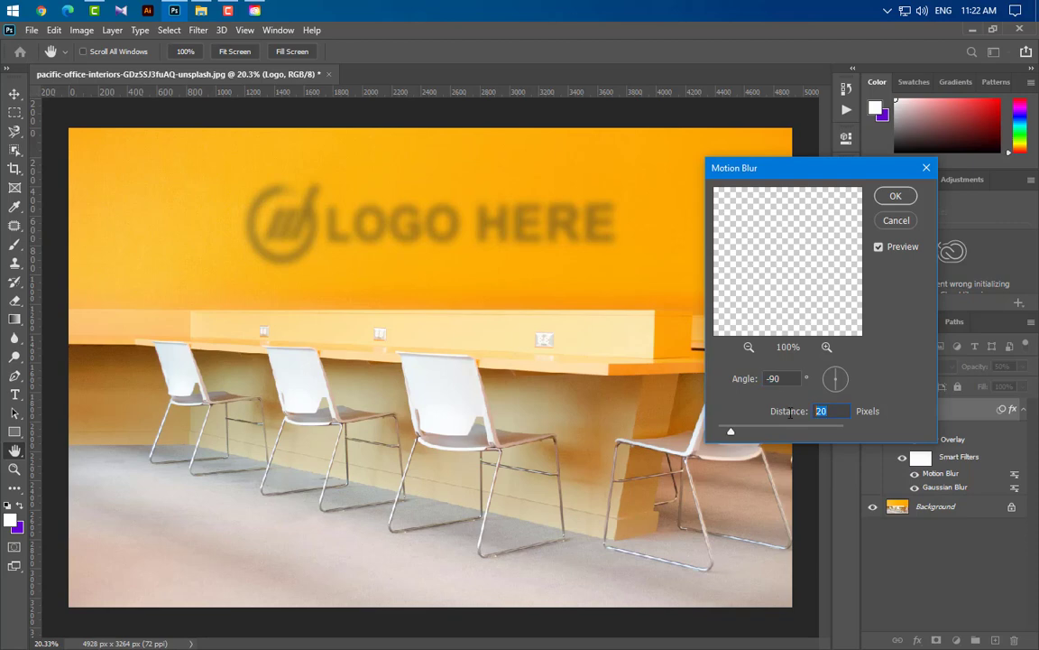
text(150)
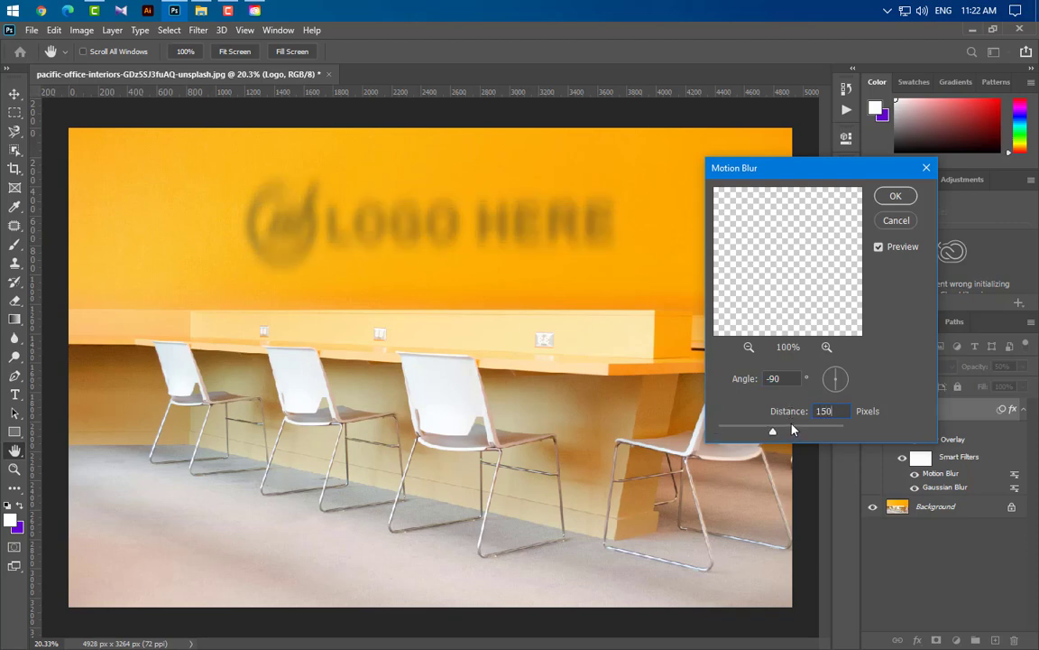
click(897, 197)
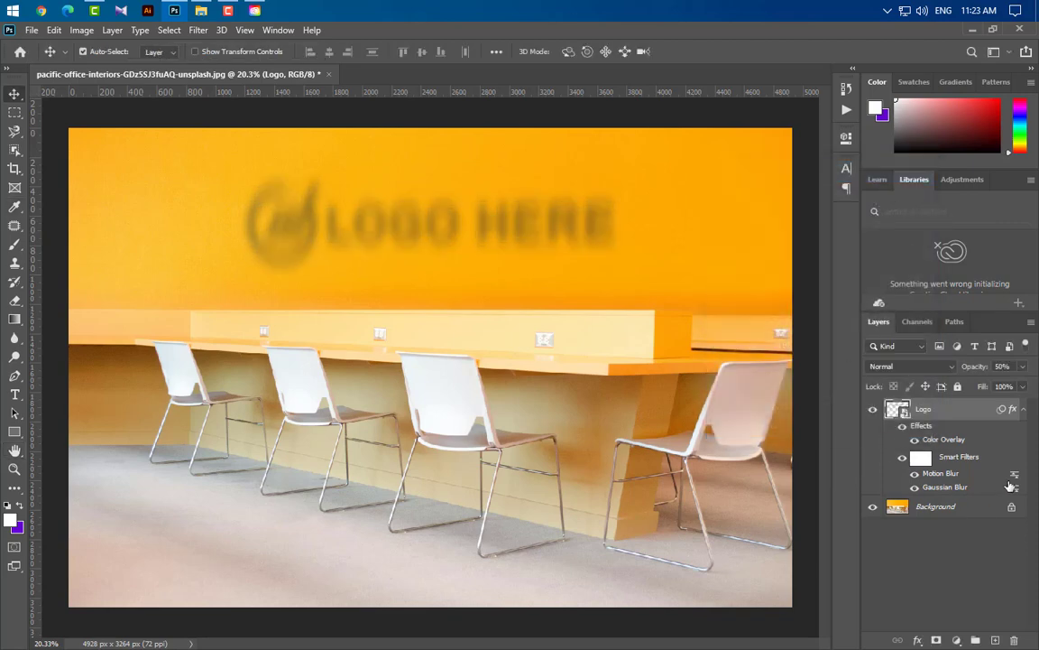
Step: Duplicate the Logo layer and set the copy's Motion Blur distance to 20 pixels
click(1024, 411)
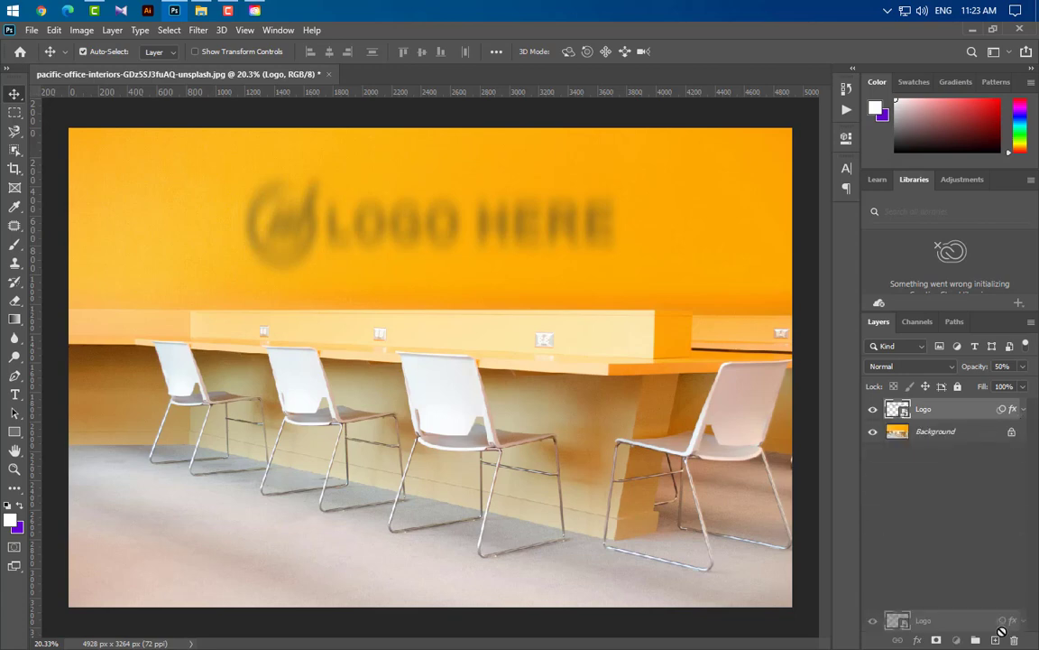
key(ctrl+j)
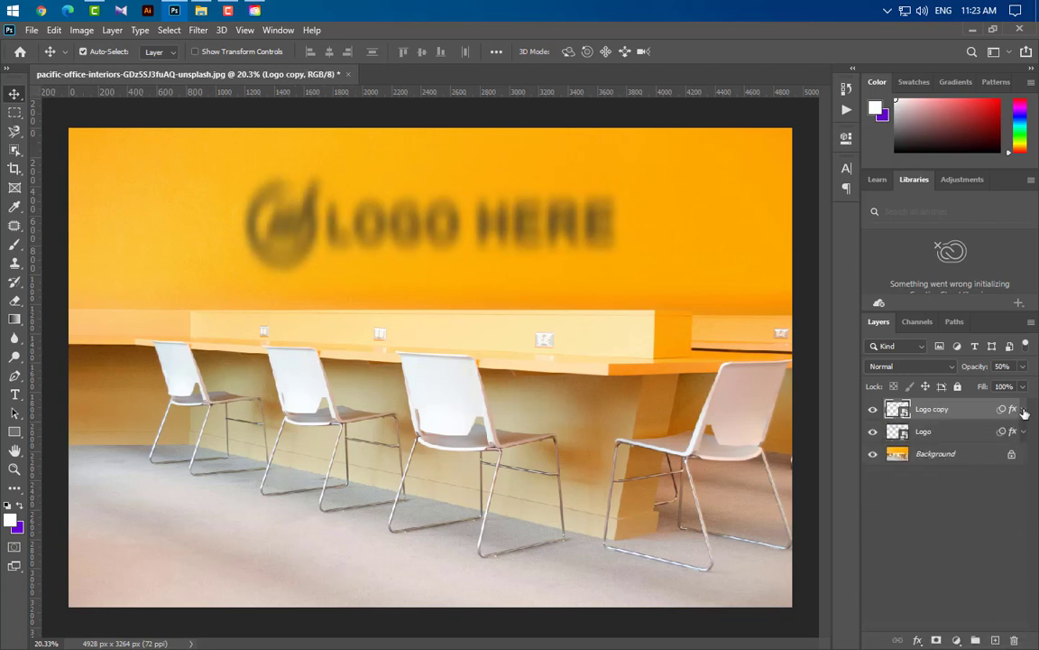
click(1024, 410)
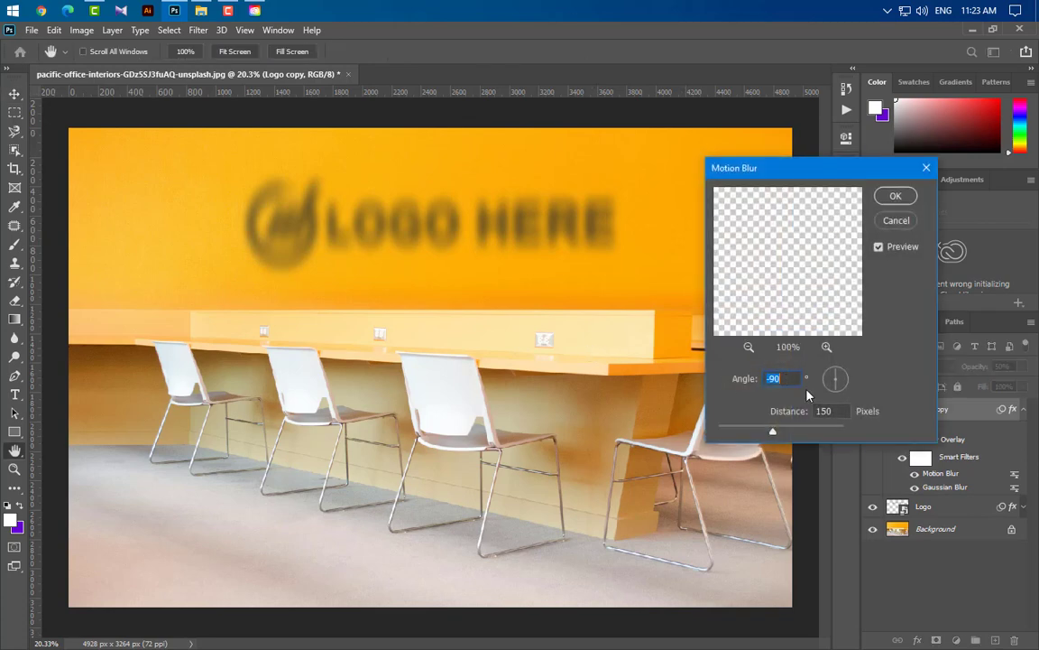
drag(834, 411, 801, 411)
text(20)
click(906, 200)
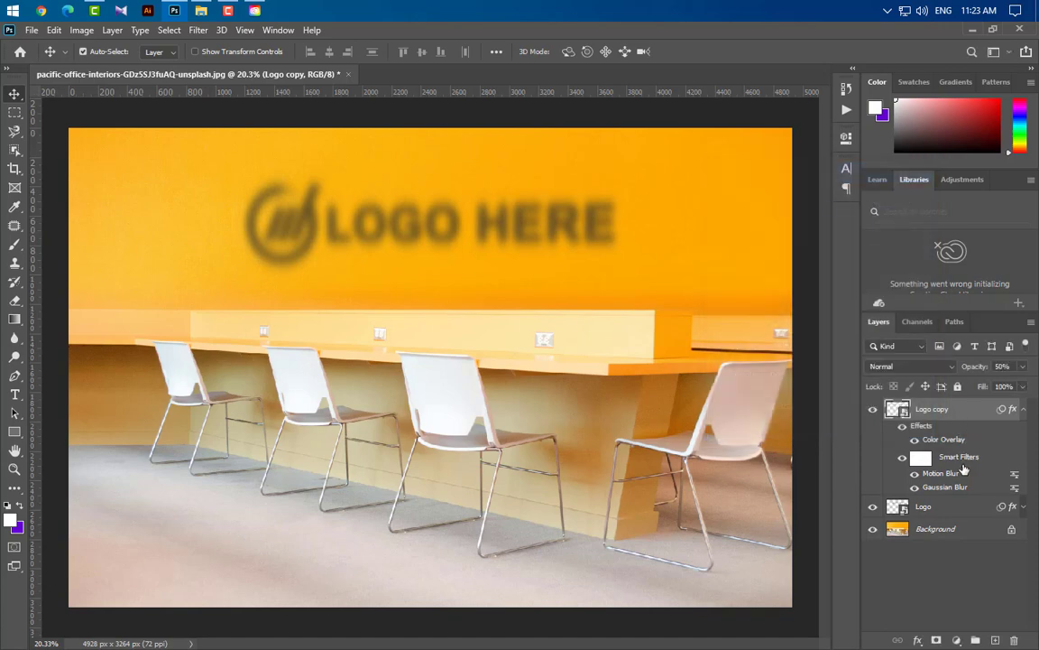
Step: Set the Gaussian Blur radius of the Logo copy layer to 10 pixels
double_click(946, 487)
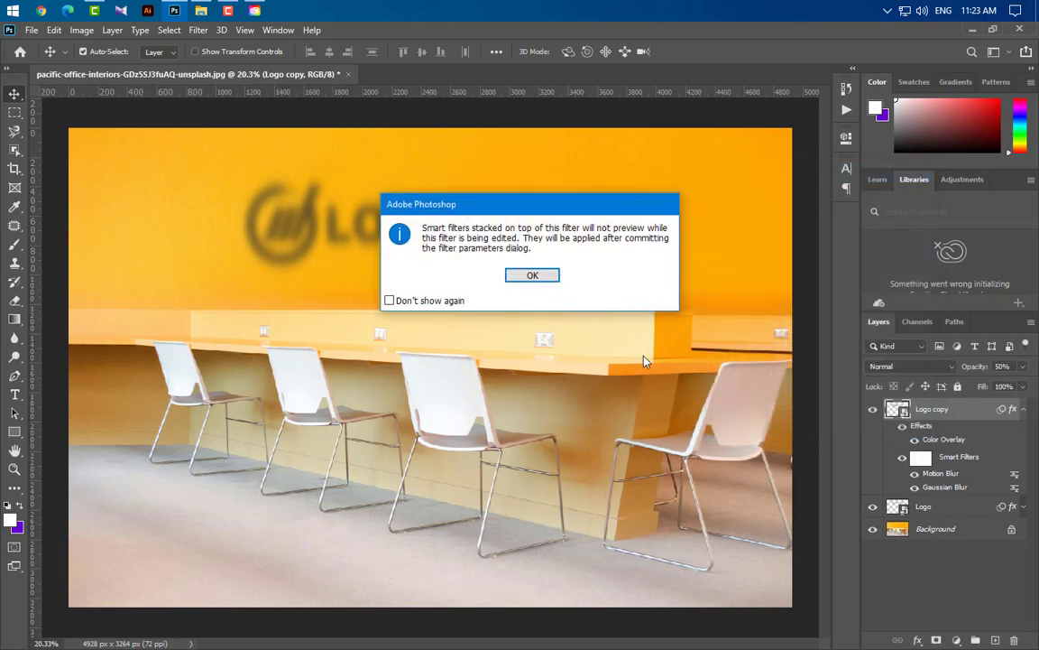
click(521, 277)
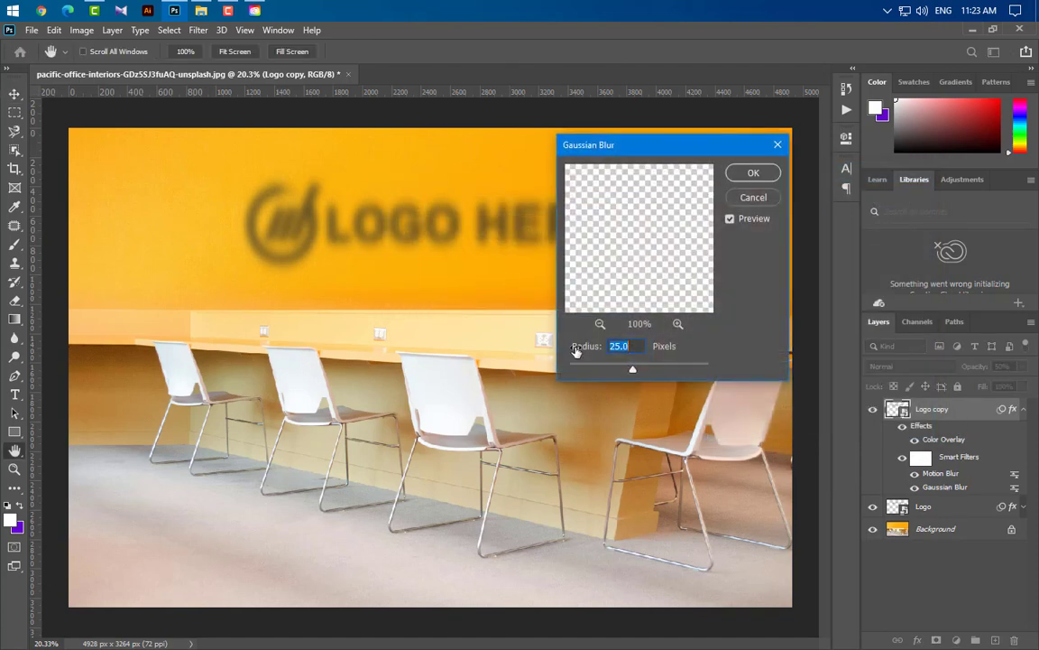
text(10)
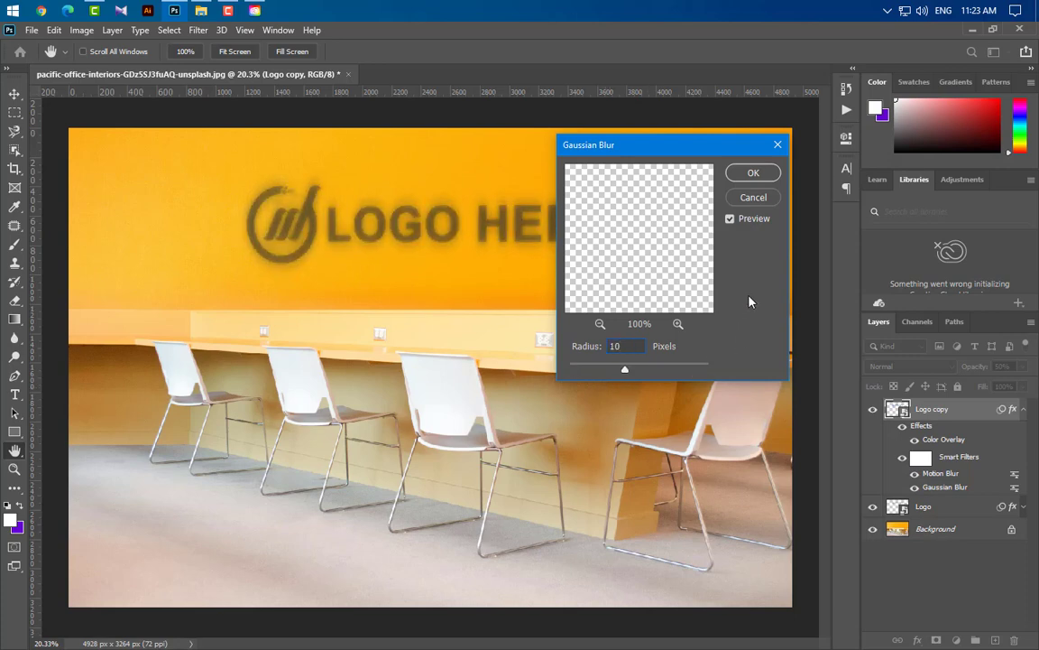
click(754, 174)
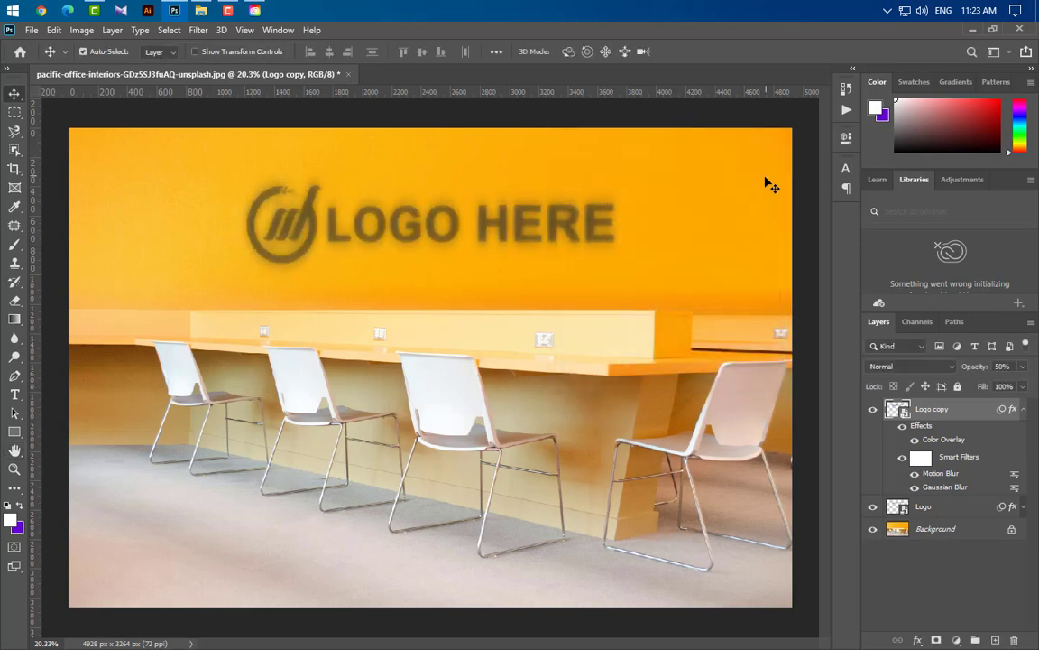
Step: Duplicate the Logo copy layer and remove all smart filters from the new duplicate
click(1023, 408)
drag(976, 410, 995, 638)
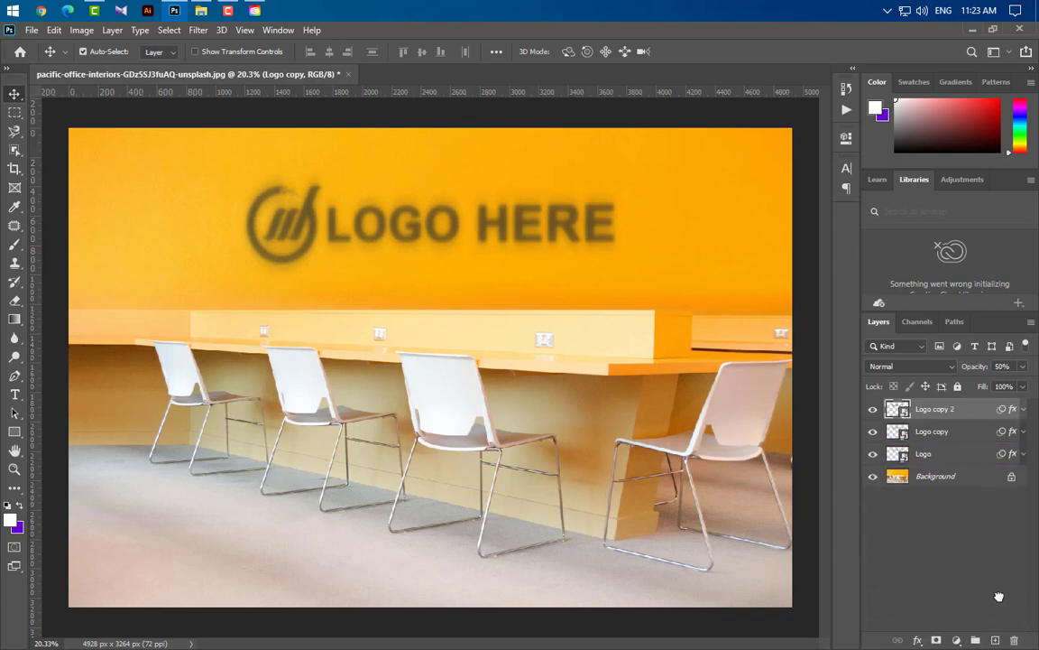
click(1023, 409)
drag(955, 488, 1013, 638)
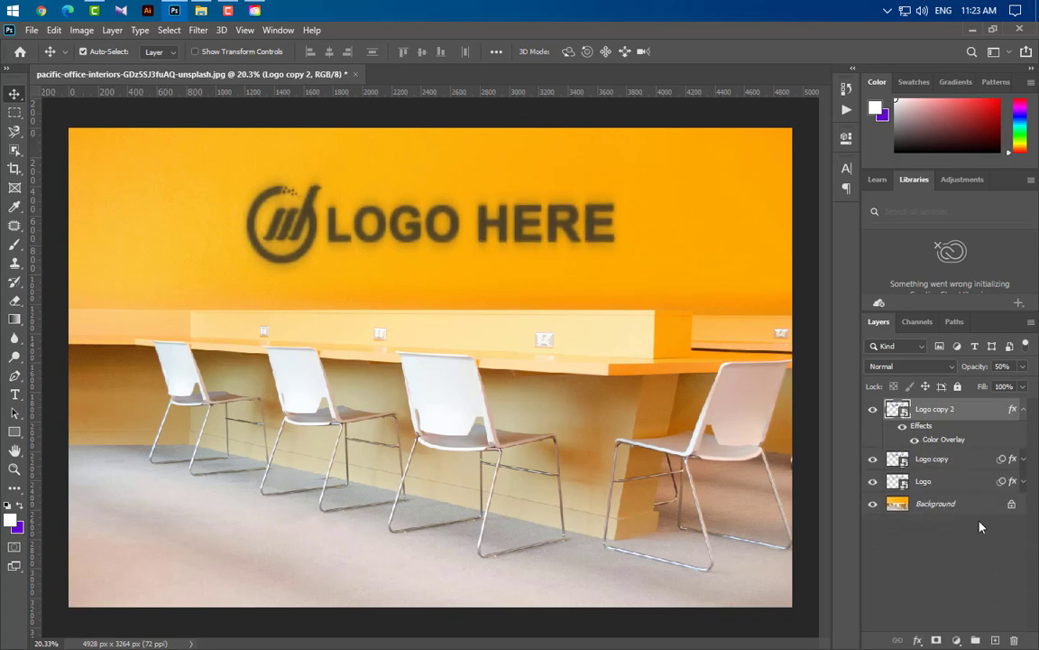
Step: Remove the color overlay from the topmost logo layer and set its opacity to 100%
drag(956, 442, 1016, 638)
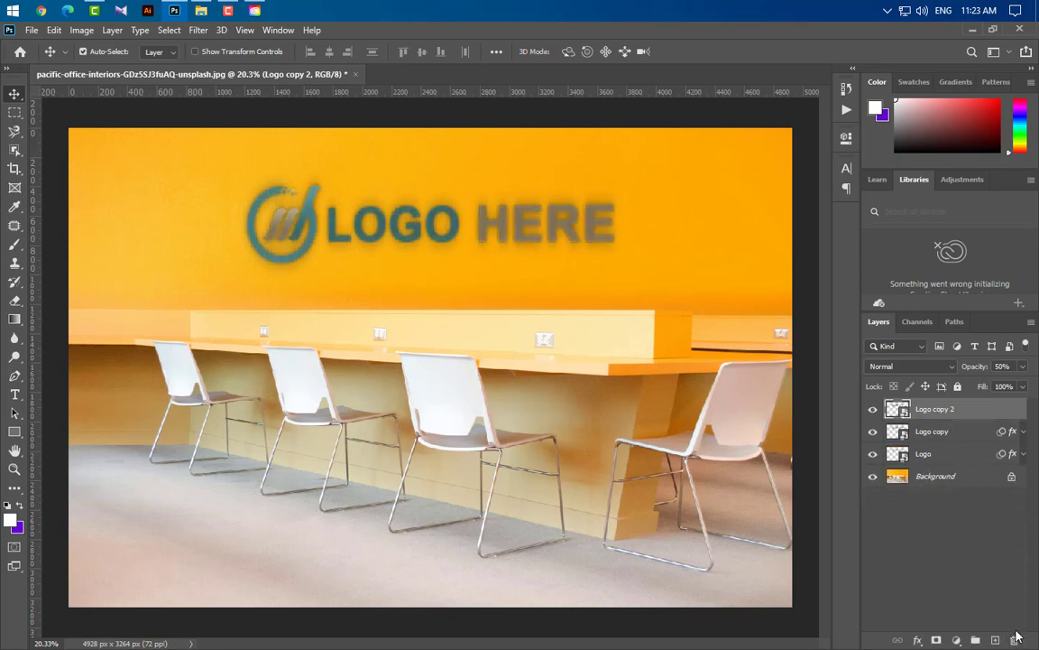
click(1023, 367)
drag(998, 388, 1029, 388)
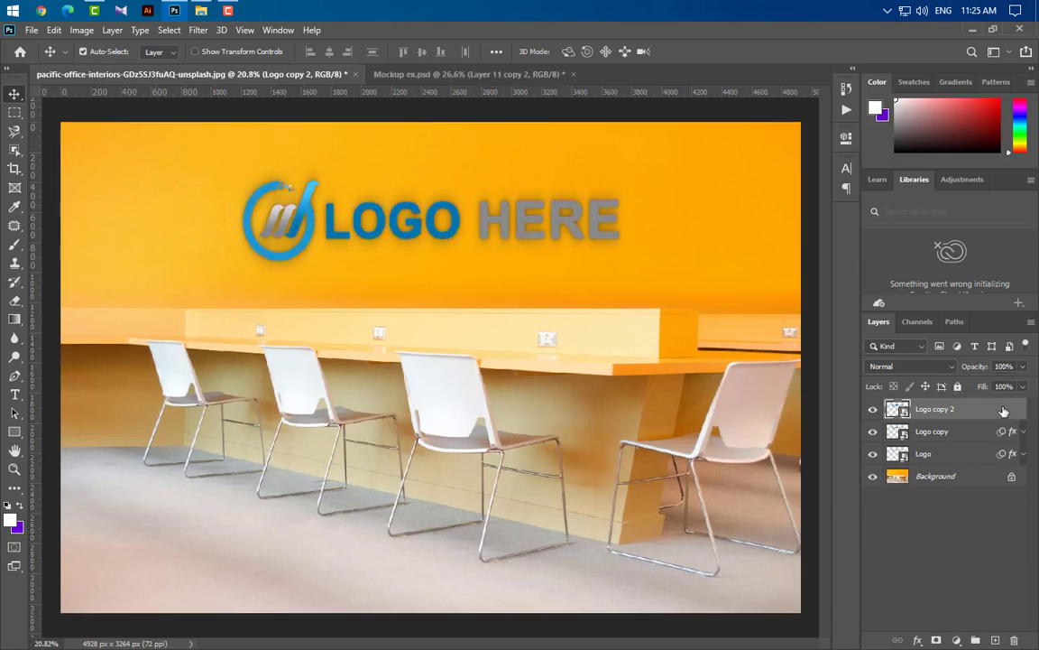
Step: Add a gradient overlay to the Logo copy 2 layer with its first color stop at #363636 and middle stop at #cccccc
double_click(1003, 411)
click(493, 479)
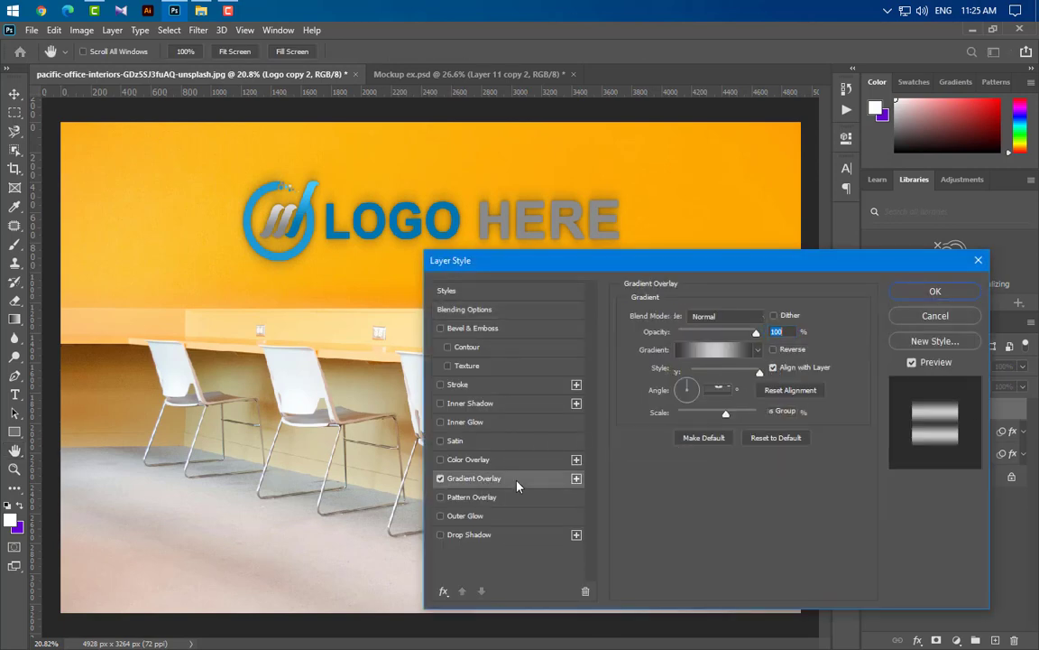
click(712, 350)
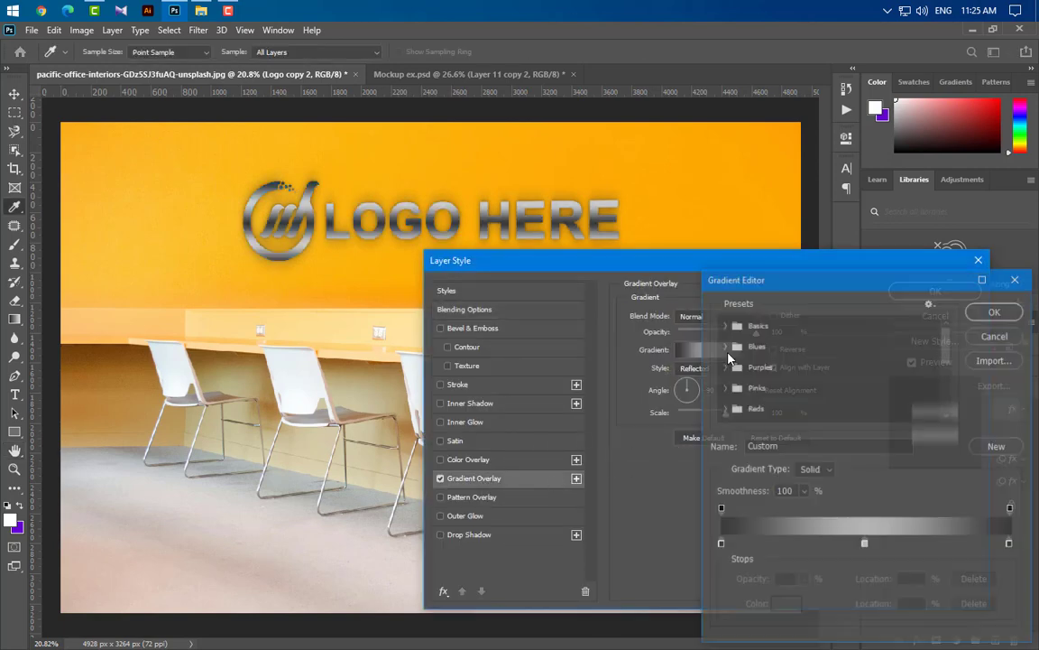
double_click(721, 543)
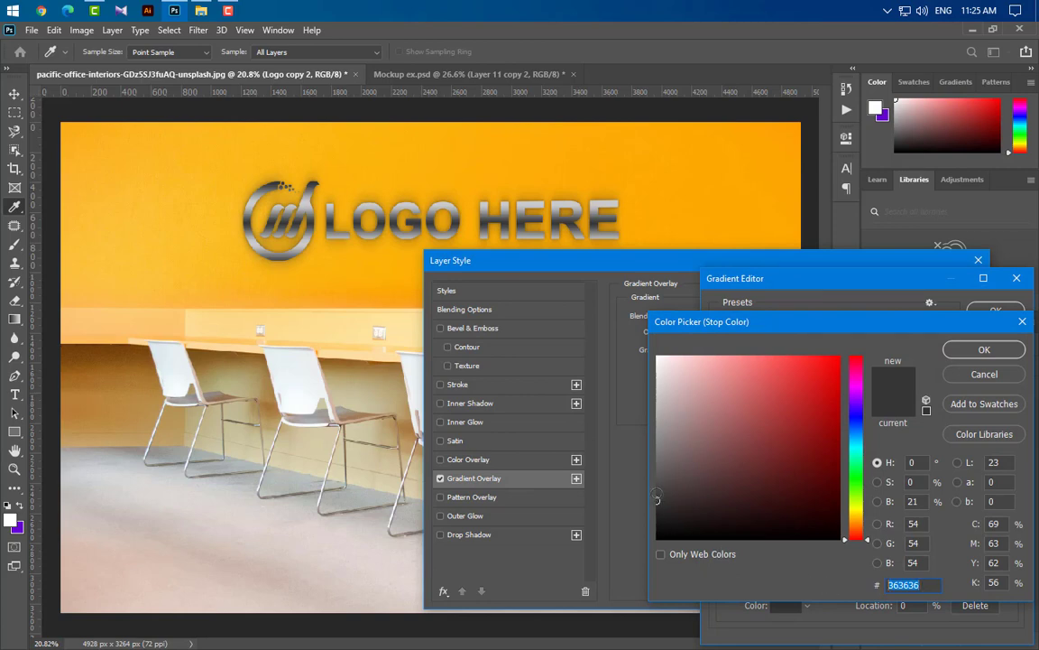
click(981, 349)
double_click(864, 544)
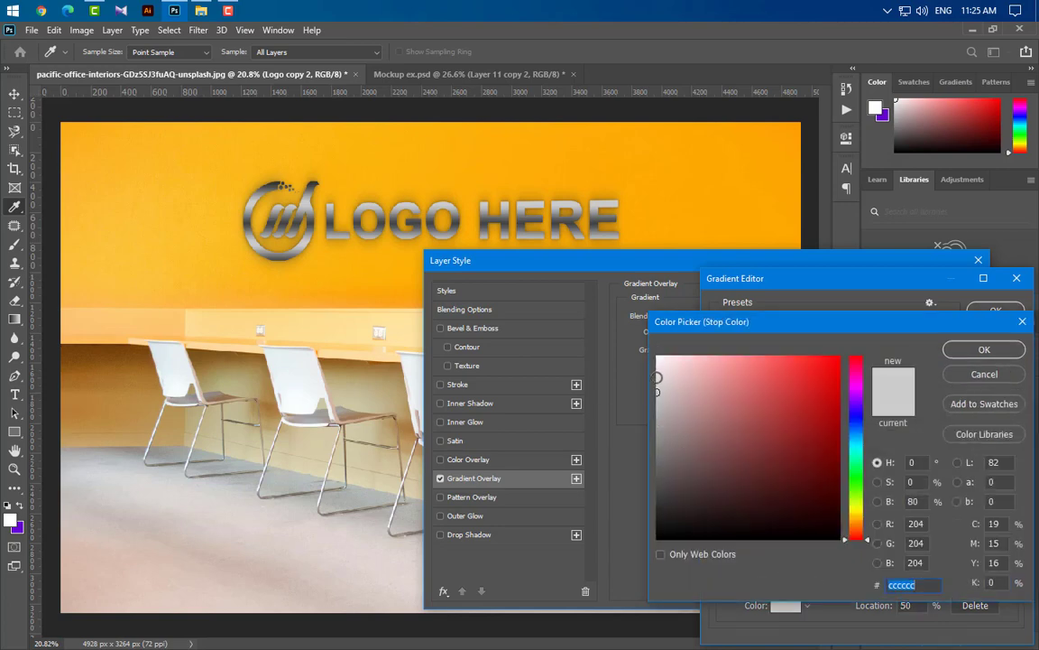
click(978, 349)
Step: Set the last gradient stop to a slightly lighter dark grey, and use the Reflected style at a 90° angle and 100% scale
double_click(1011, 544)
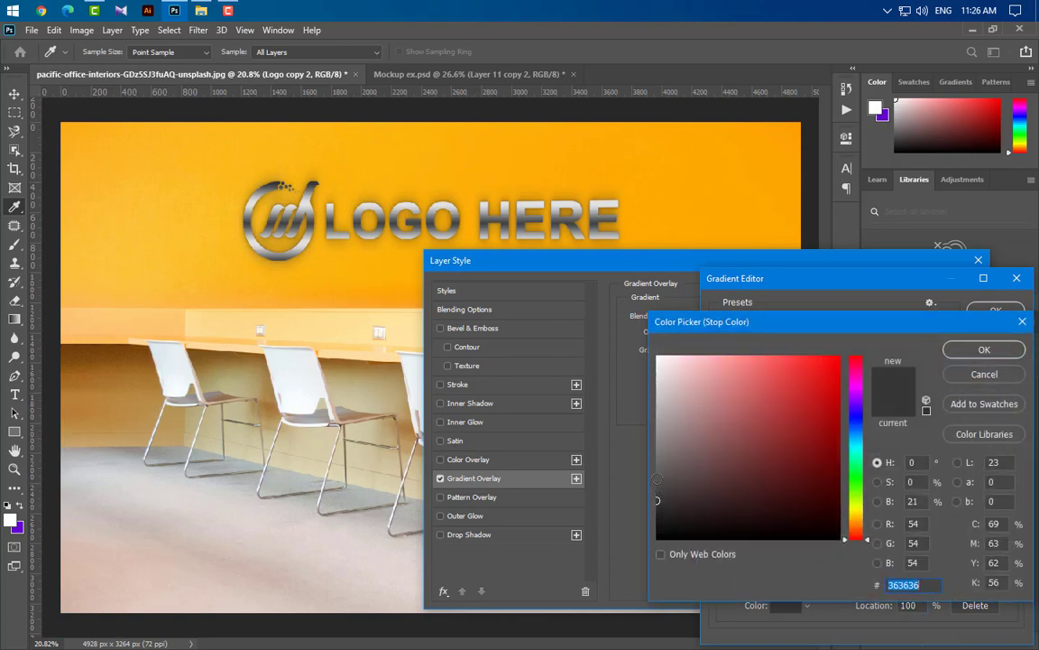
click(657, 480)
click(985, 350)
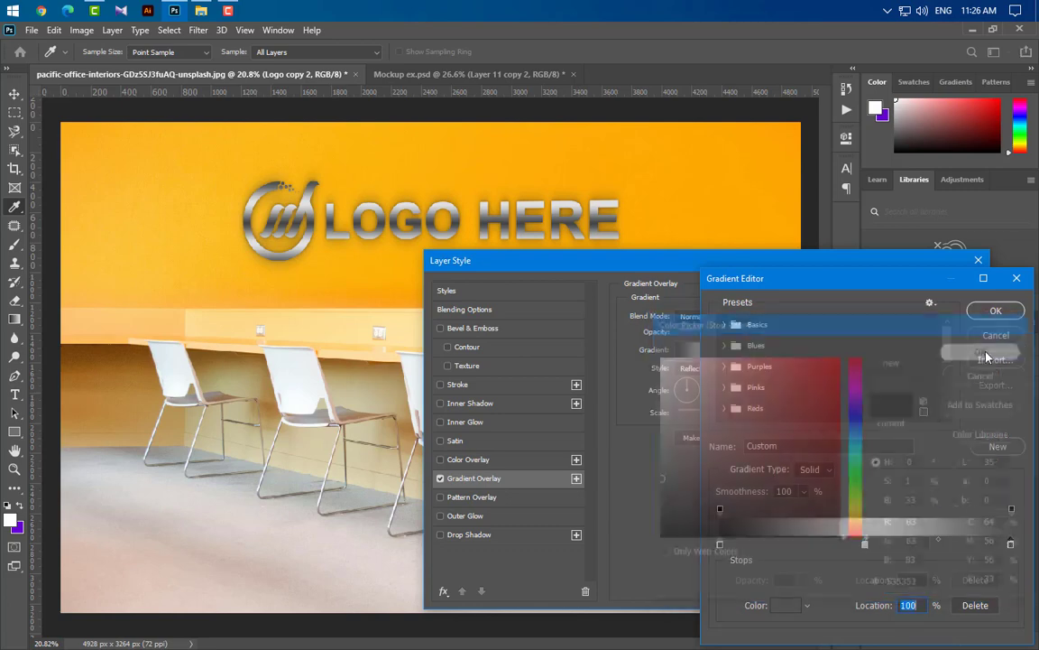
click(996, 309)
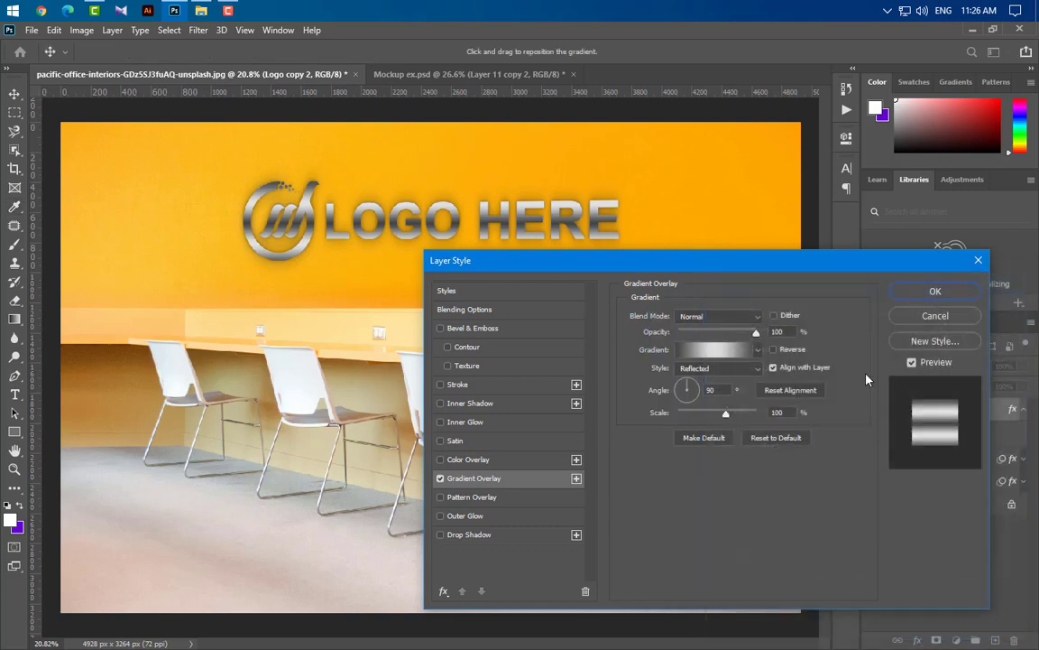
click(732, 373)
click(725, 415)
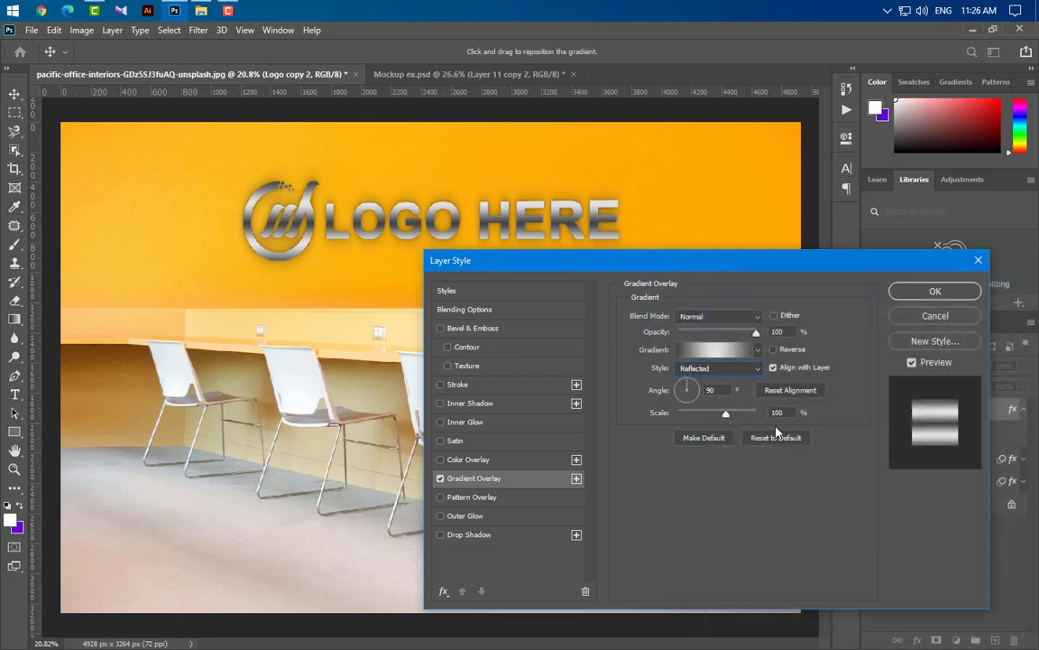
drag(724, 390, 687, 390)
Step: Add a smooth Inner Bevel with 34% depth, 2 px size, 4 px soften, 135° angle, 30° altitude, and 50% highlight and shadow opacity
click(472, 327)
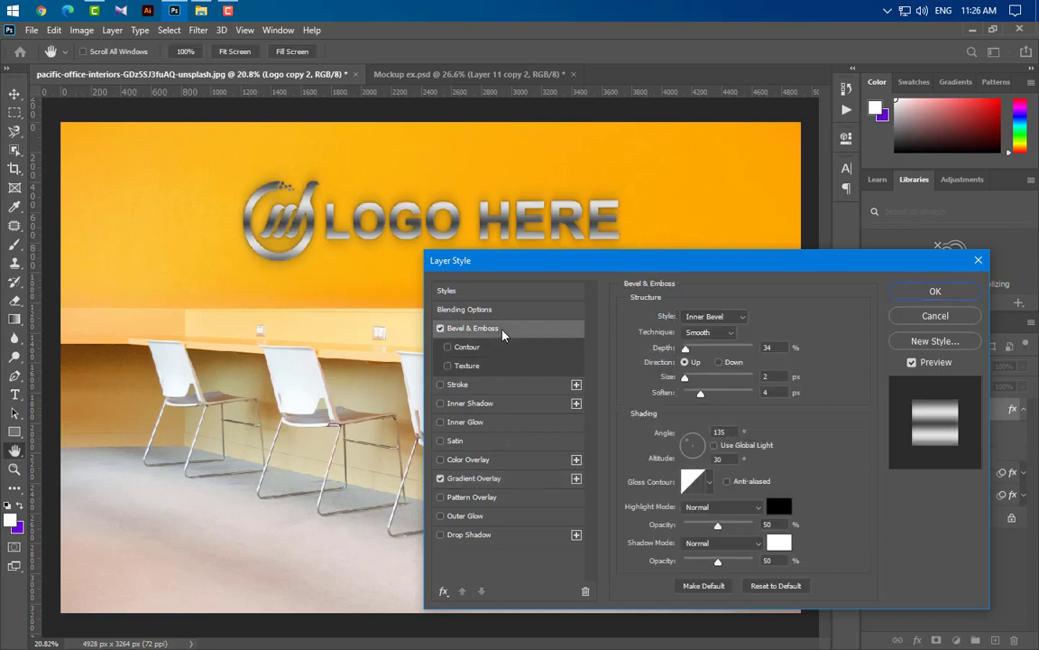
click(735, 320)
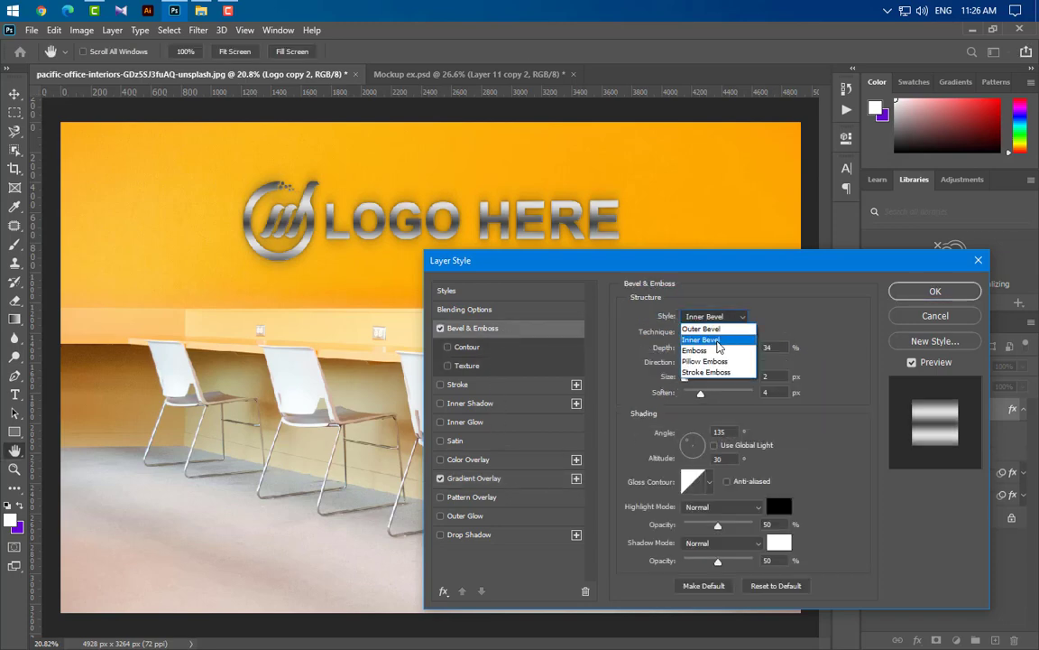
click(715, 337)
click(714, 334)
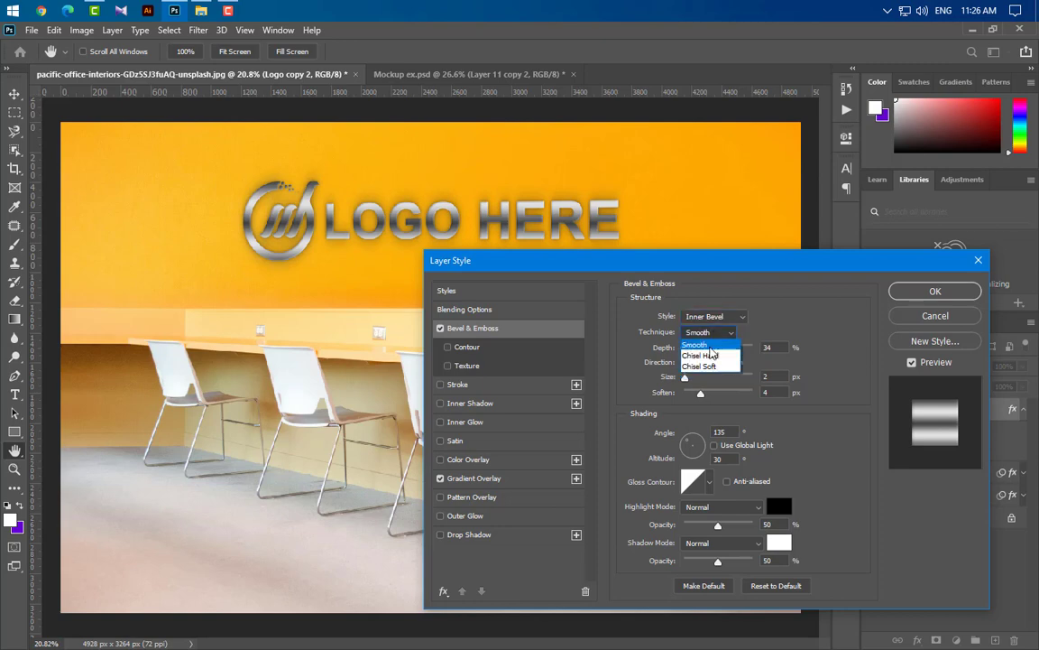
click(711, 347)
drag(776, 348, 761, 395)
drag(734, 435, 699, 461)
drag(774, 525, 751, 563)
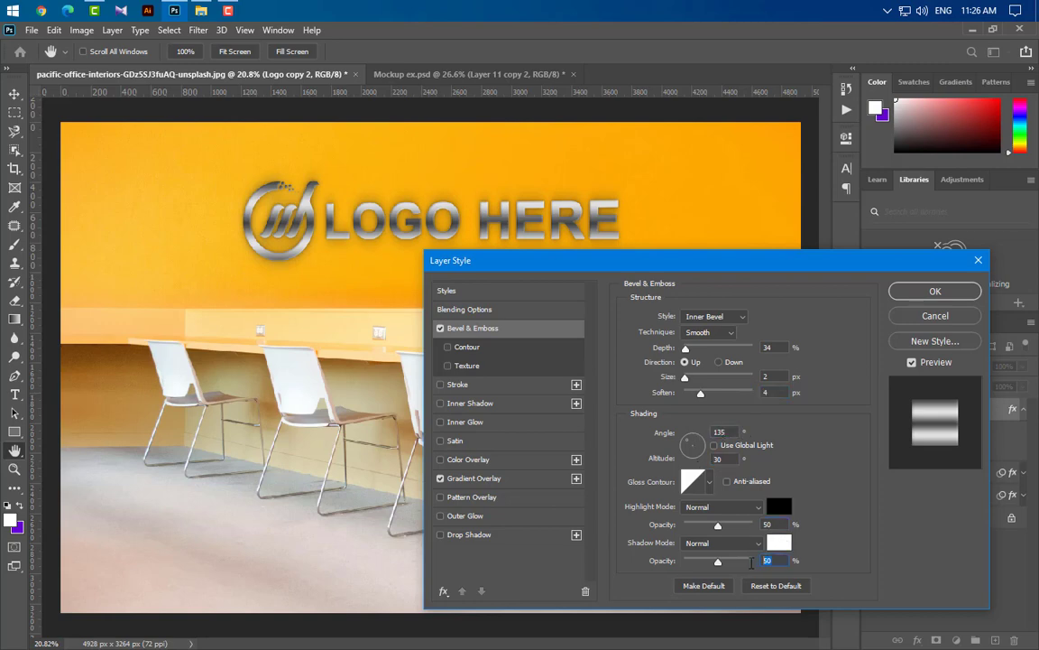
Step: Add an inner glow with 5% opacity, 20% noise, 0% choke, 20 px size and 30% range
click(496, 422)
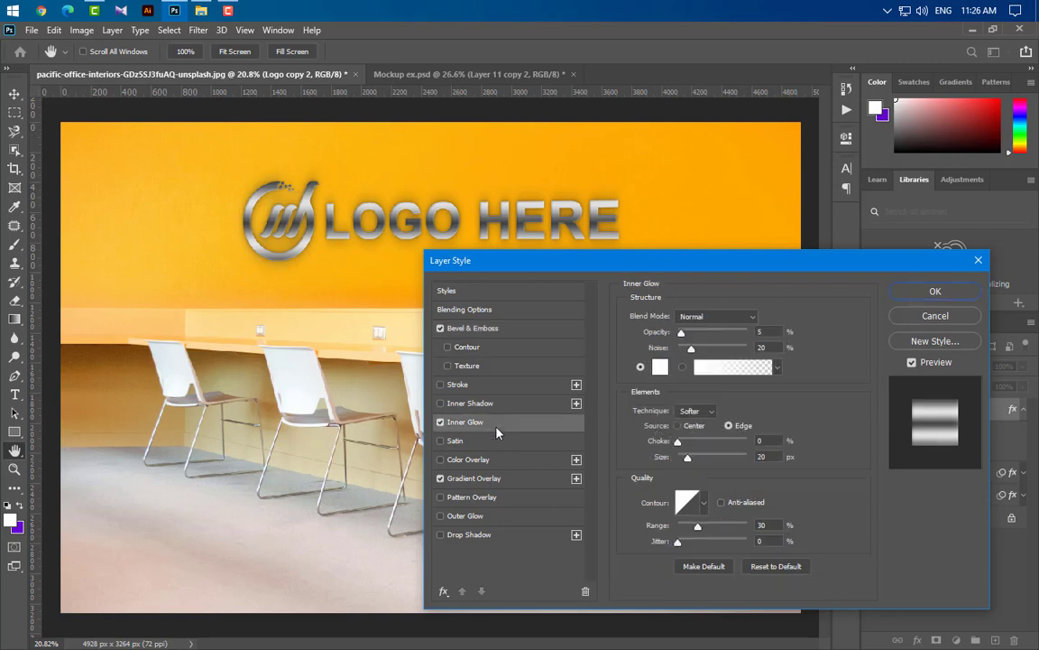
drag(764, 332, 746, 350)
drag(768, 441, 752, 458)
drag(774, 526, 739, 533)
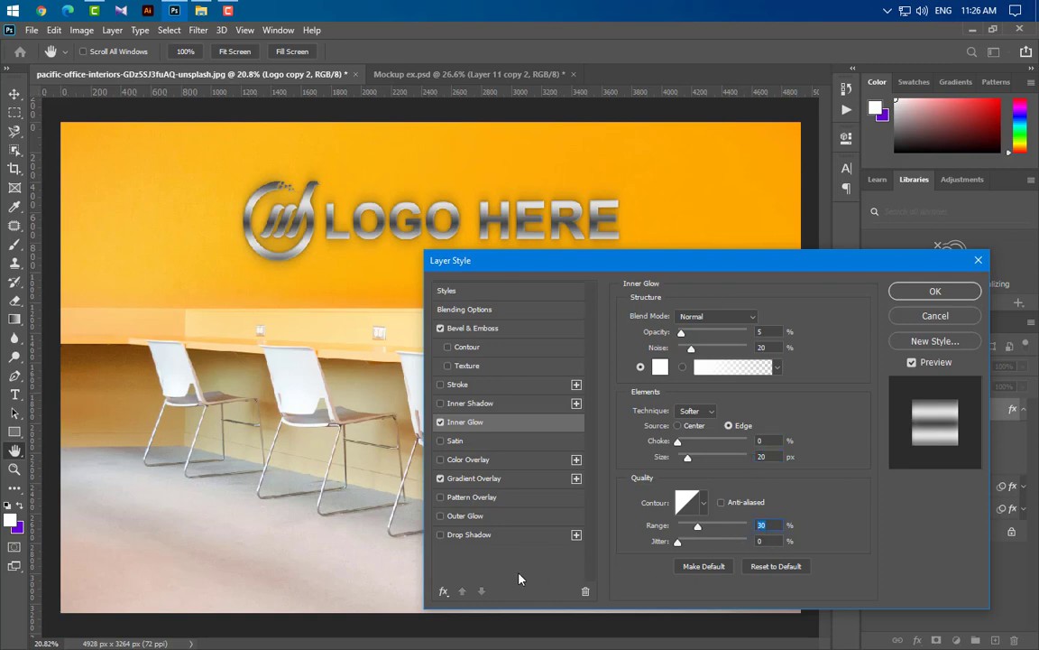
Step: Add a drop shadow with 3 px size, 90° angle and 30% opacity, and apply the layer style
click(513, 539)
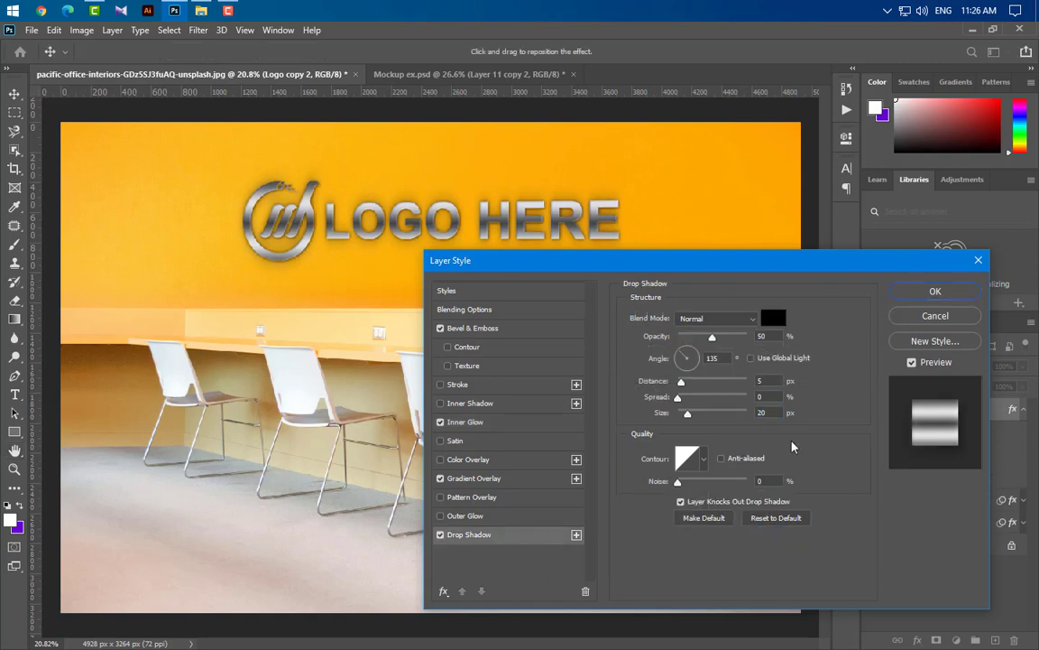
drag(770, 412, 756, 413)
text(3)
drag(724, 360, 670, 359)
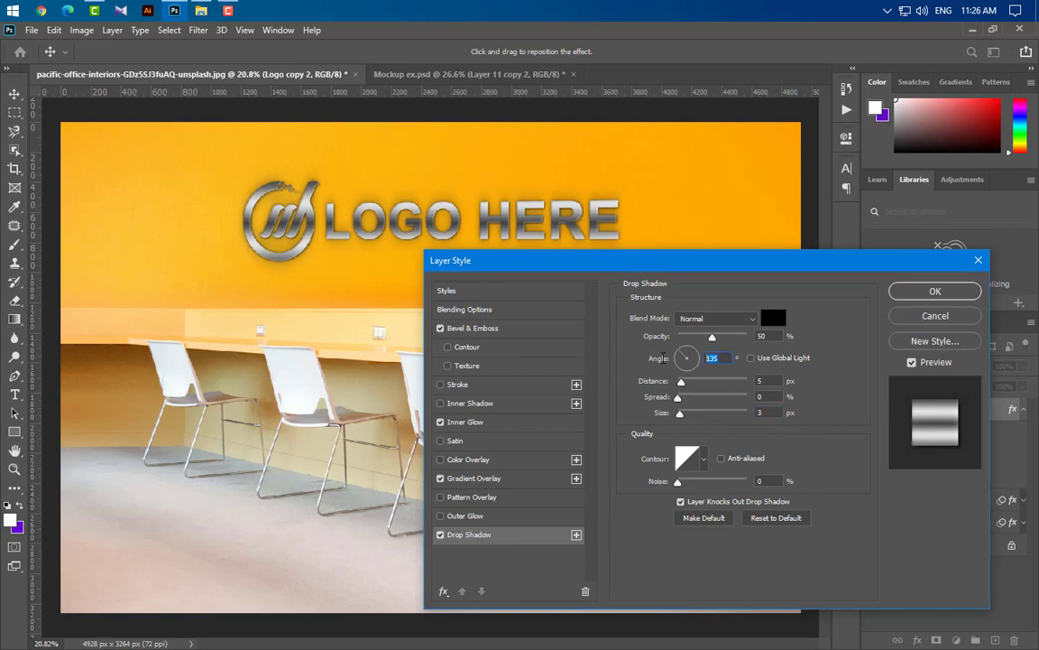
text(90)
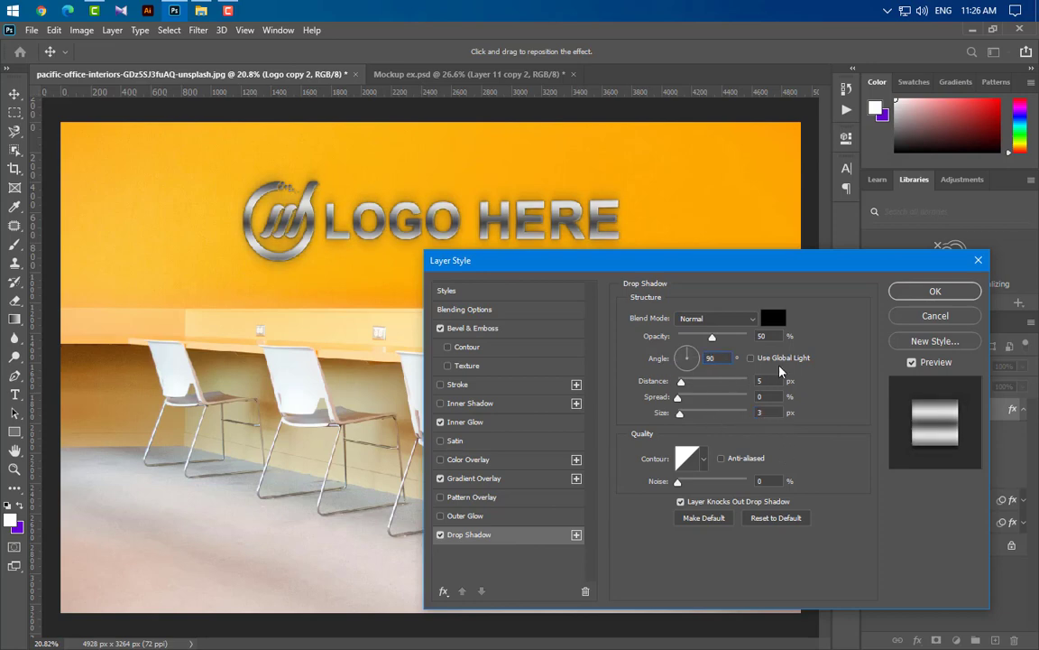
drag(771, 335, 710, 340)
text(30)
click(916, 297)
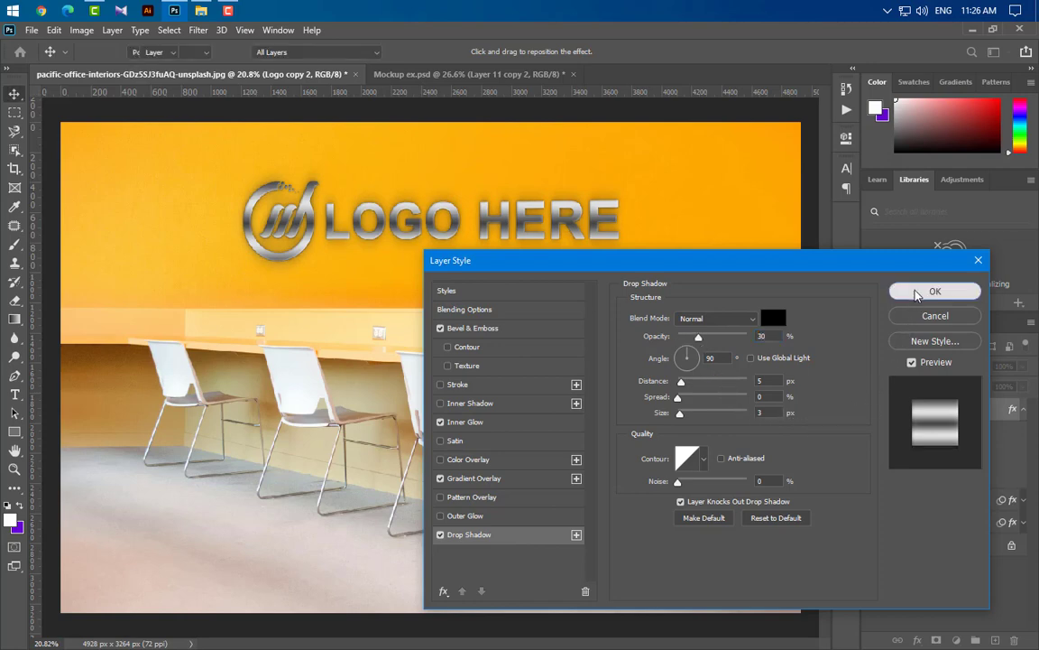
Step: Collapse the effects of Logo copy 2 and group the Logo copy and Logo layers together
scroll(409, 138, up, 6)
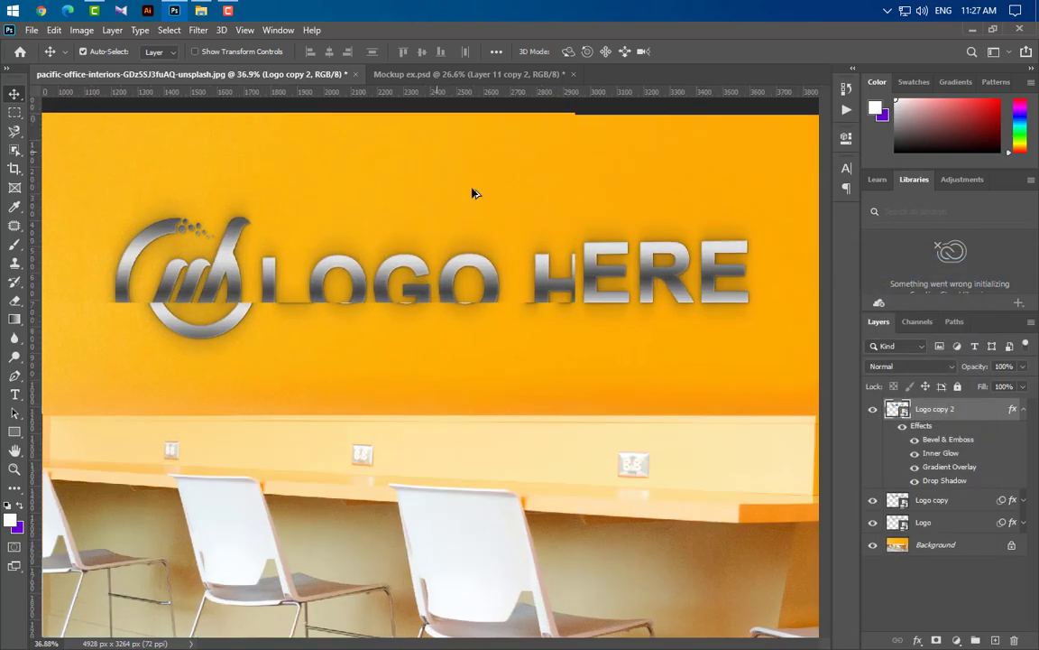
scroll(808, 277, up, 5)
scroll(809, 342, up, 2)
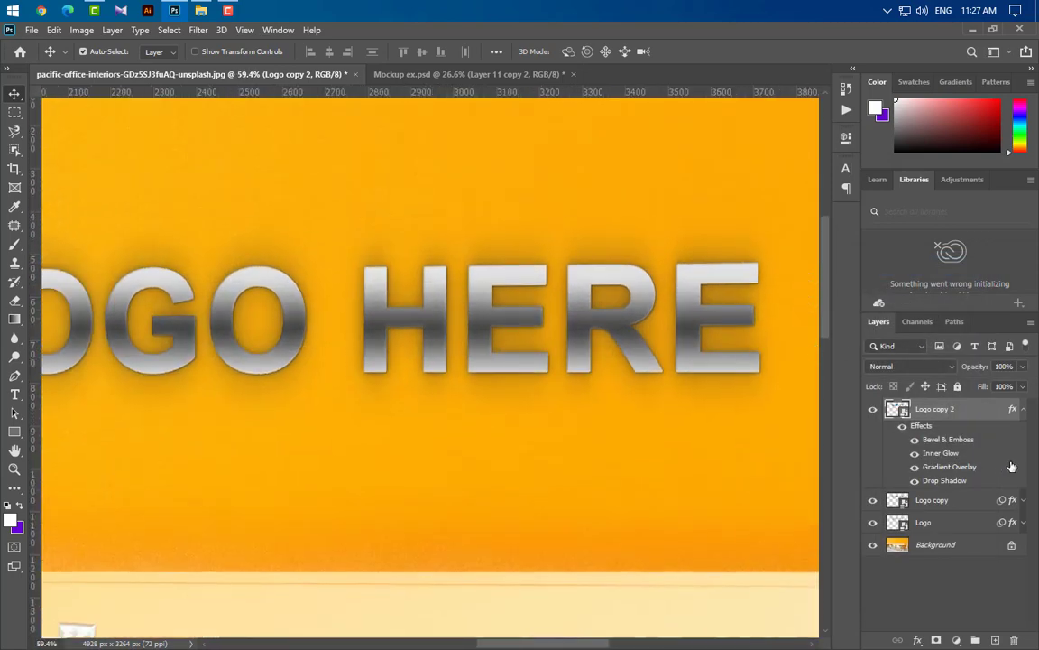
click(1023, 410)
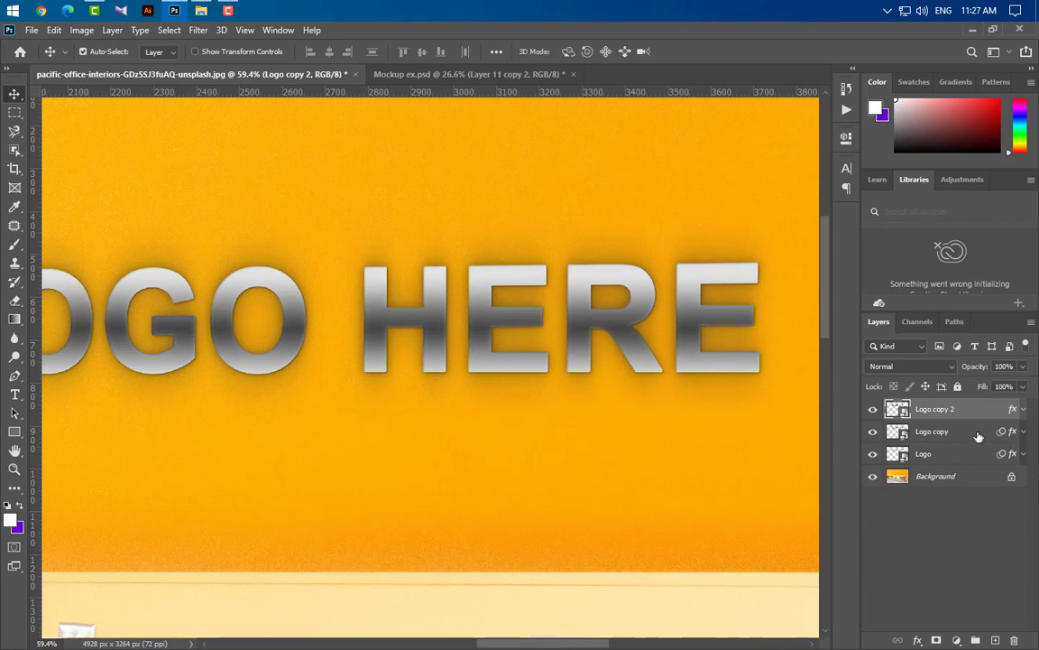
click(979, 433)
shift+click(982, 454)
click(977, 641)
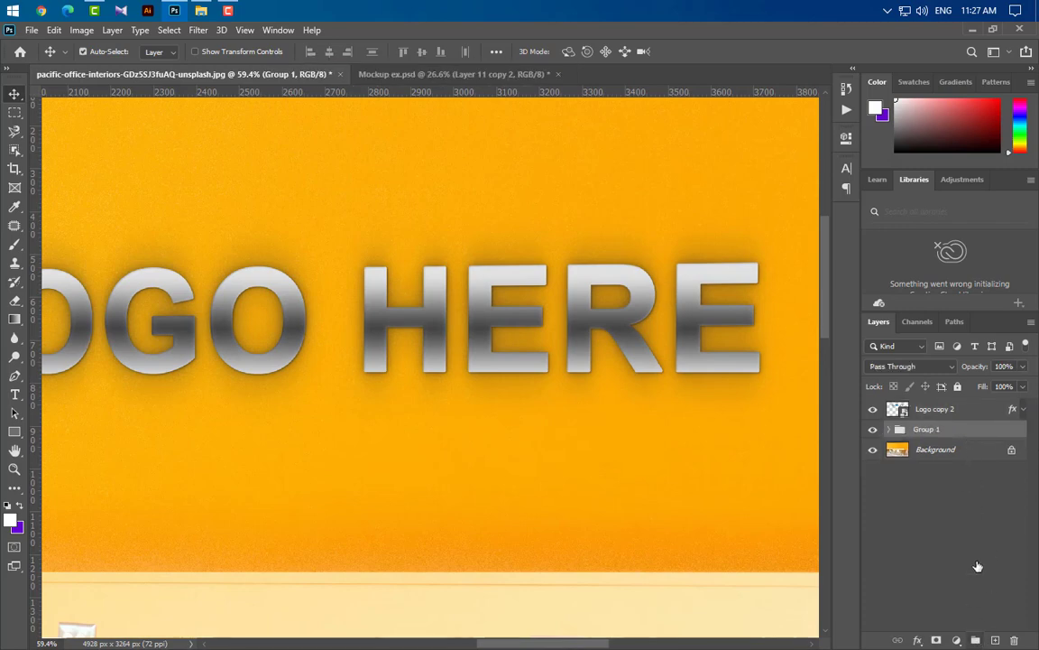
Step: Make two successive duplicates of Logo copy 2, stacking each beneath the previous one and nudging it one step down and one right
click(976, 411)
drag(993, 412, 995, 639)
drag(976, 416, 975, 442)
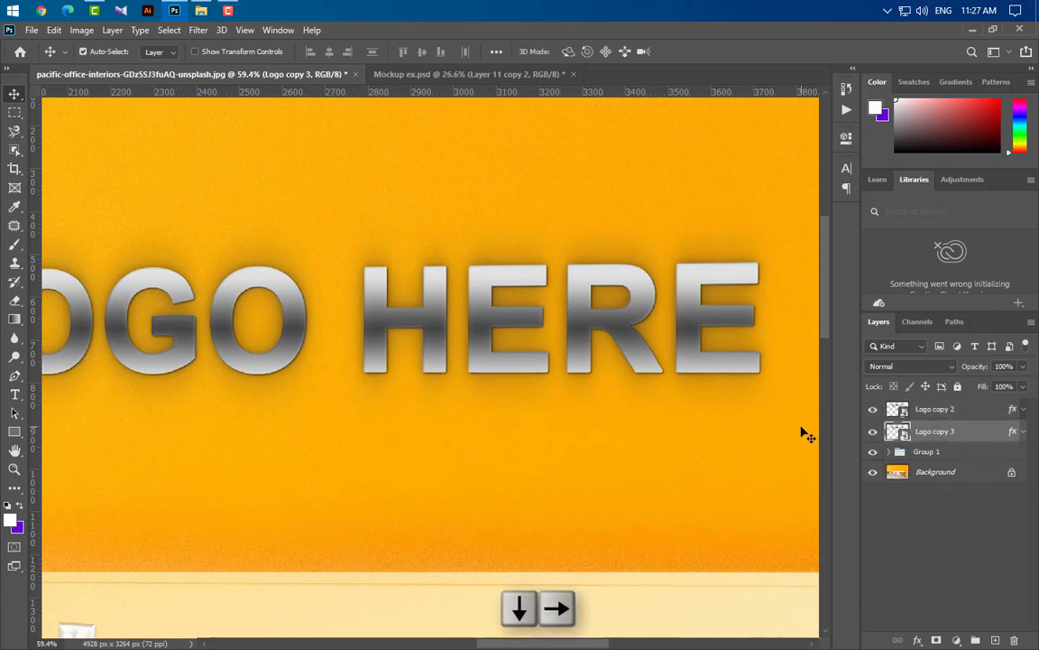
drag(983, 435, 995, 640)
key(Down)
key(Right)
Step: Deepen the logo's extrusion with four more successive duplicates of the lowest copy, each placed underneath and nudged one step down and right
drag(986, 463, 996, 639)
key(Down)
key(Right)
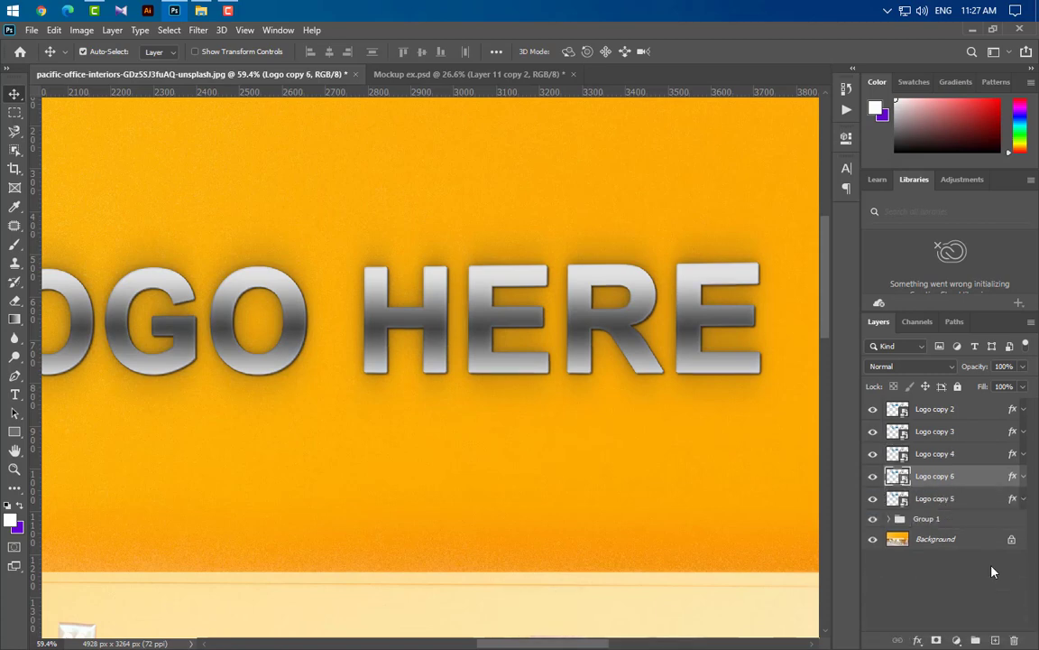
drag(979, 479, 996, 639)
key(Down)
key(Right)
drag(981, 507, 995, 638)
key(Down)
key(Right)
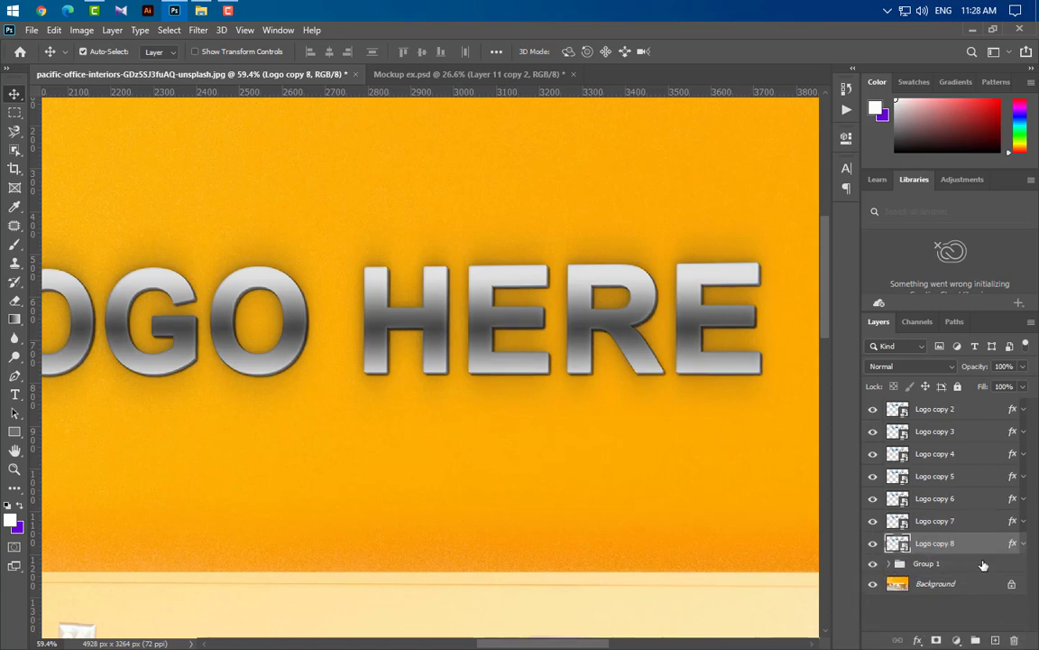
key(Down)
key(Right)
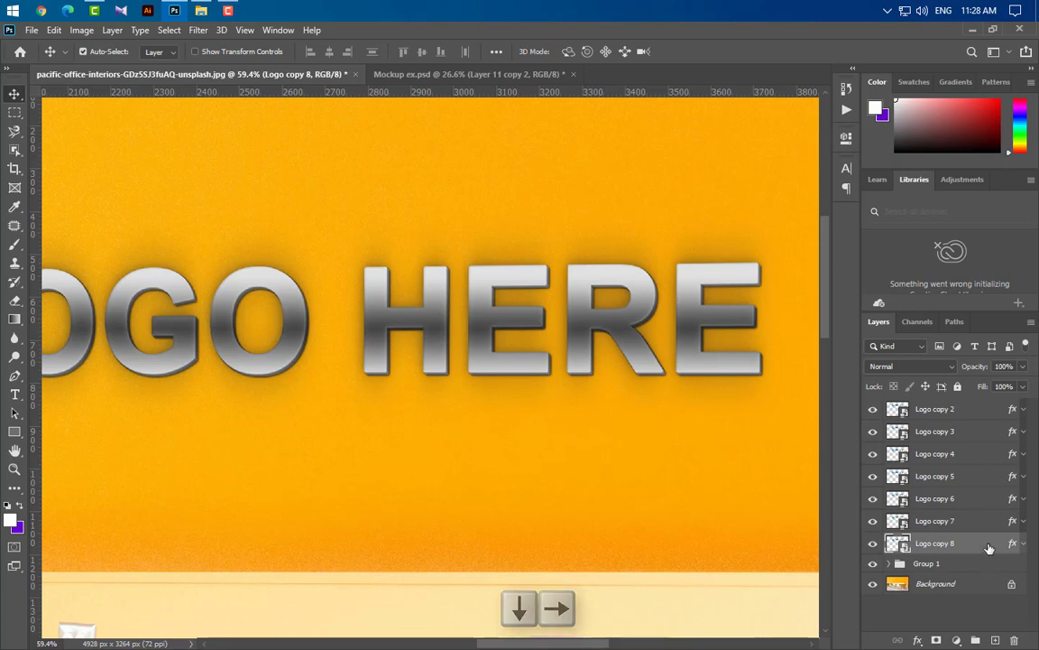
Step: Add two further duplicates beneath Logo copy 8, each stacked below the last and nudged one step down and right
drag(986, 543, 995, 638)
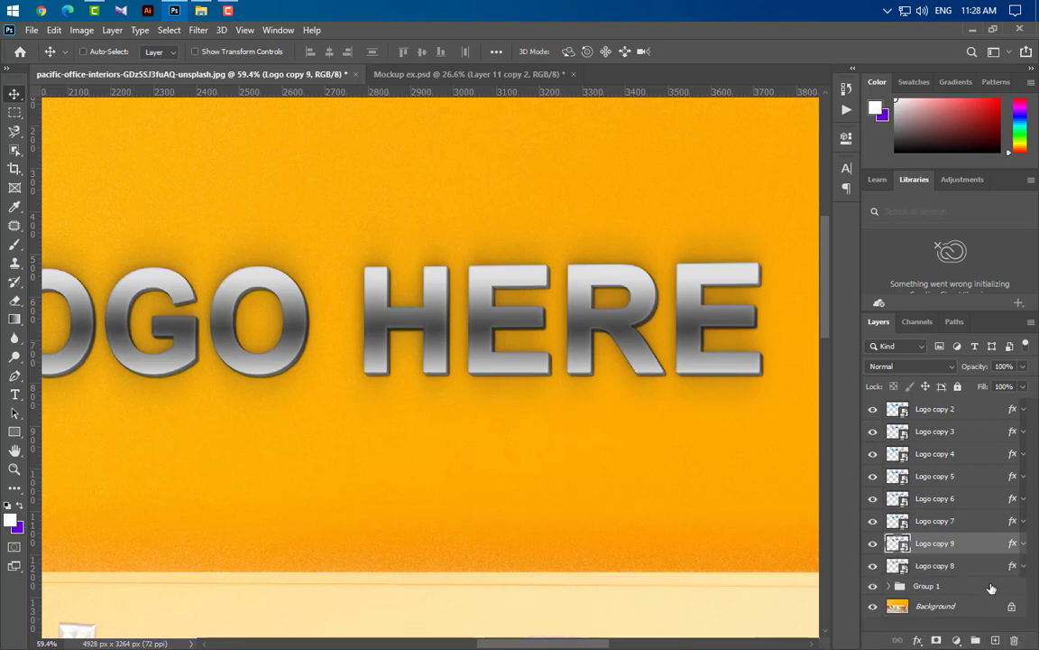
drag(991, 554, 992, 577)
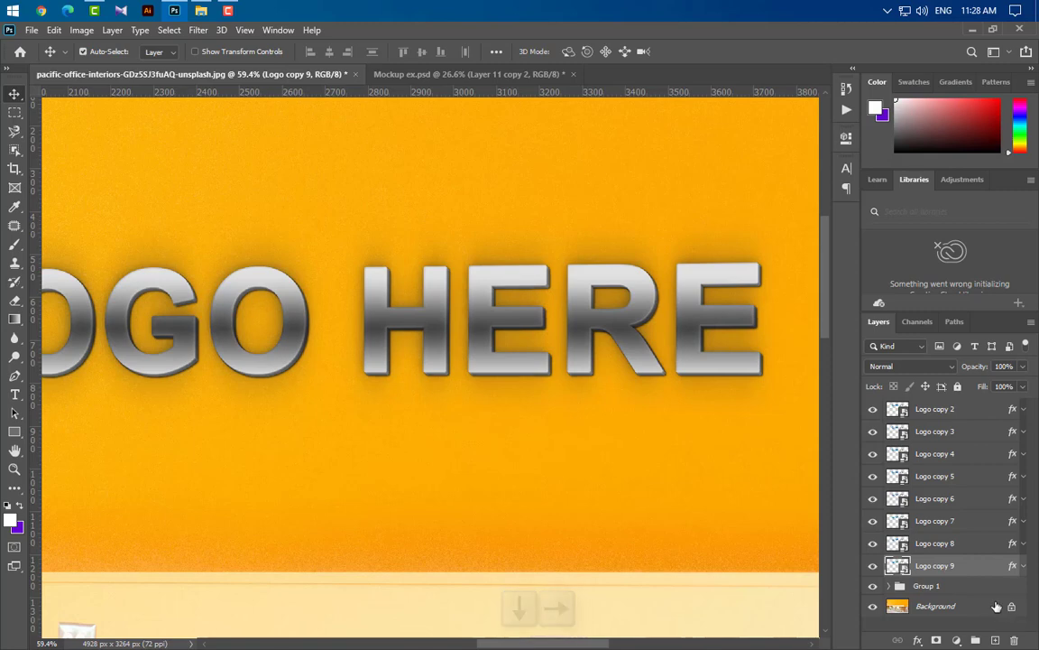
drag(995, 574, 998, 641)
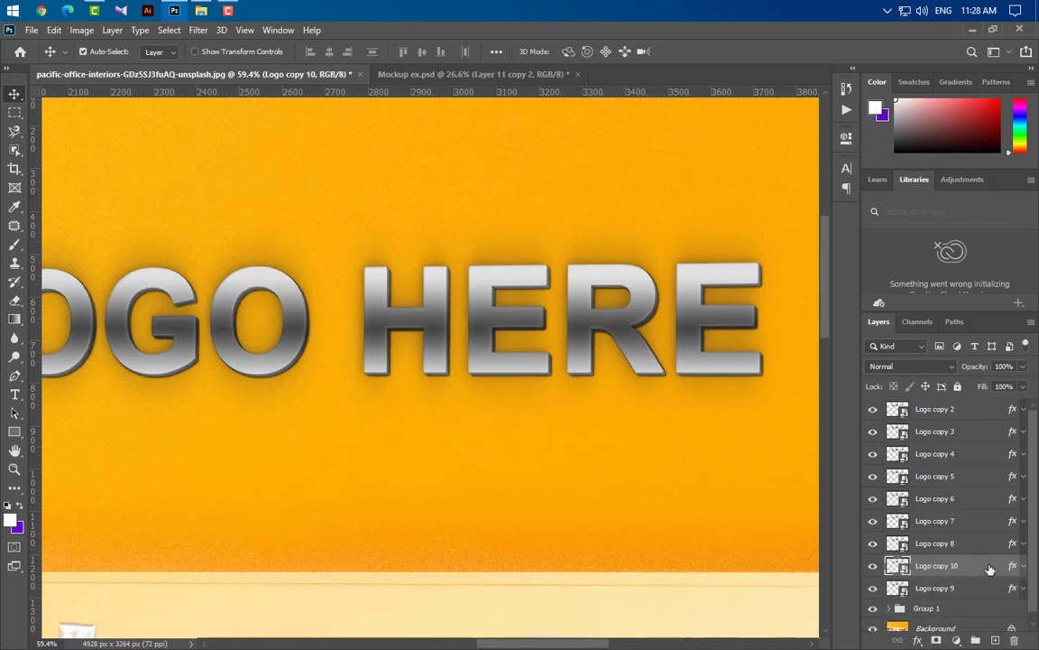
drag(990, 569, 974, 596)
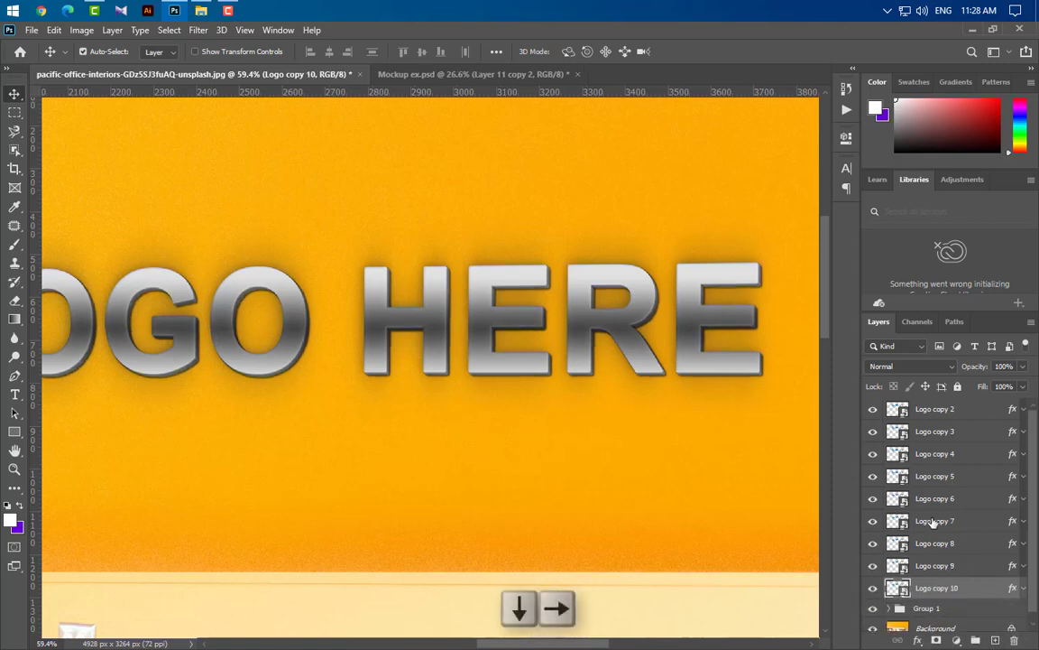
Step: Duplicate Logo copy 10 and move the duplicate beneath it, directly above Group 1
scroll(793, 368, up, 13)
scroll(735, 402, down, 1)
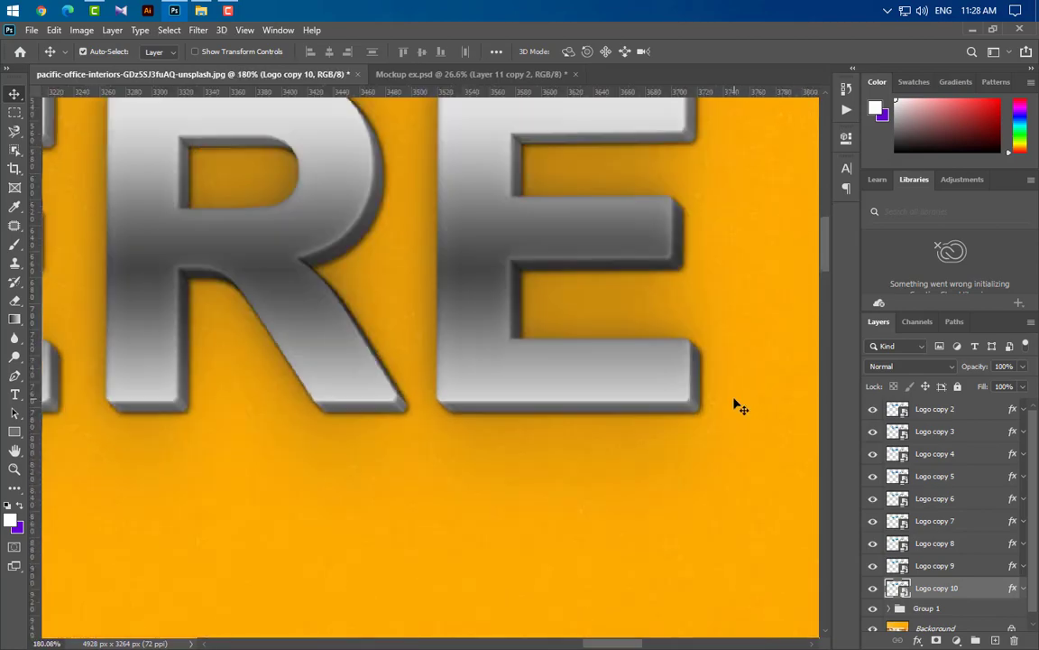
scroll(719, 413, down, 15)
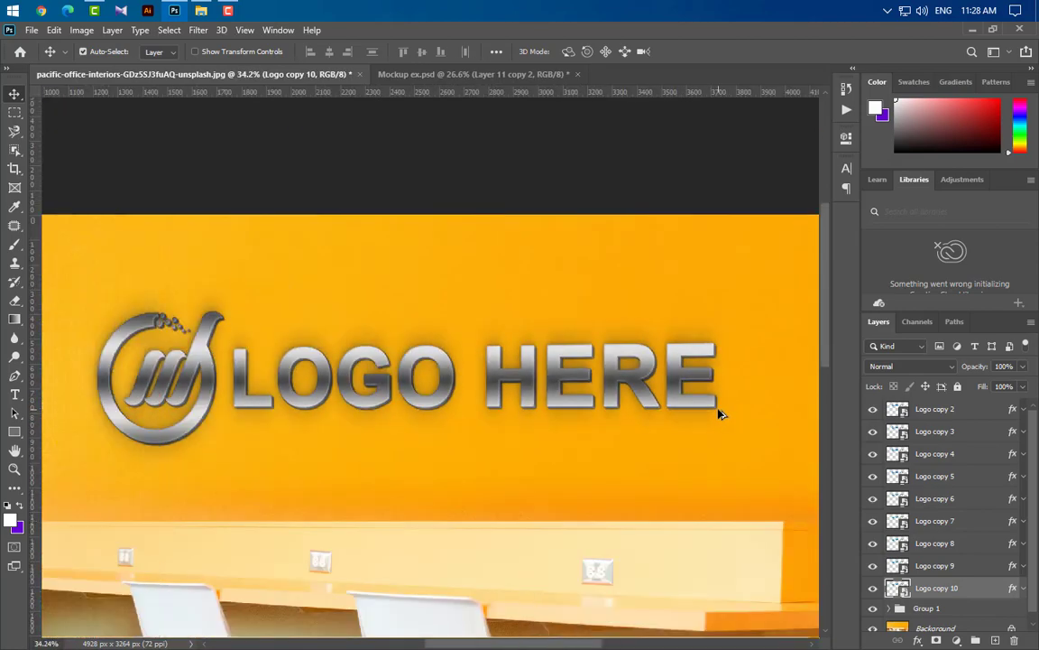
scroll(720, 414, down, 2)
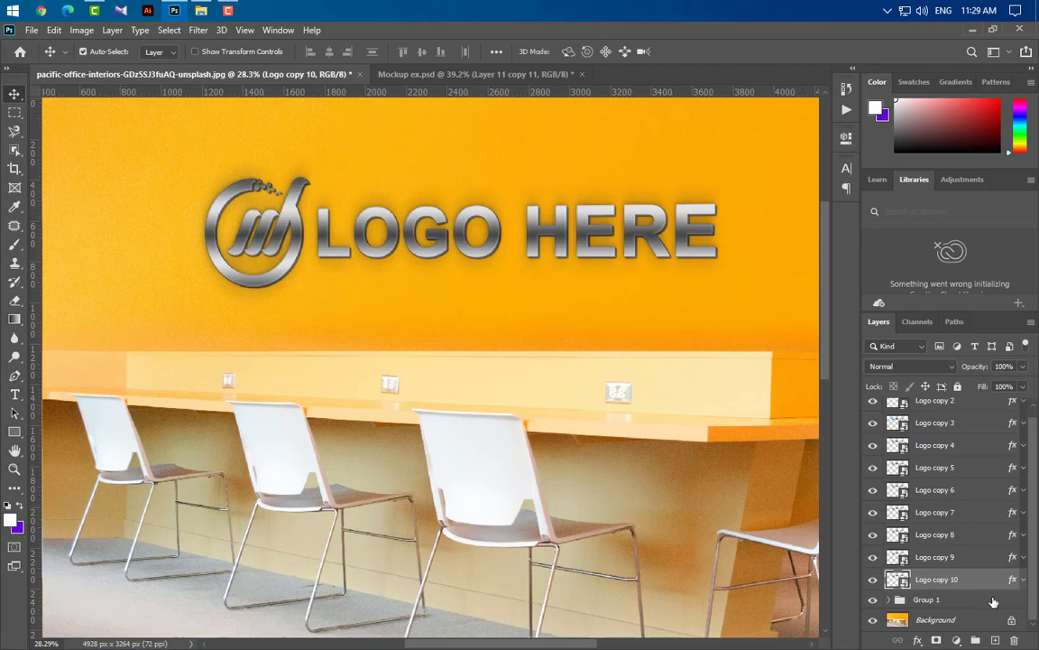
key(ctrl+j)
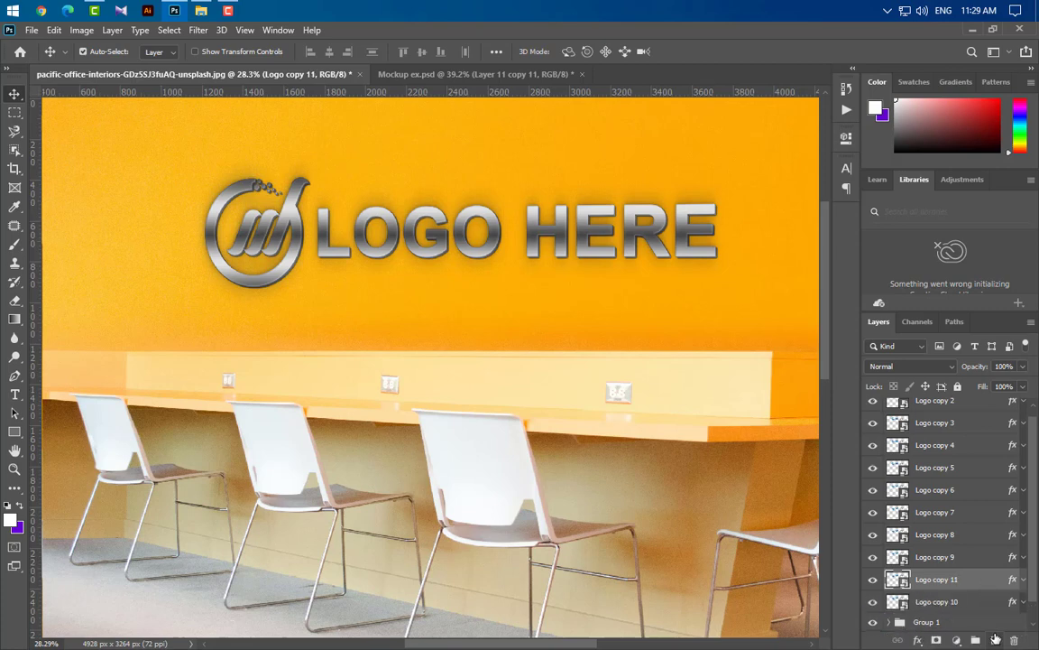
drag(985, 585, 985, 613)
scroll(992, 615, down, 1)
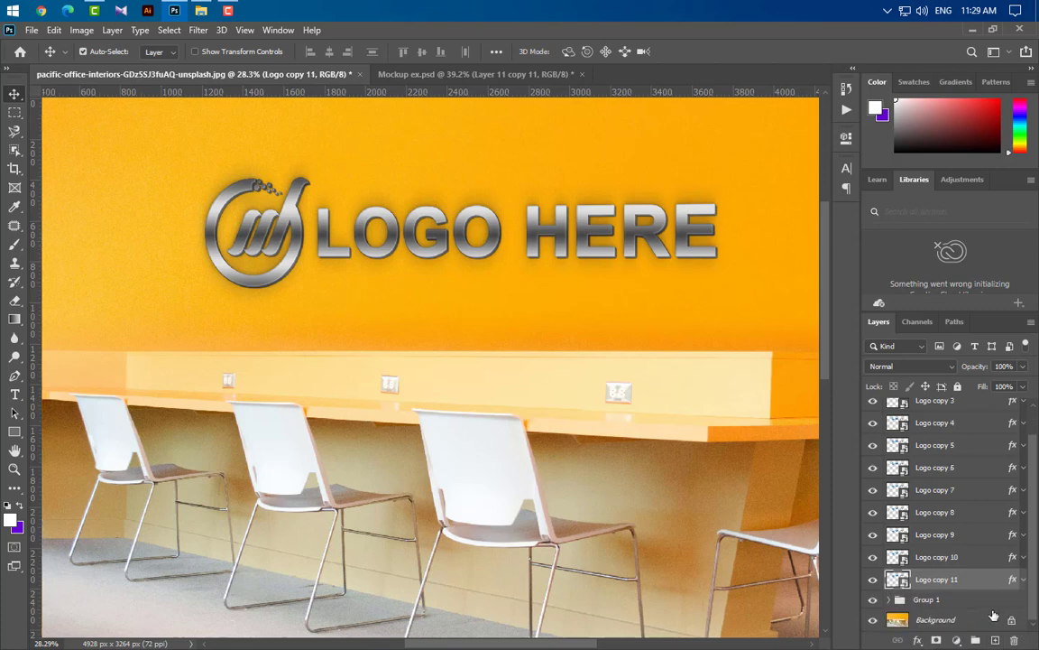
Step: Reduce Logo copy 11's effects to the drop shadow only, set to 50% opacity, 5 px distance and 20 px size
click(1027, 581)
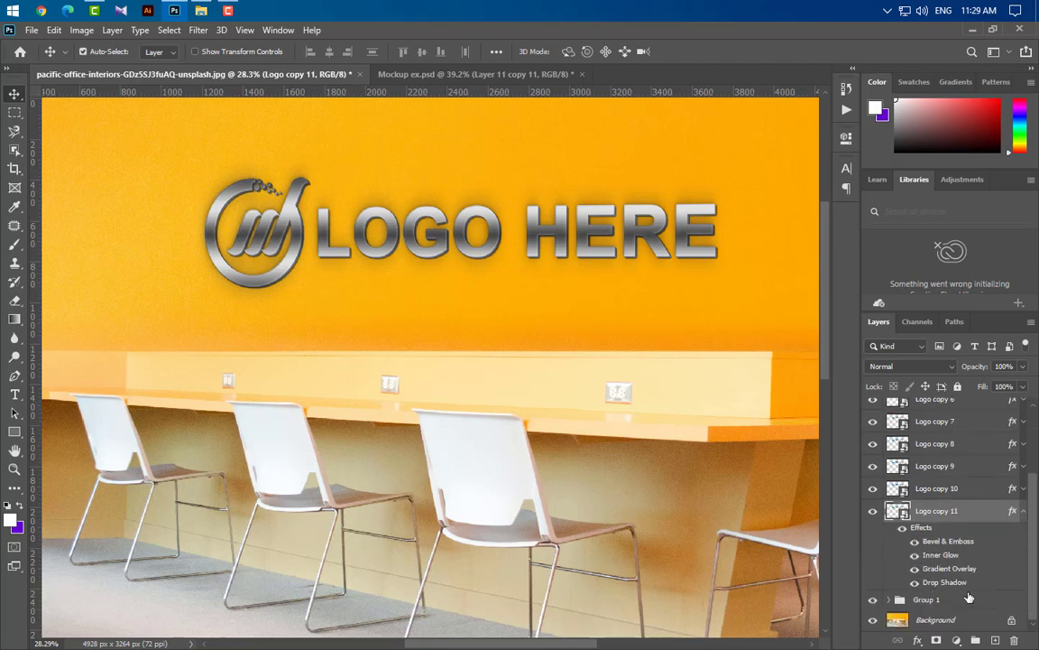
drag(980, 586, 1014, 640)
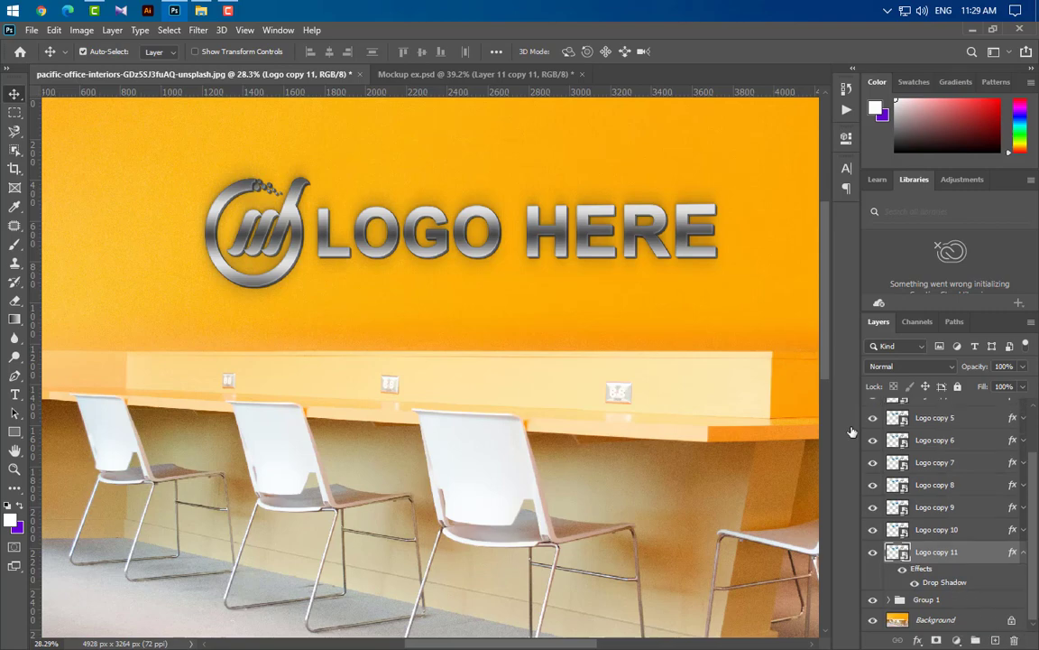
double_click(944, 582)
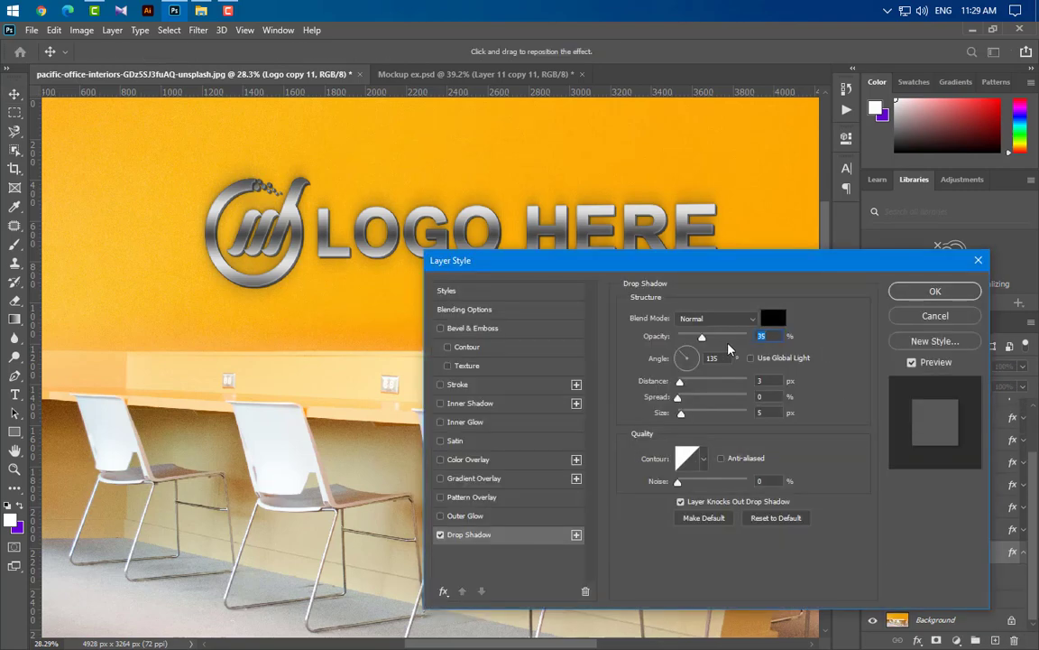
text(50)
drag(764, 379, 731, 378)
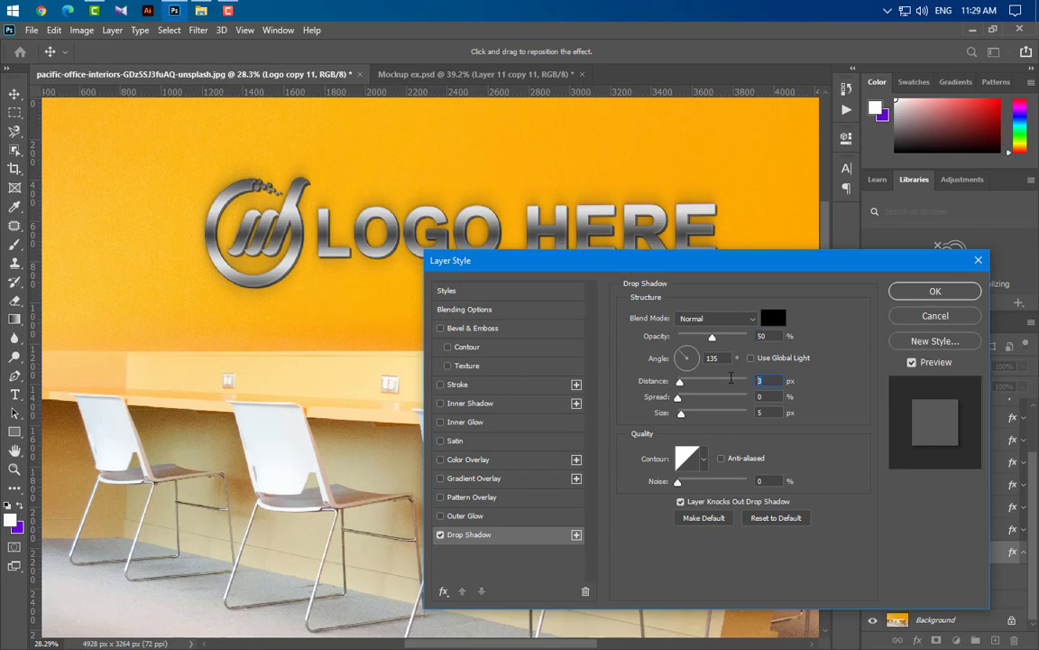
text(5)
text(20)
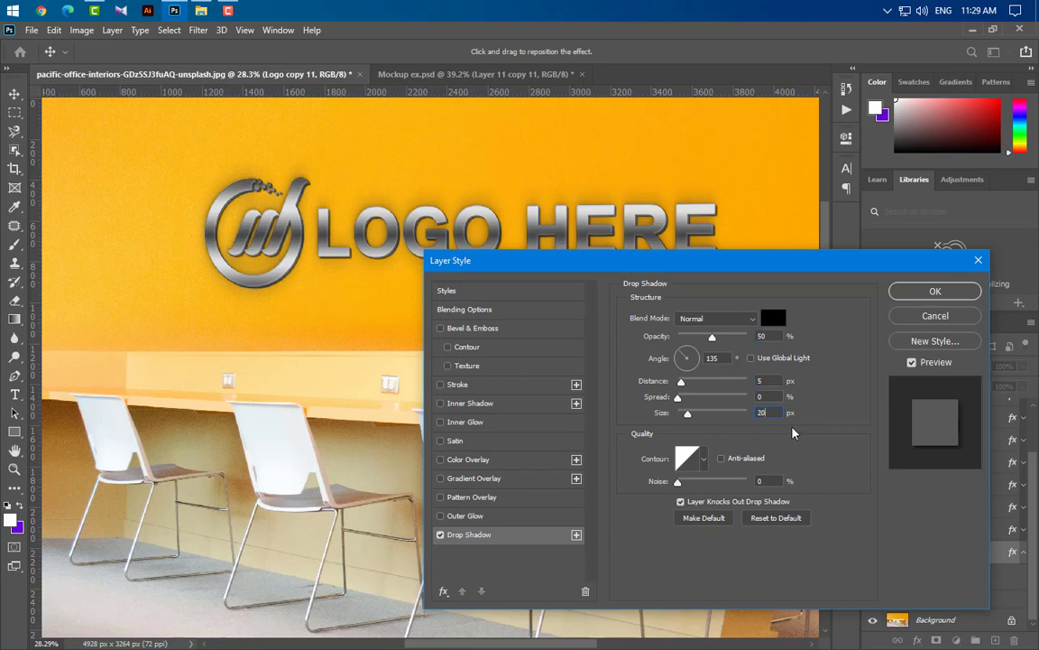
click(932, 291)
click(1024, 552)
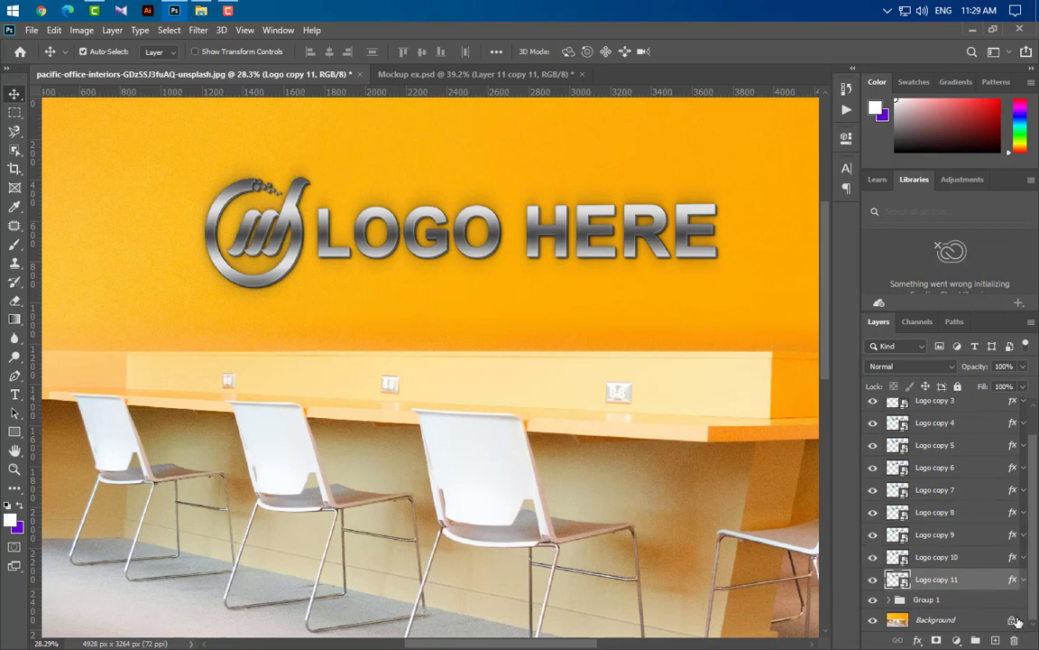
Step: Duplicate Logo copy 11 beneath itself and give the duplicate's drop shadow 30% opacity, a 90° angle and 20 px distance
key(ctrl+j)
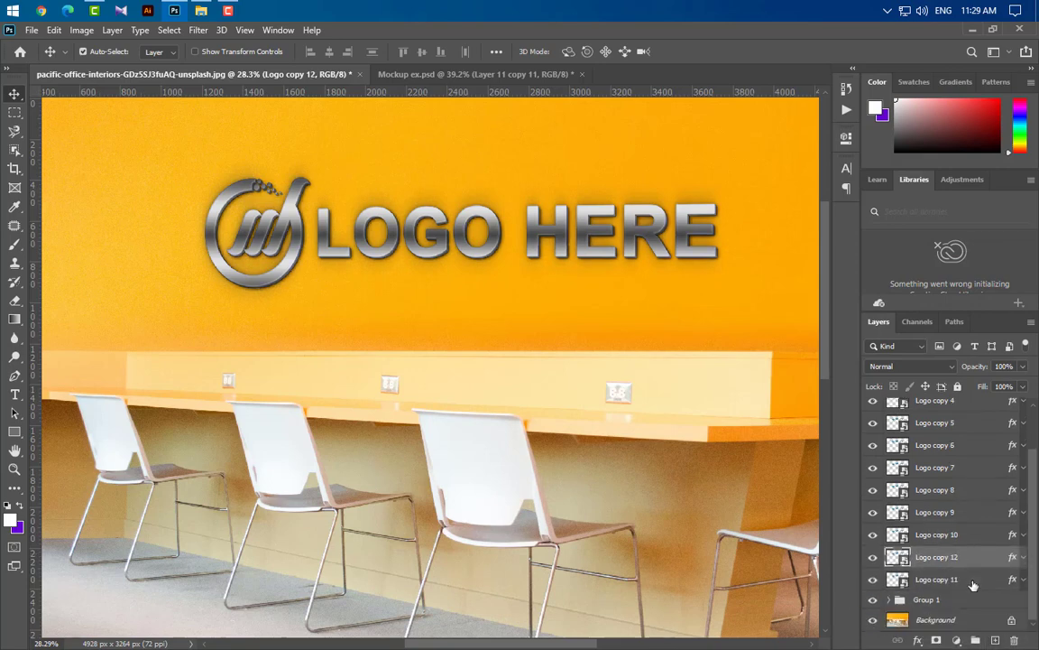
drag(983, 566, 978, 592)
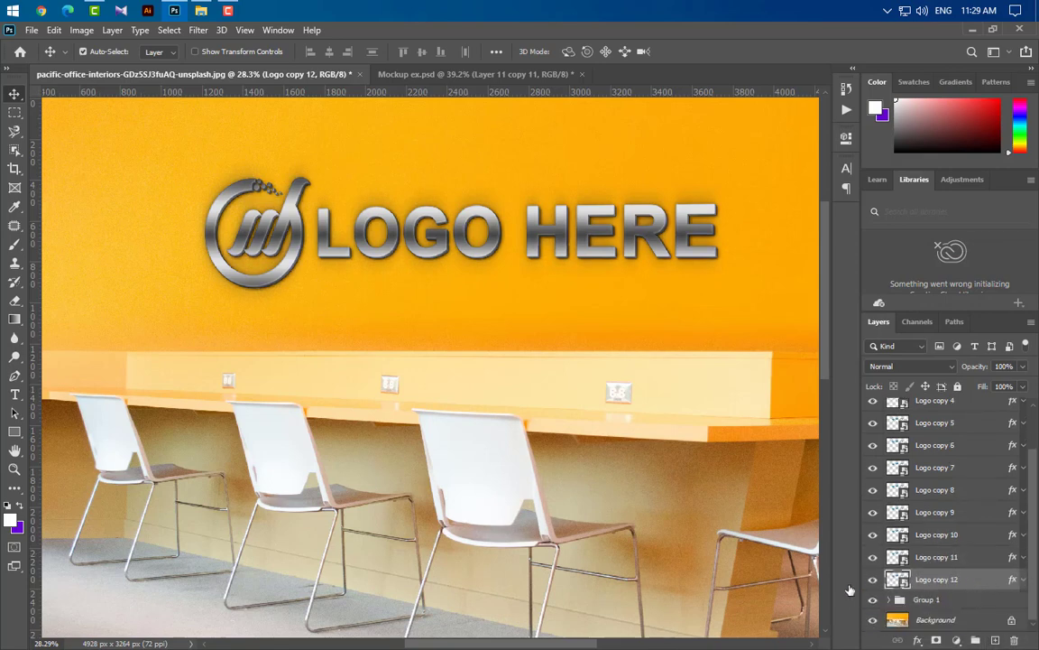
click(1025, 580)
double_click(945, 582)
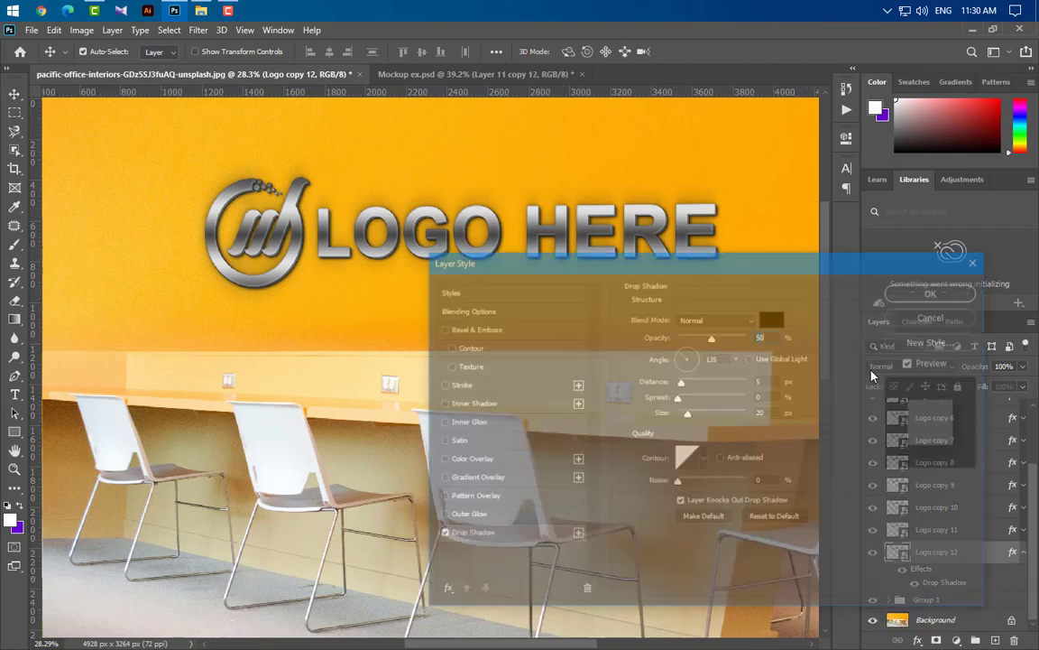
text(3)
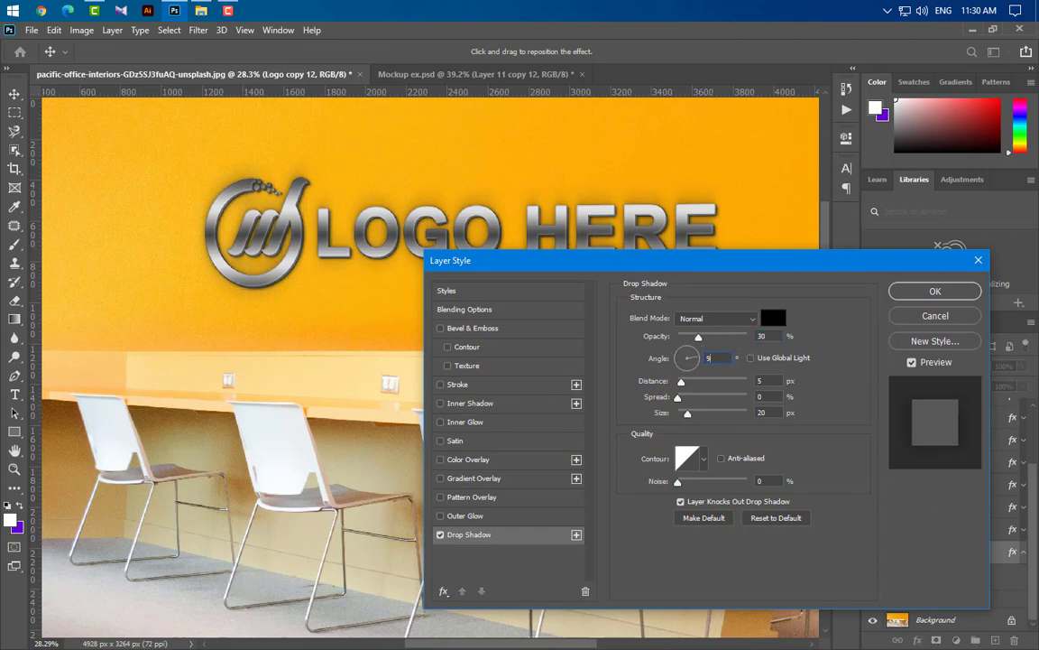
text(20)
drag(776, 413, 720, 412)
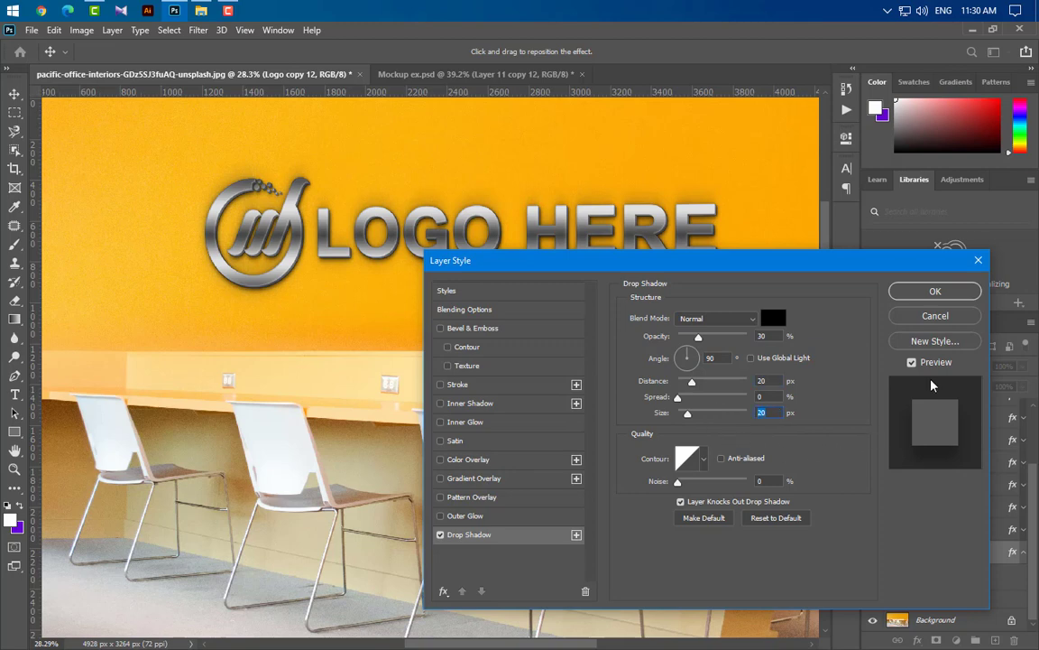
click(952, 291)
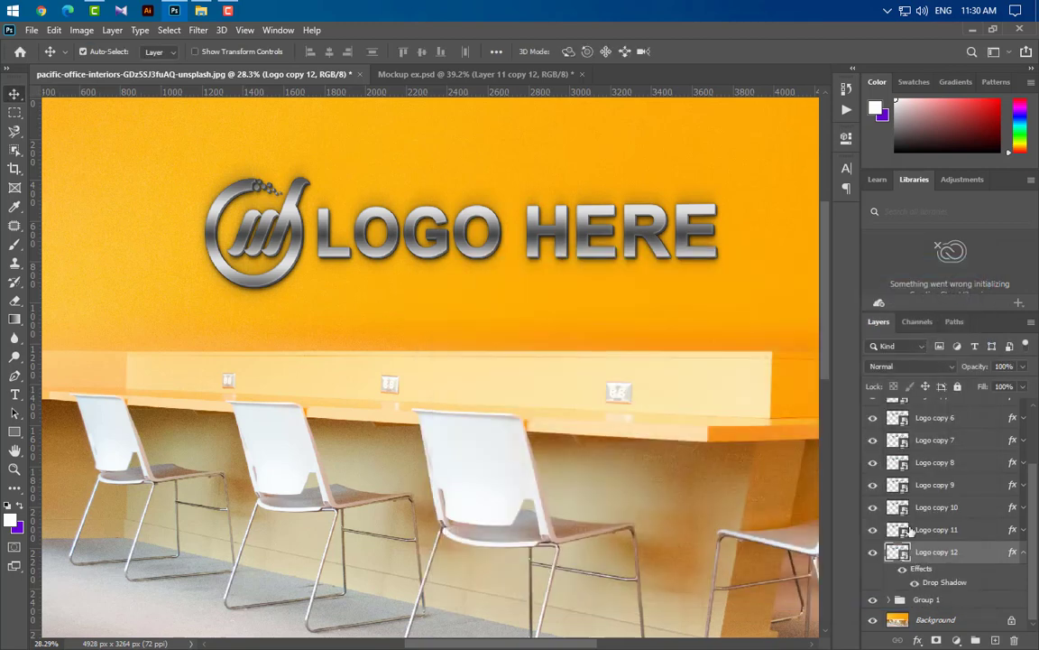
click(1024, 553)
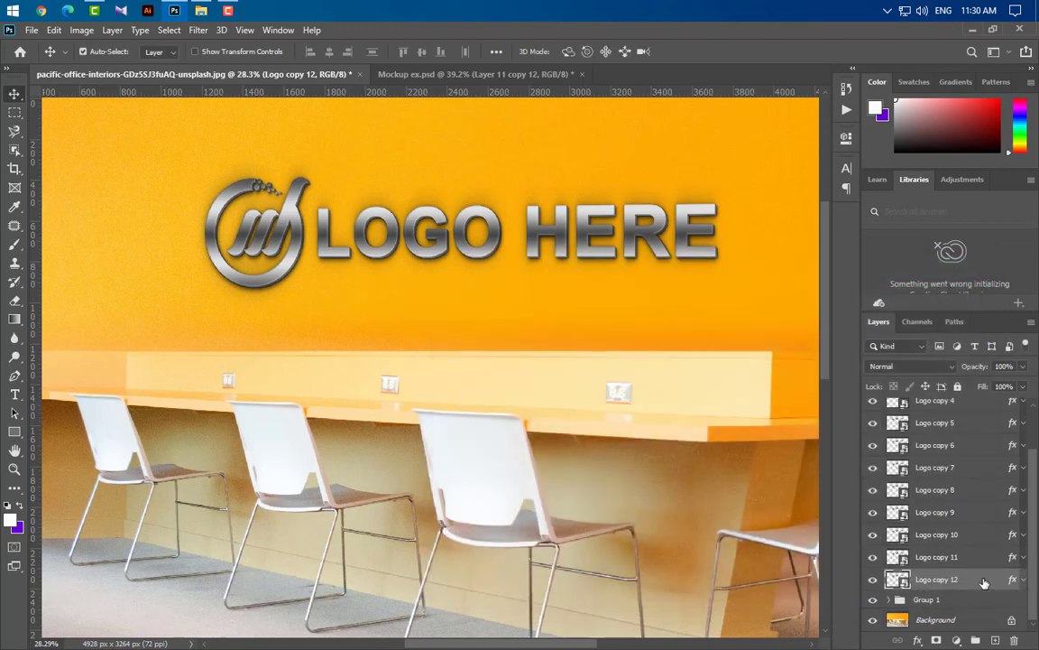
Step: Group Logo copies 11 and 12 together, and put Logo copies 2 to 10 in a separate group
shift+click(964, 559)
click(975, 640)
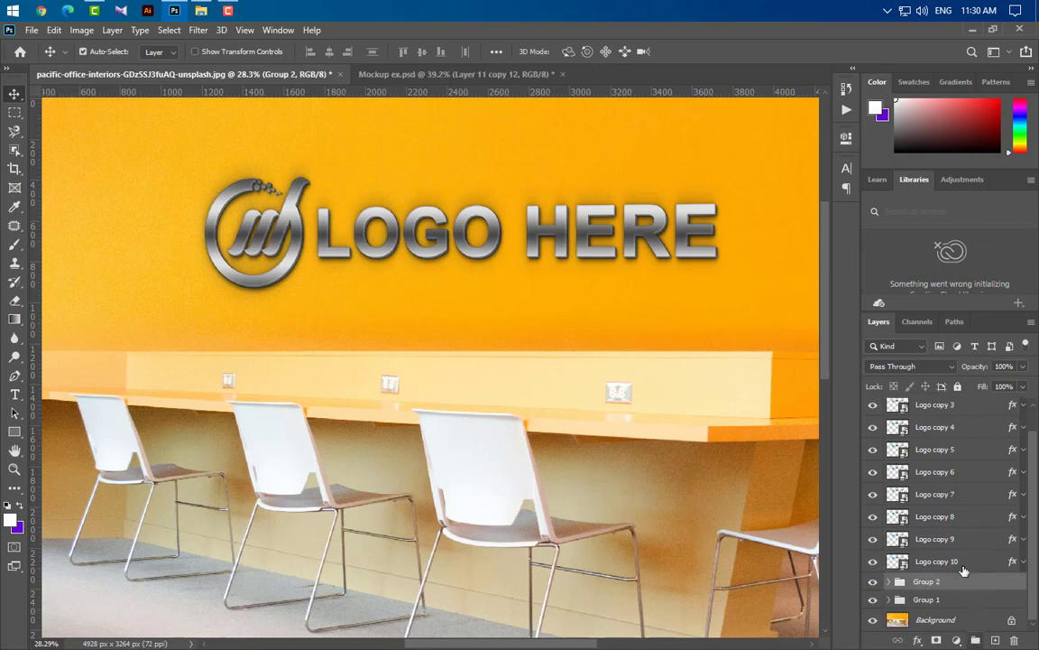
click(977, 566)
ctrl+click(968, 541)
ctrl+click(968, 516)
ctrl+click(969, 495)
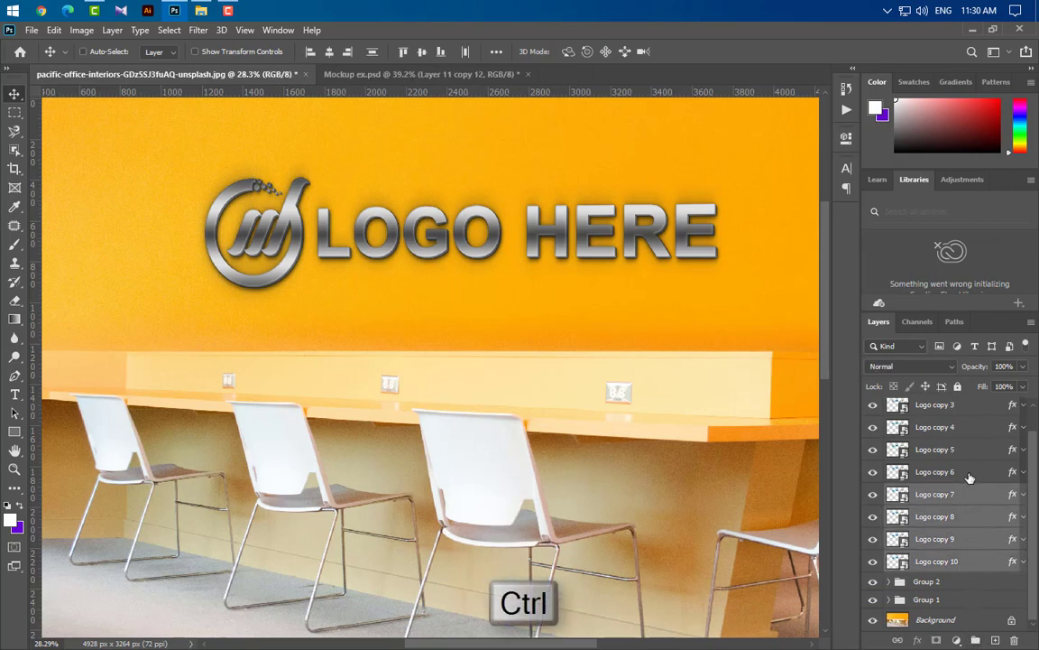
ctrl+click(970, 473)
ctrl+click(970, 450)
ctrl+click(966, 429)
ctrl+click(963, 409)
scroll(965, 533, up, 1)
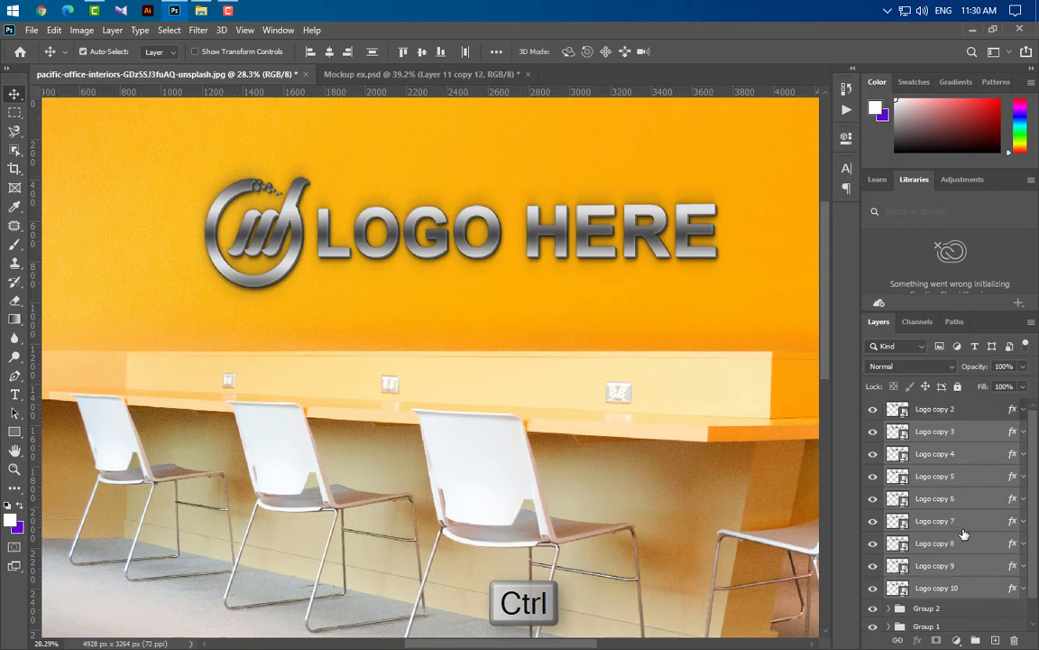
ctrl+click(969, 412)
click(976, 640)
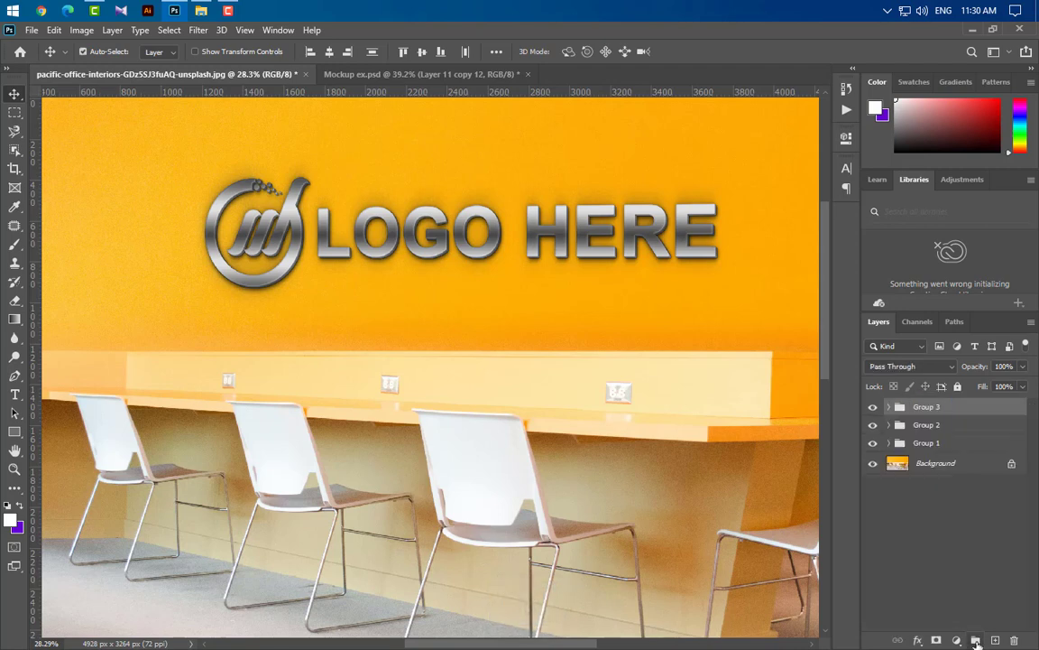
Step: Duplicate Logo copy 2 inside Group 3 and move the duplicate out of the group to the top of the layer stack
click(889, 409)
click(968, 433)
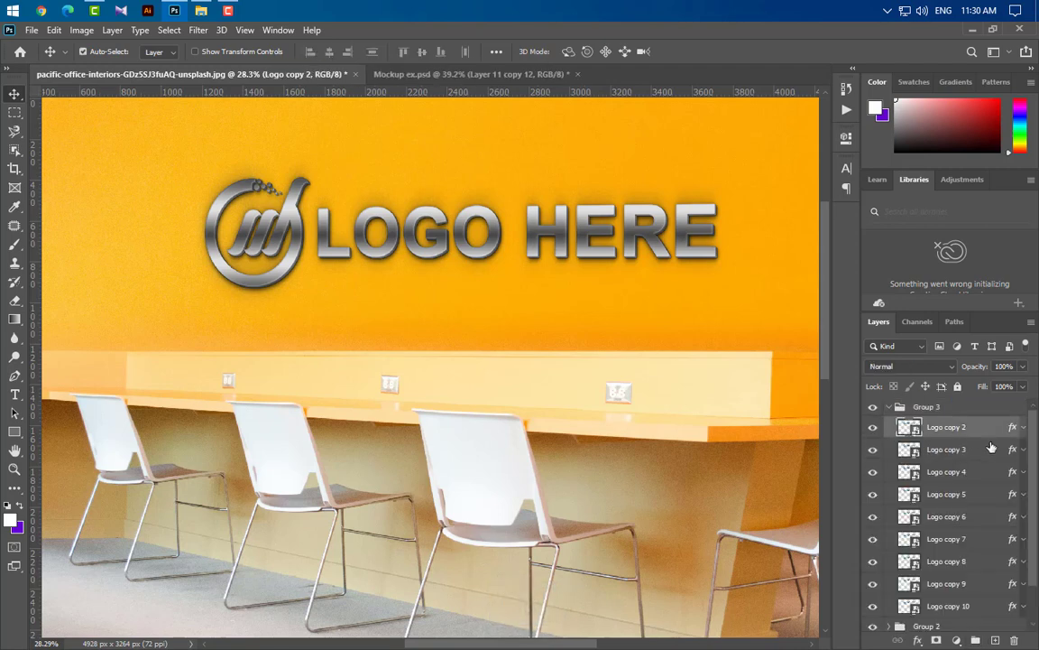
drag(994, 434, 995, 640)
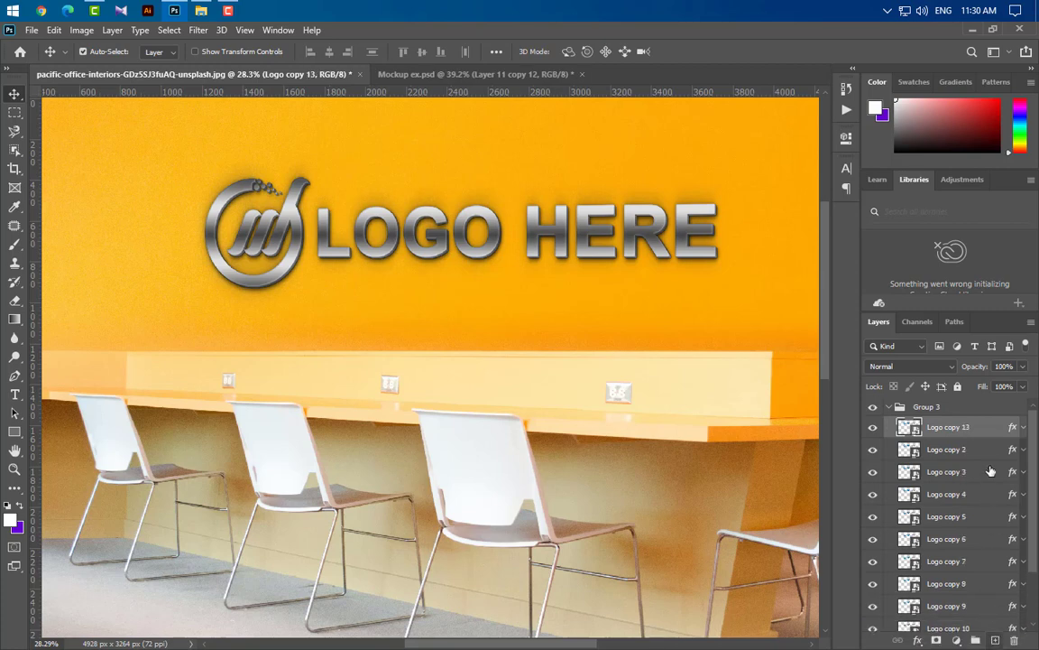
drag(982, 430, 979, 399)
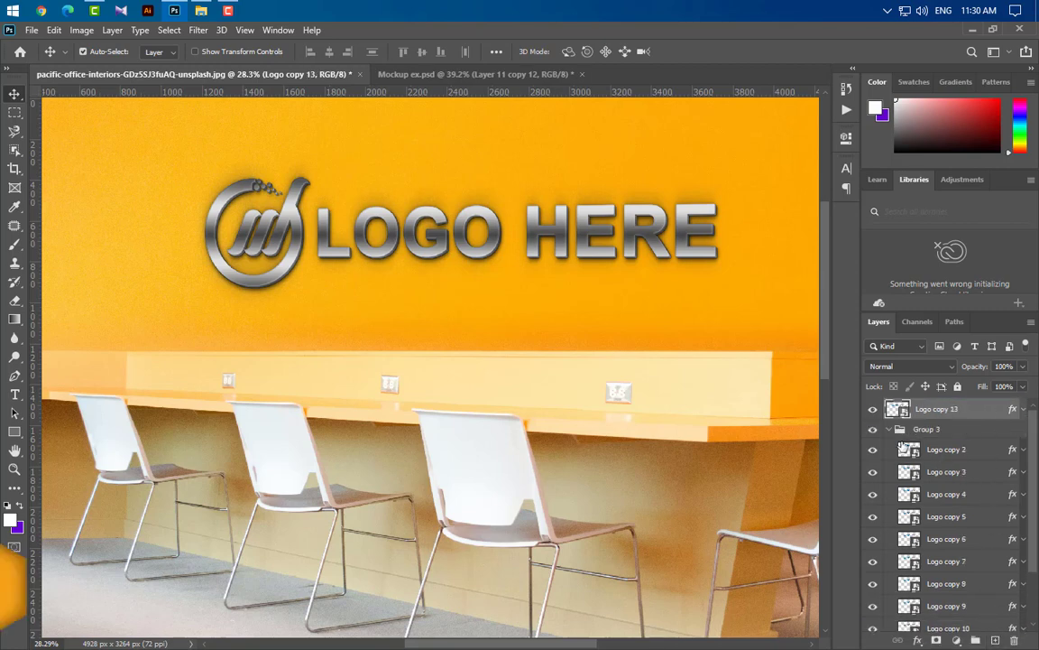
click(889, 430)
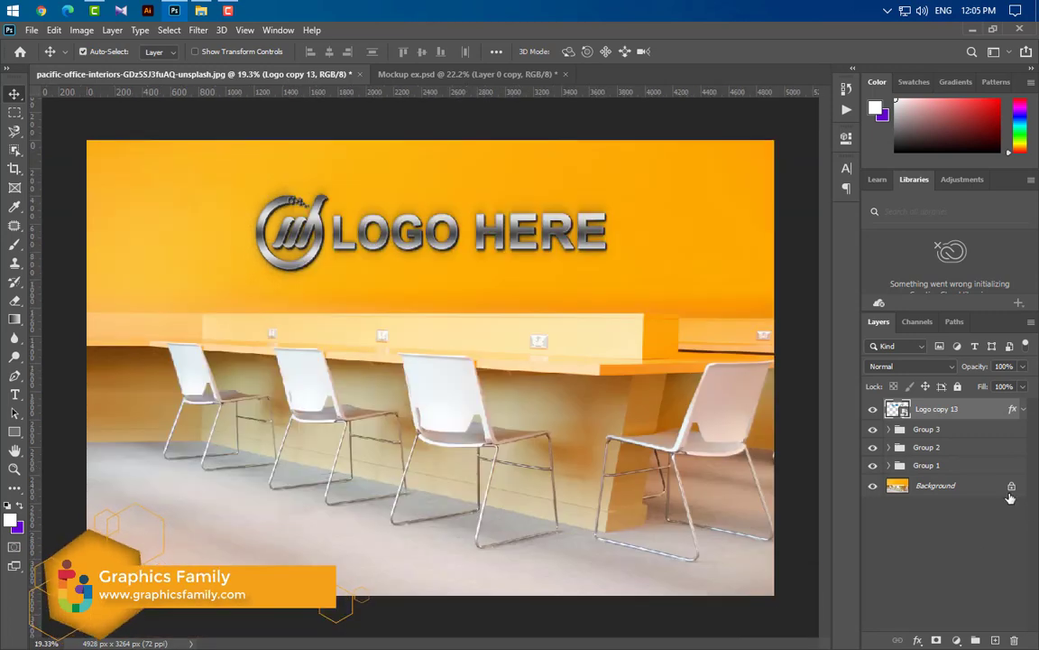
Step: Unlock the office photo background, duplicate it and move the duplicate to the top of the layer stack
click(1010, 488)
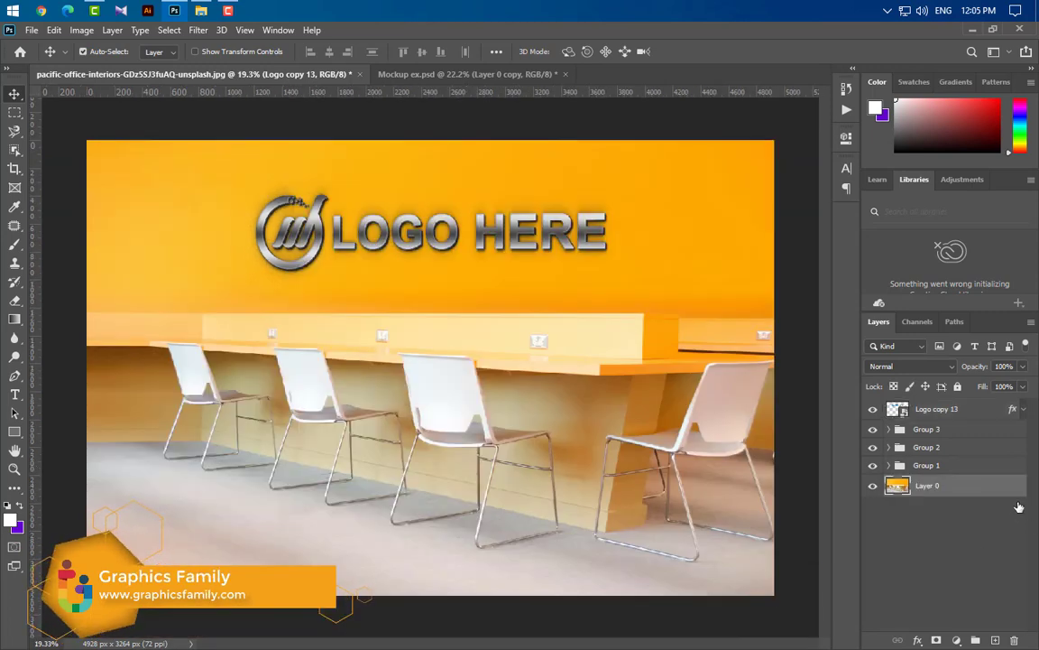
drag(1003, 496, 997, 639)
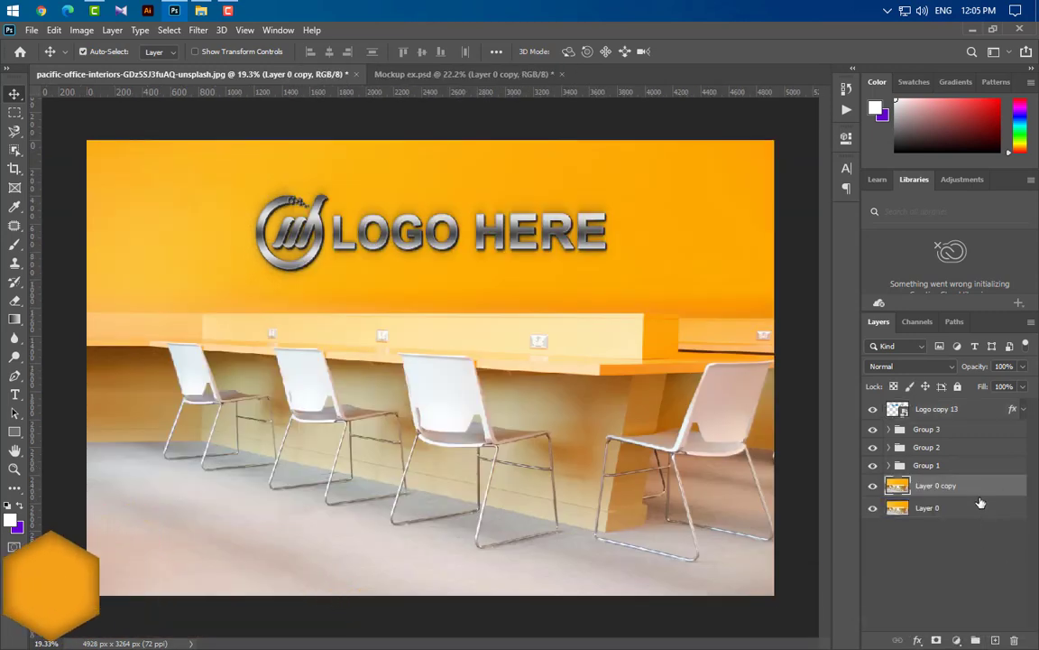
drag(979, 477, 978, 404)
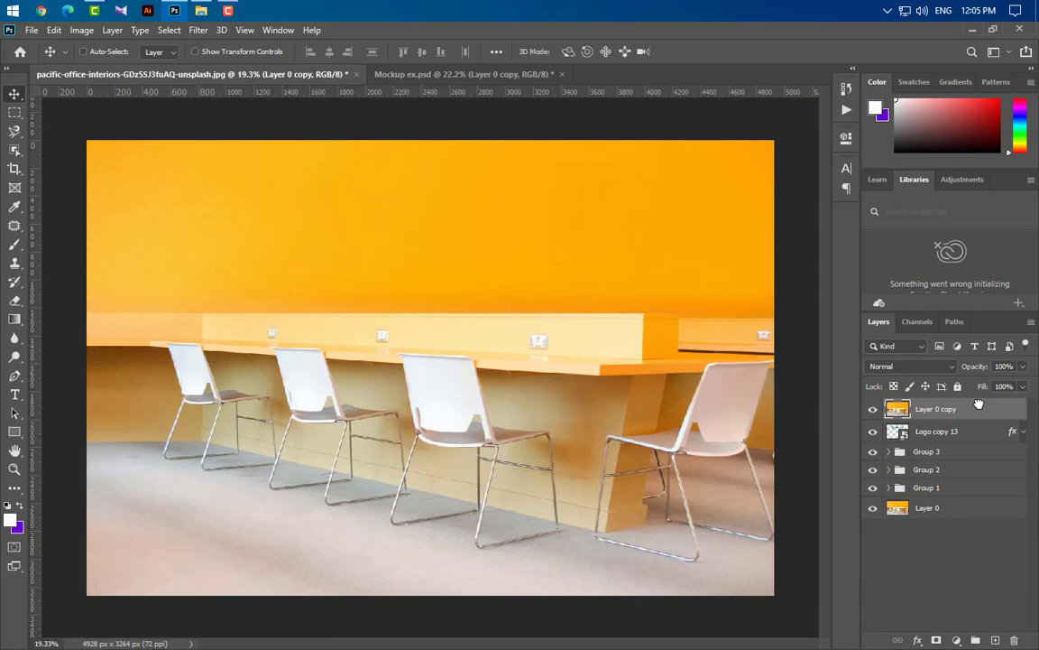
Step: Scale Layer 0 copy to about 65% and position its chairs and floor over the wall logo
key(ctrl+t)
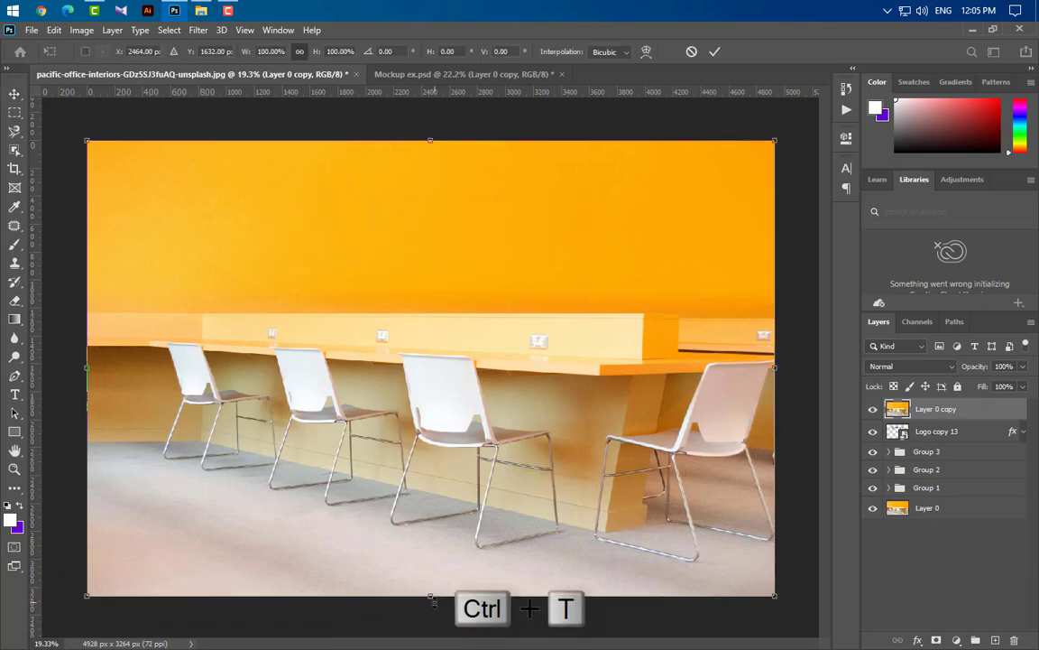
drag(429, 594, 422, 428)
drag(593, 410, 588, 333)
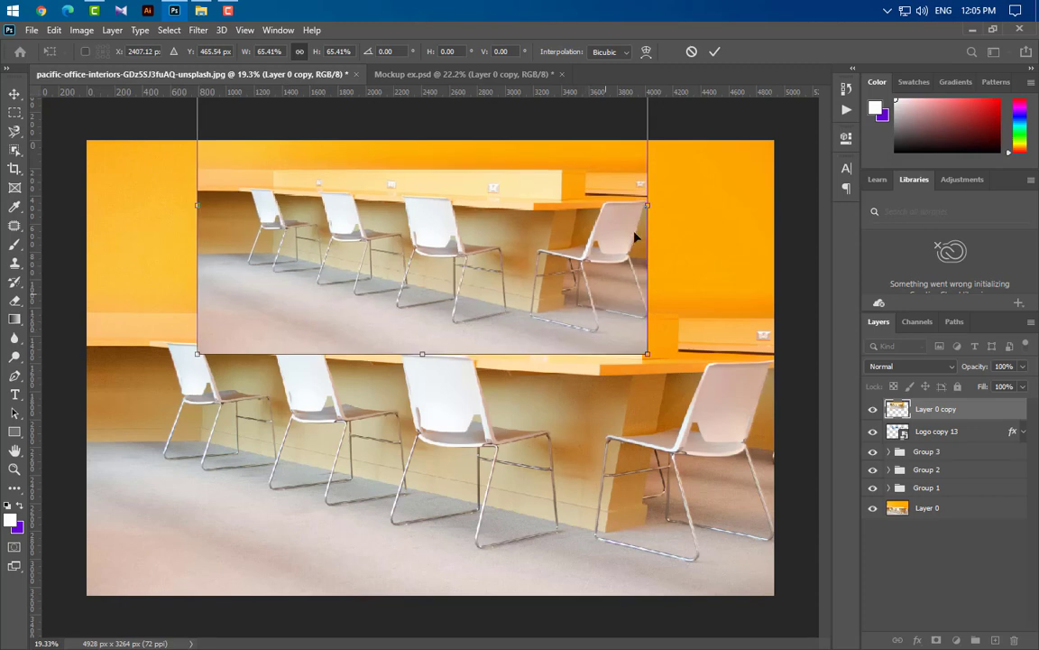
click(714, 52)
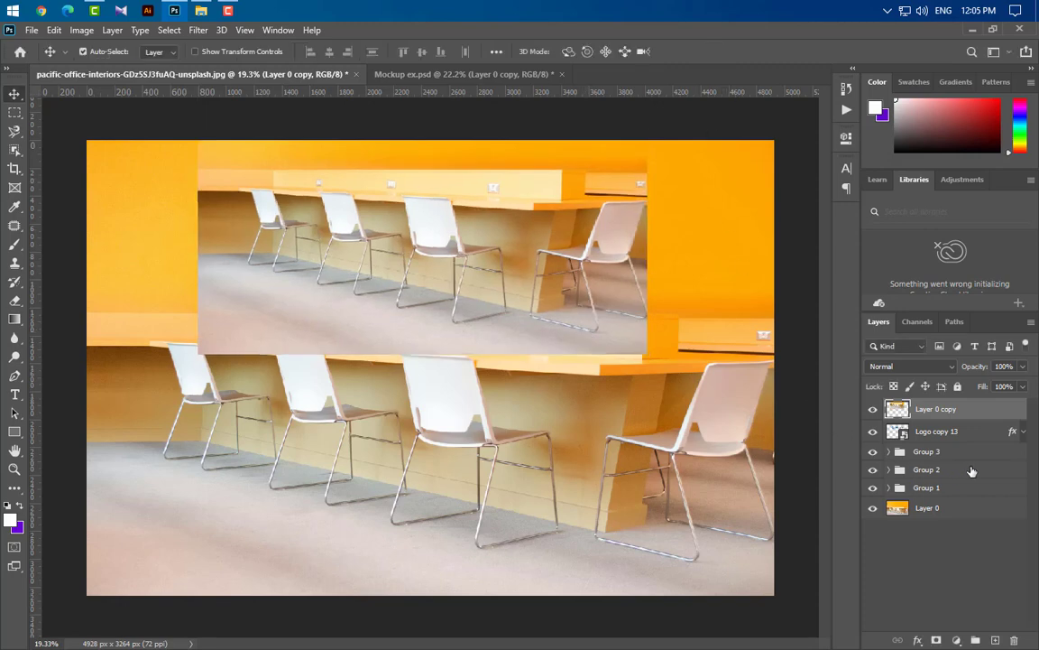
Step: Clip Layer 0 copy to Logo copy 13 at 25% opacity and hide the logo's gradient overlay
right_click(979, 415)
click(870, 302)
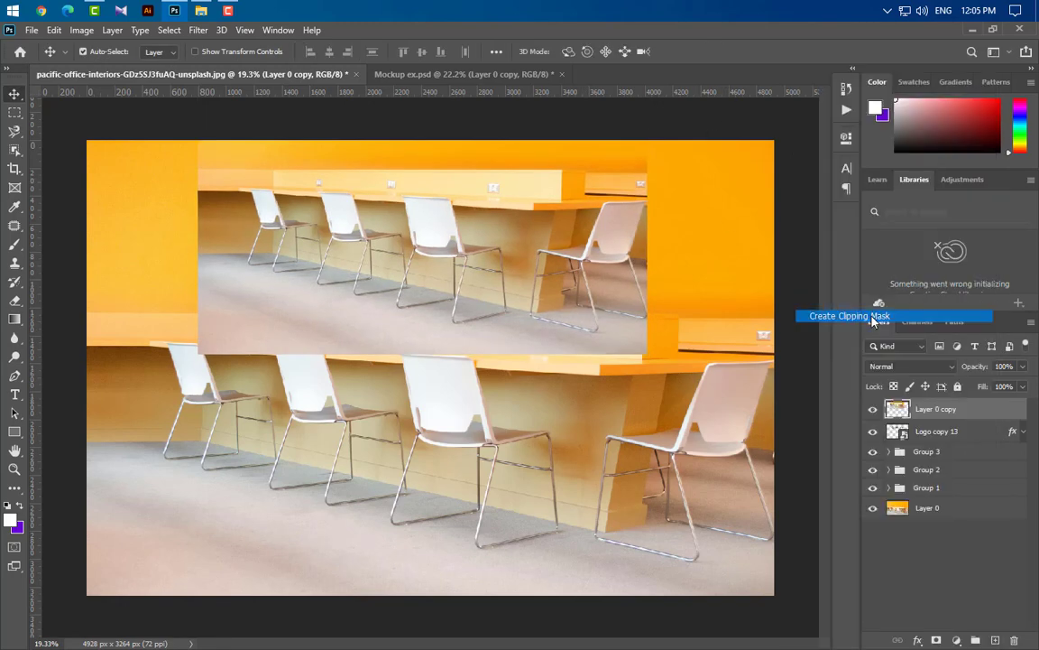
click(1024, 432)
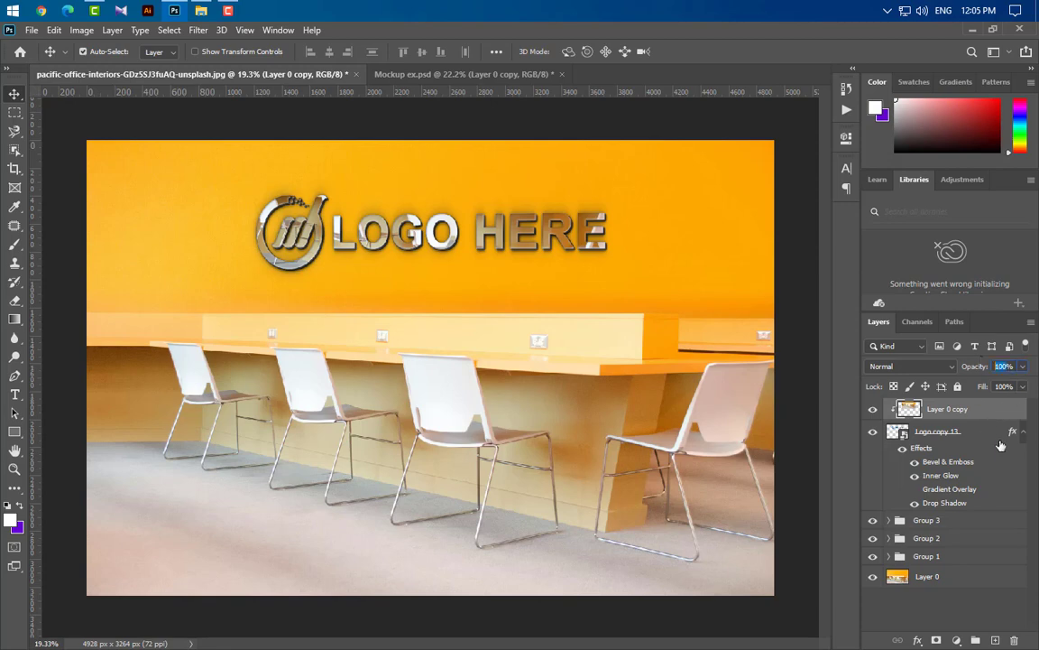
text(25)
key(Return)
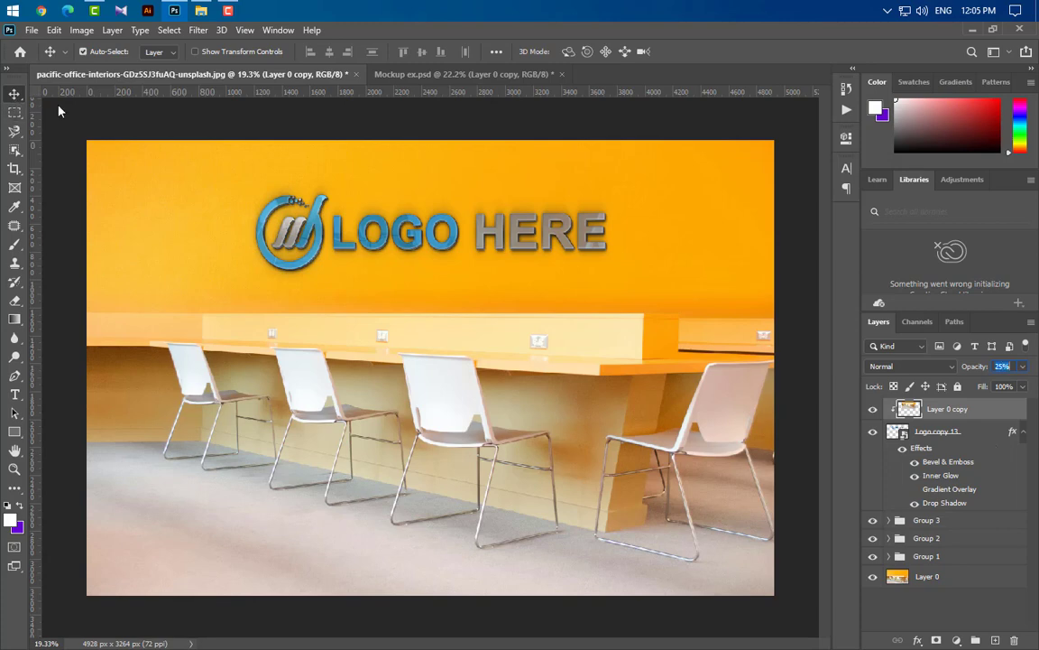
click(1023, 432)
Step: Duplicate Logo copy 13, clip Layer 0 copy to the duplicate and move Logo copy 13 to the top of the stack
drag(993, 433, 994, 639)
right_click(975, 413)
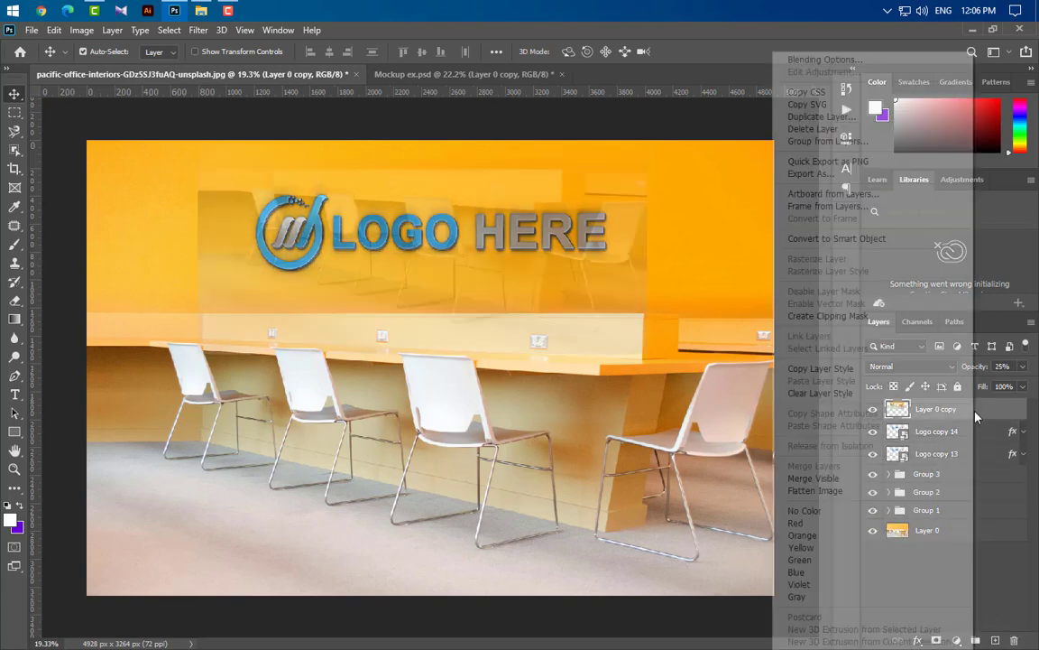
click(866, 317)
drag(1010, 459, 985, 408)
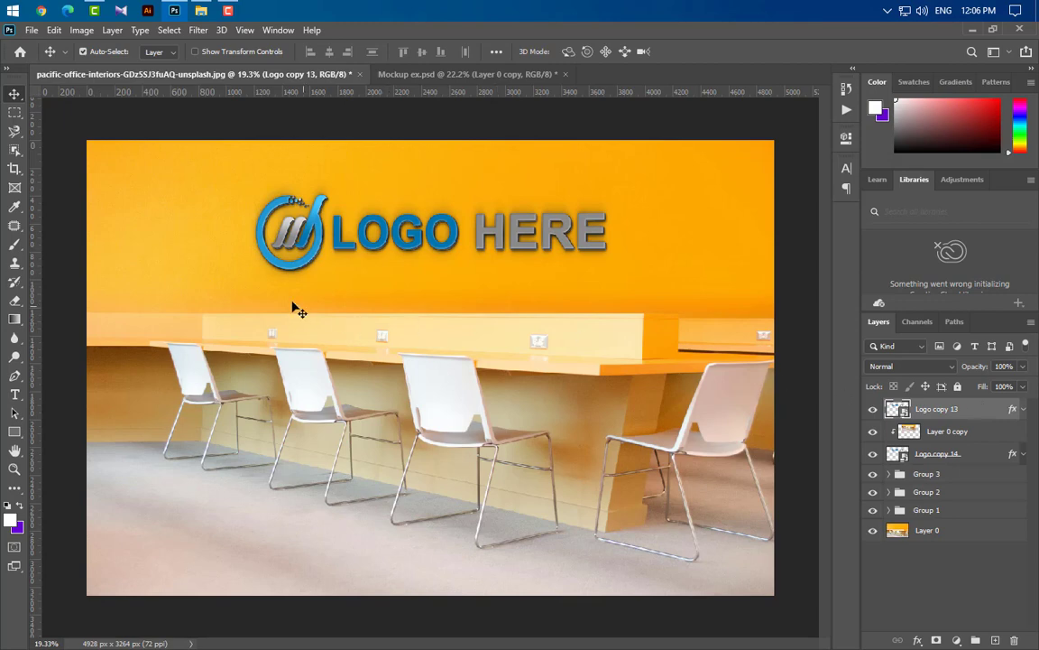
Step: Scale Logo copy 13 to about 45% width and move it down to the third chair from the left
key(ctrl+t)
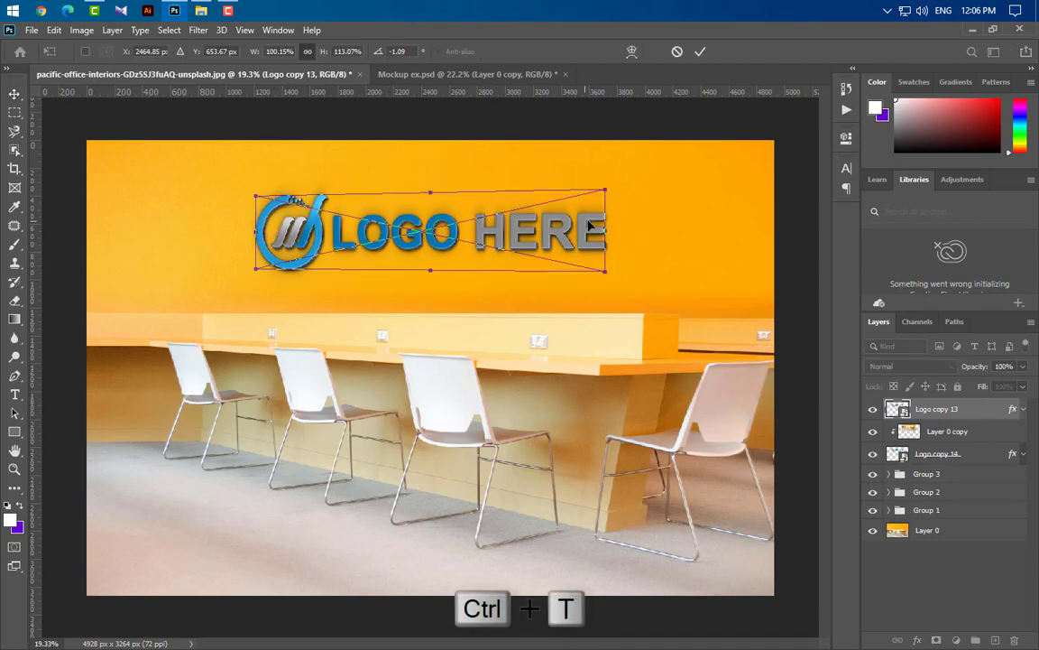
drag(606, 229, 463, 380)
scroll(439, 398, up, 11)
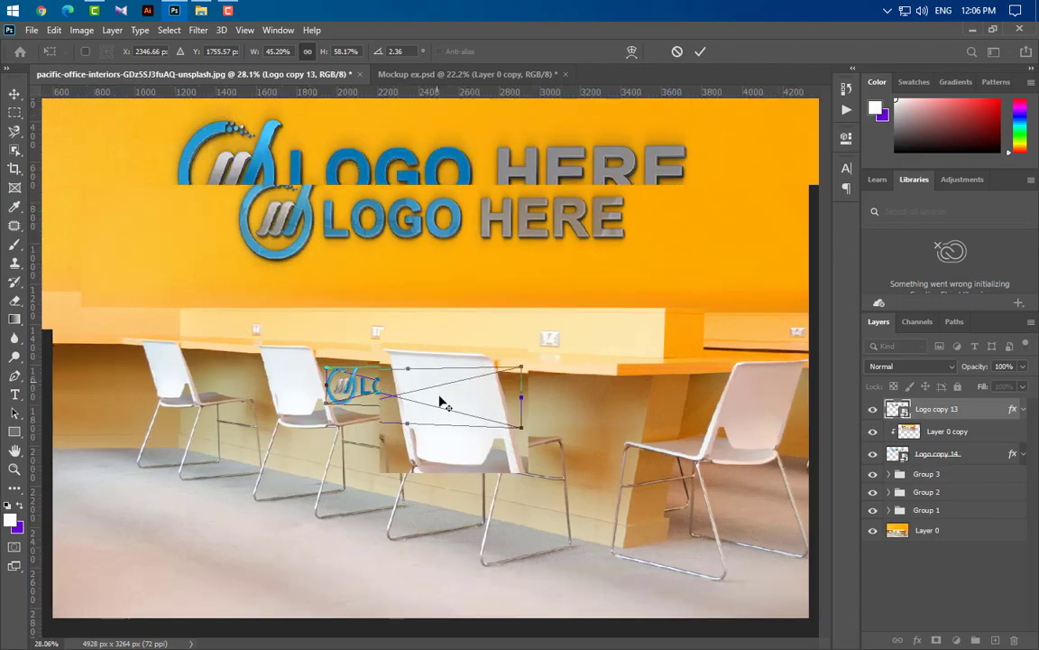
scroll(441, 400, up, 6)
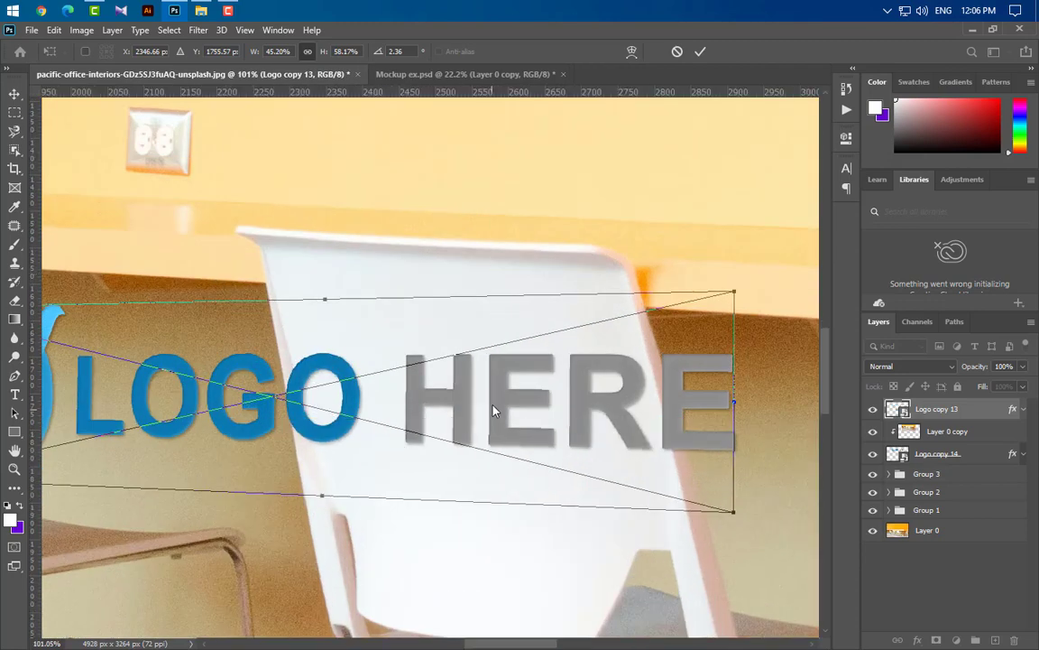
Step: Distort Logo copy 13 so its four corners follow the slanted backrest of the third chair
right_click(493, 403)
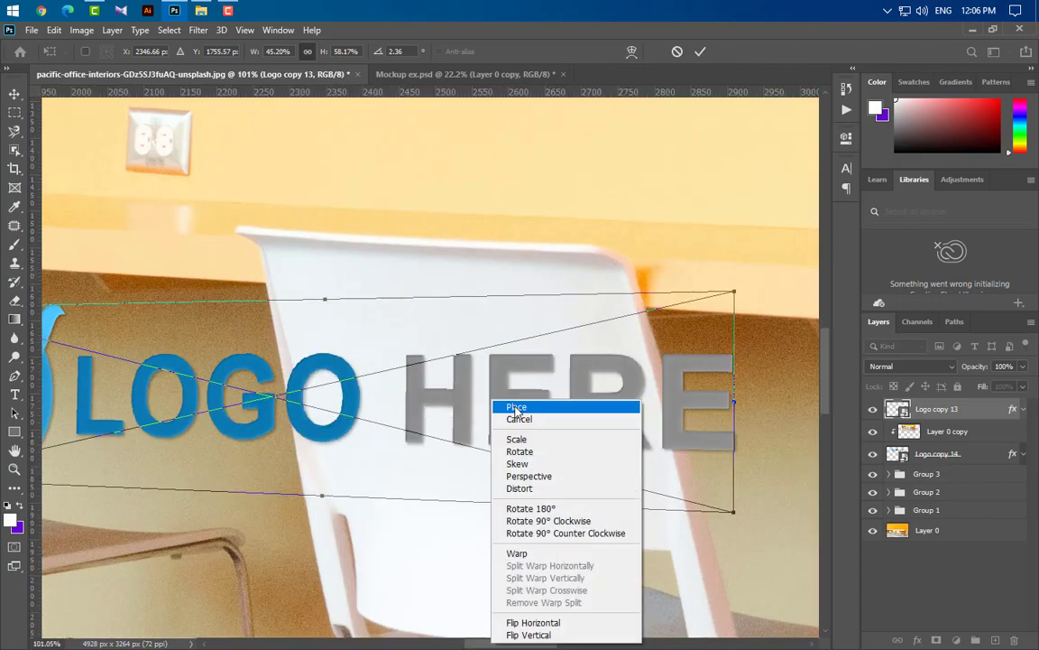
click(521, 488)
drag(736, 295, 629, 280)
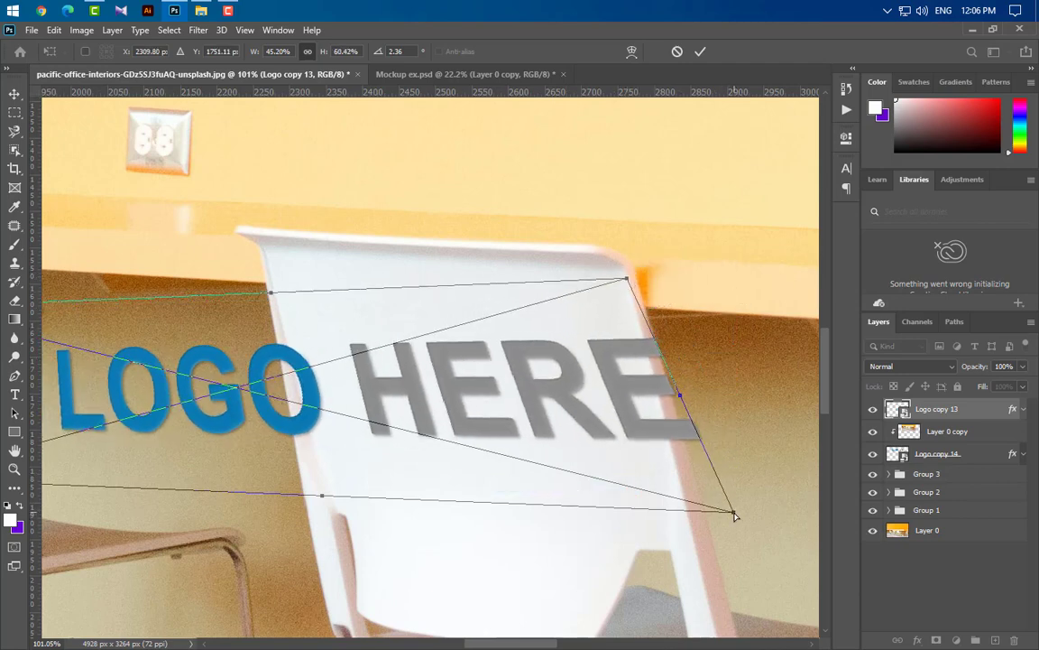
drag(735, 516, 669, 445)
scroll(673, 446, down, 3)
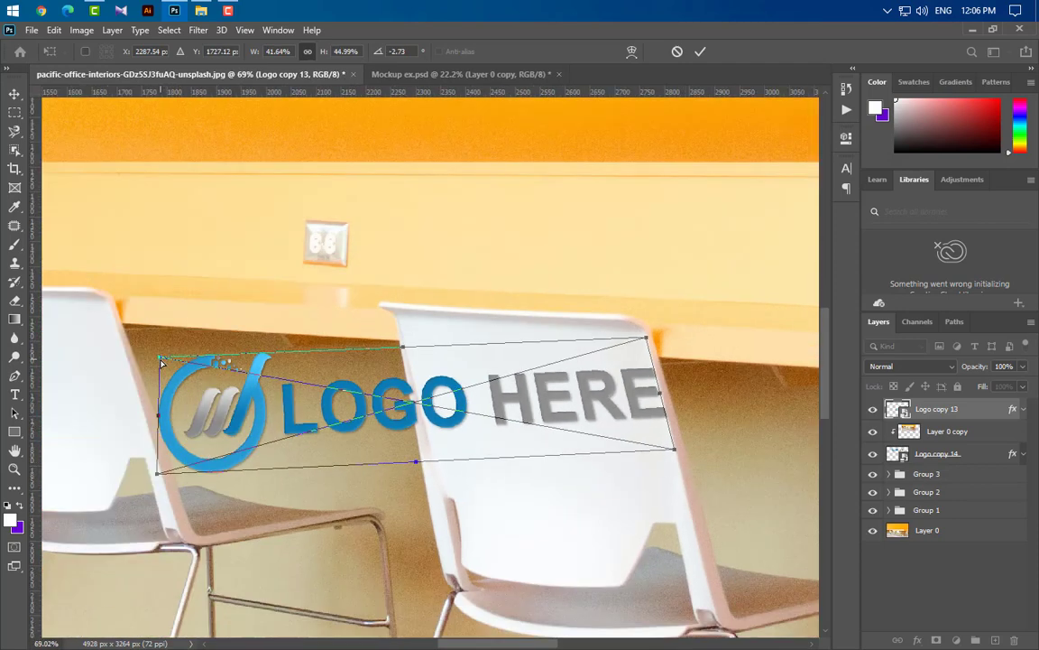
drag(161, 359, 402, 329)
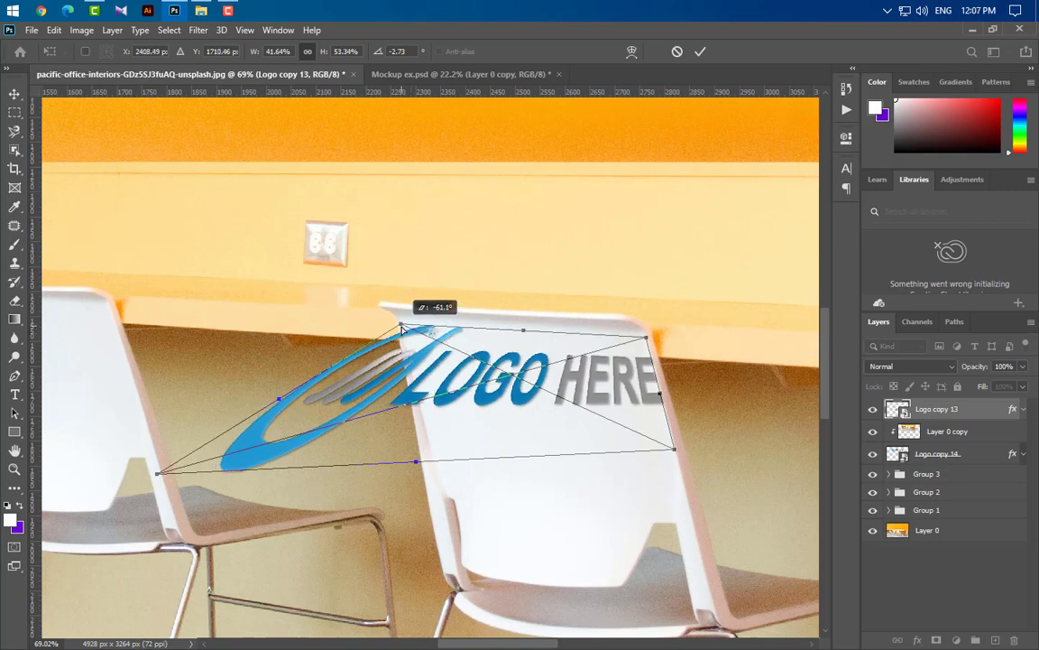
drag(157, 476, 416, 434)
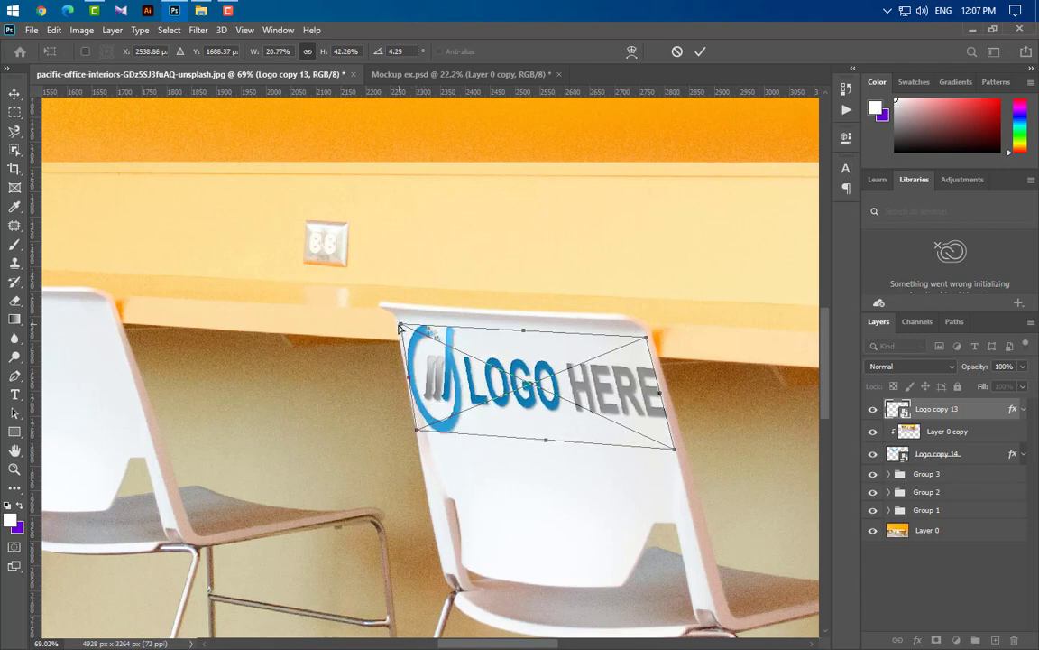
drag(399, 324, 397, 327)
scroll(556, 340, up, 4)
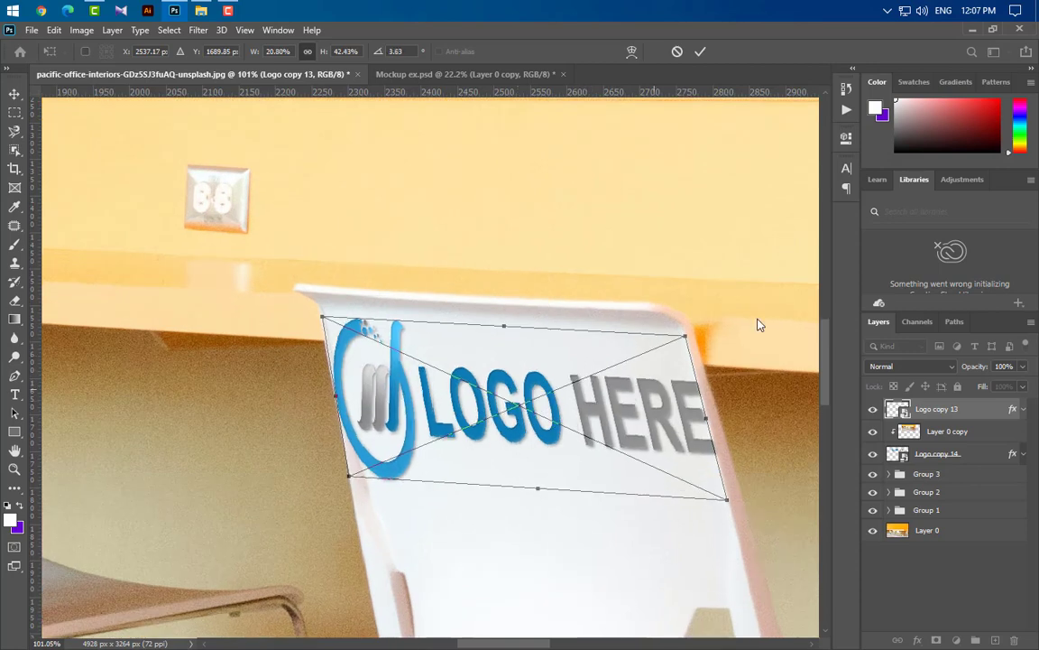
click(700, 52)
scroll(505, 431, down, 4)
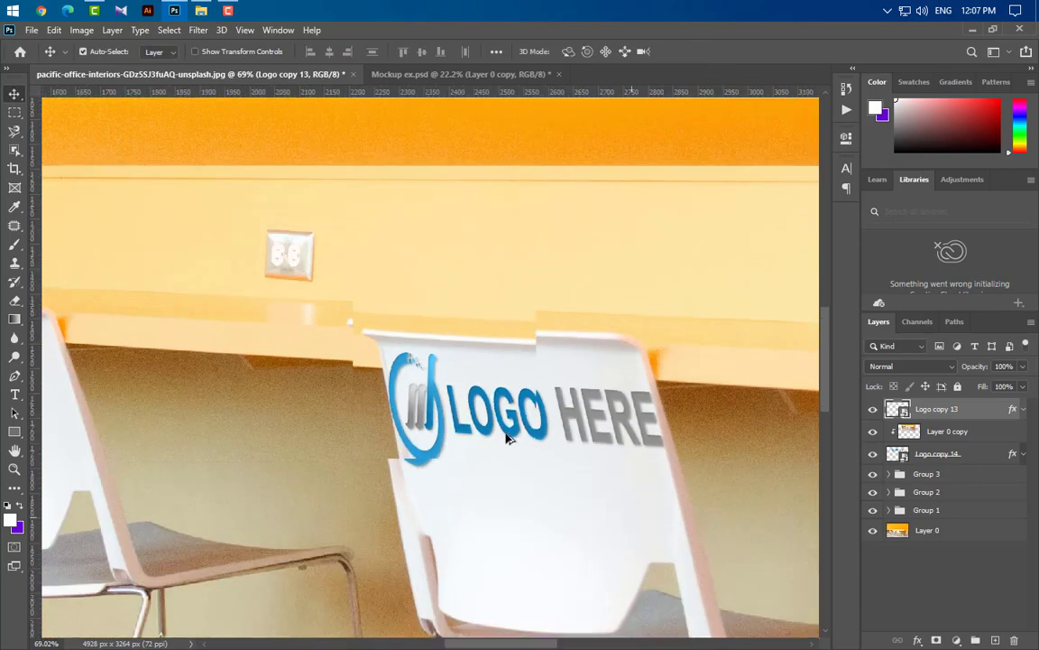
Step: Scale Logo copy 13 down to about 15% width and center it on the third chair's backrest
key(ctrl+t)
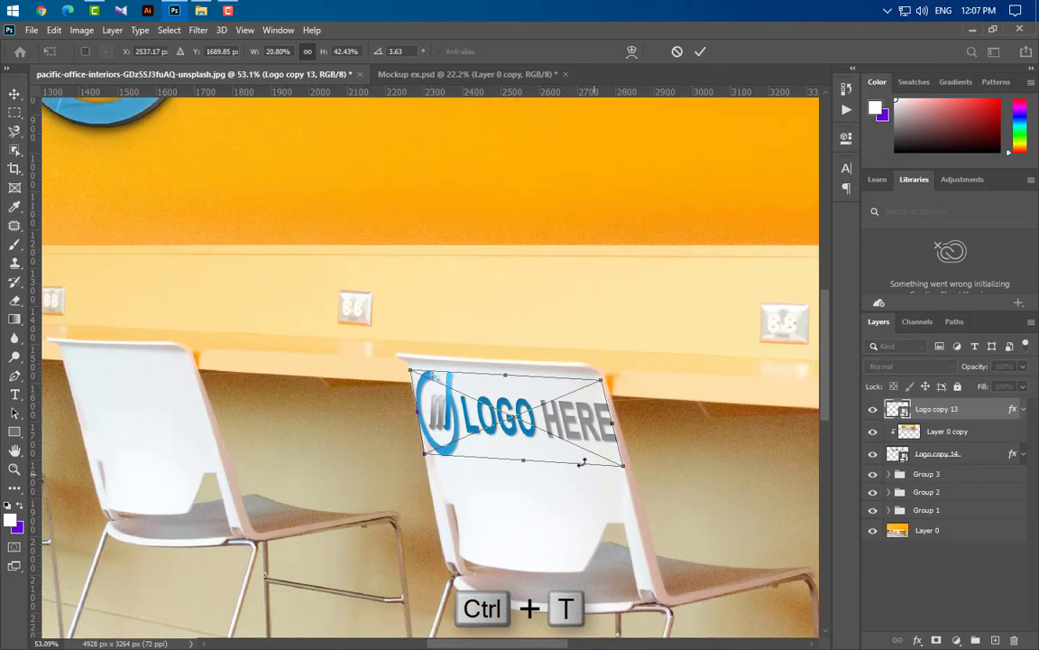
drag(510, 369, 505, 394)
drag(546, 436, 594, 465)
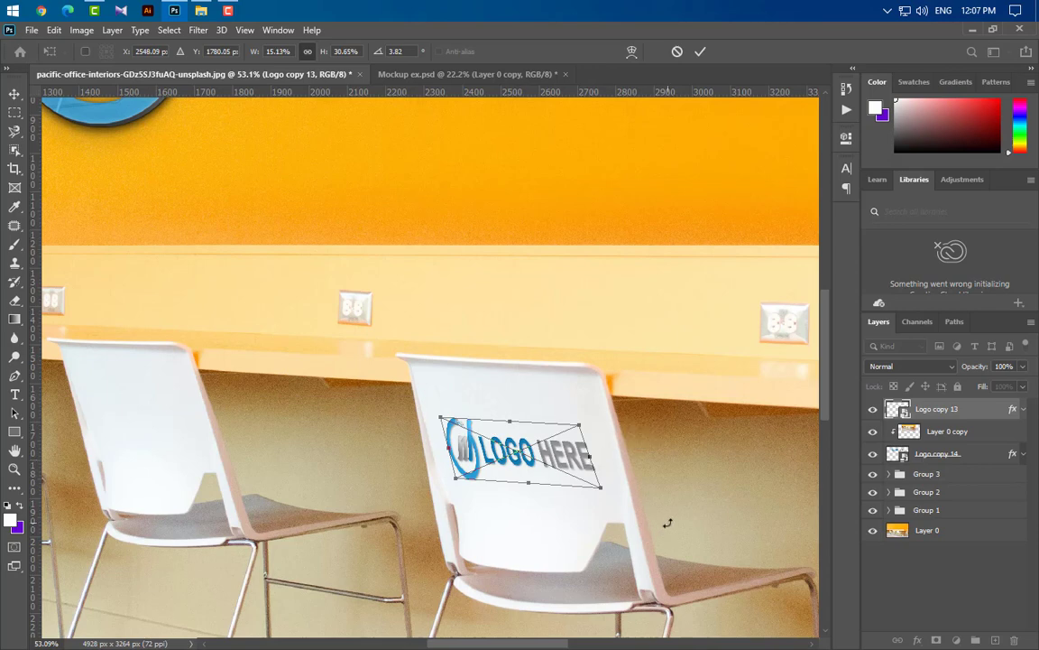
key(Right)
key(Right)
key(Right)
key(Right)
key(Right)
key(Right)
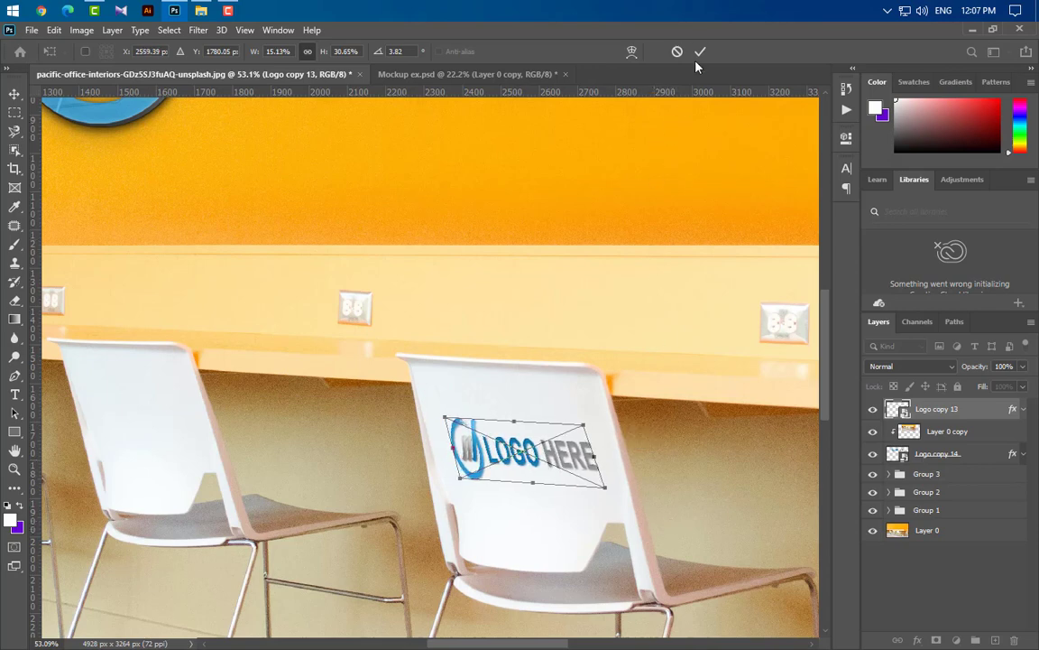
click(700, 52)
scroll(672, 503, down, 3)
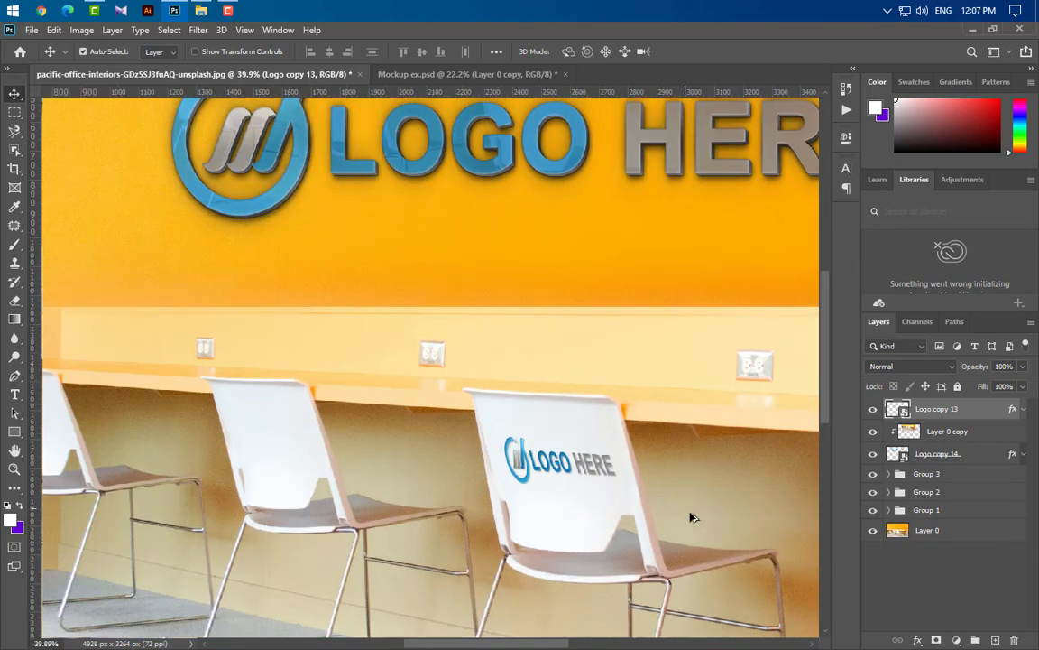
Step: Duplicate Logo copy 13, scale the duplicate to about 10% width and center it on the second chair's backrest
drag(986, 418, 992, 639)
key(ctrl+t)
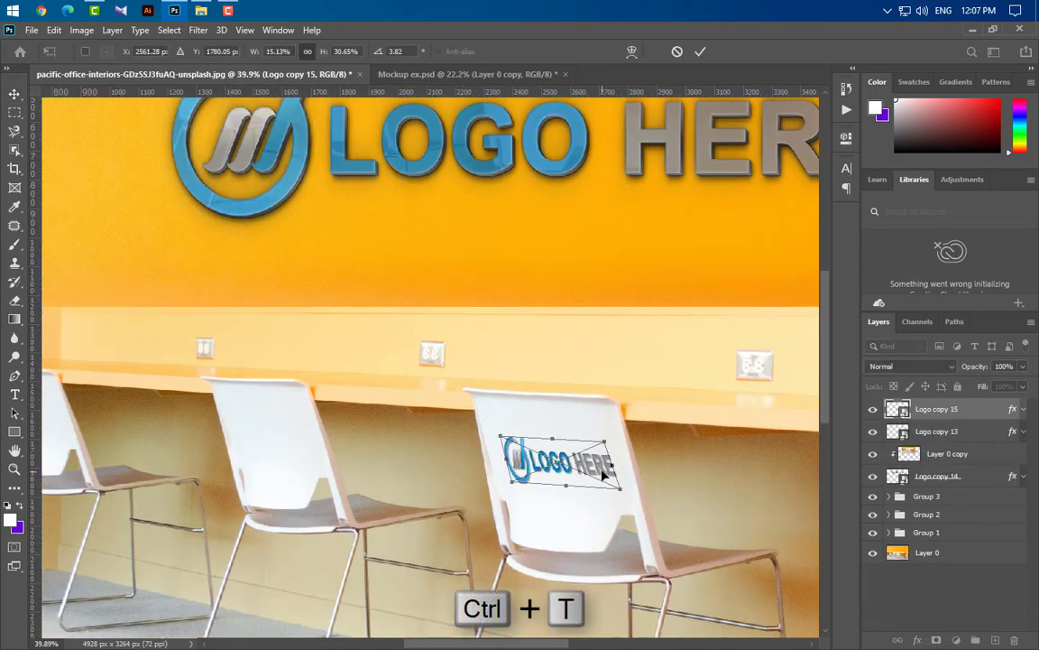
drag(606, 465, 294, 466)
scroll(286, 448, up, 4)
scroll(385, 460, up, 1)
drag(319, 461, 316, 461)
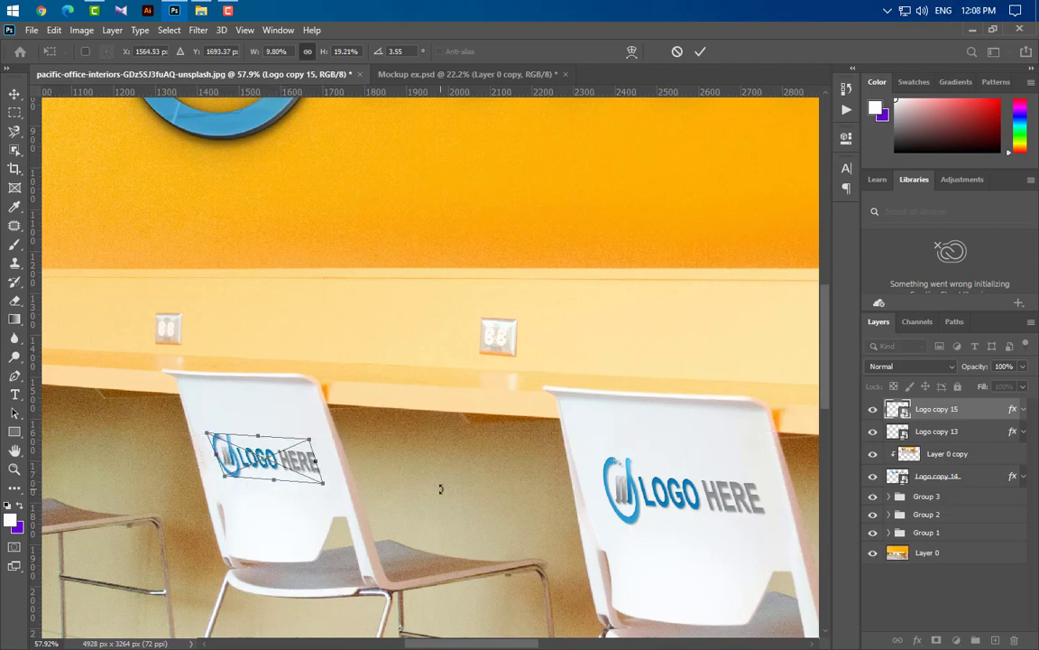
key(Right)
key(Right)
key(Right)
click(700, 52)
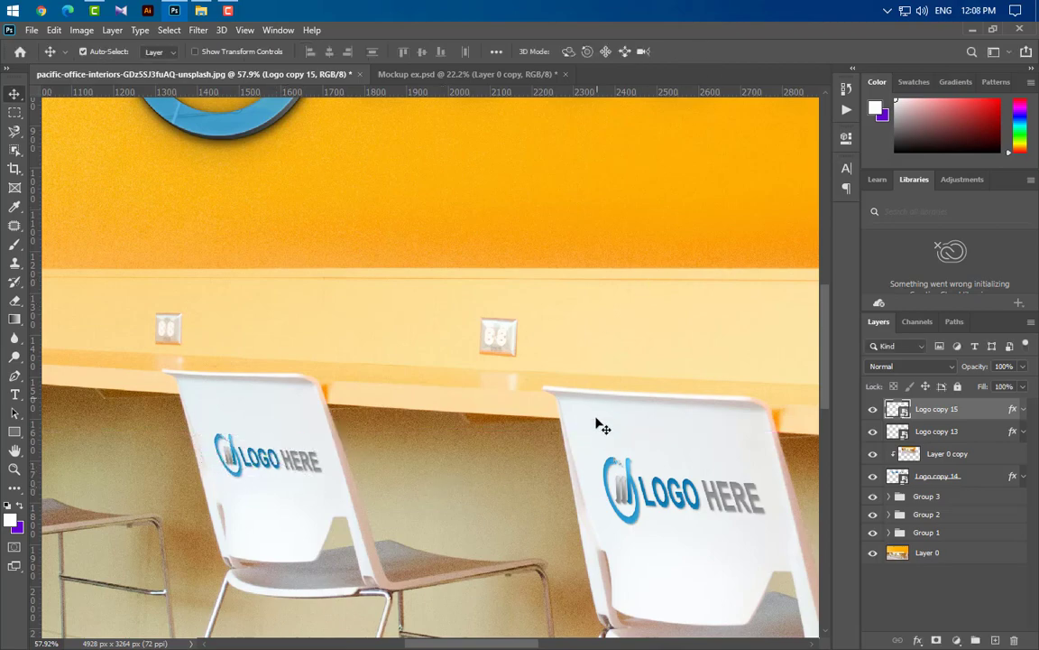
scroll(636, 494, down, 3)
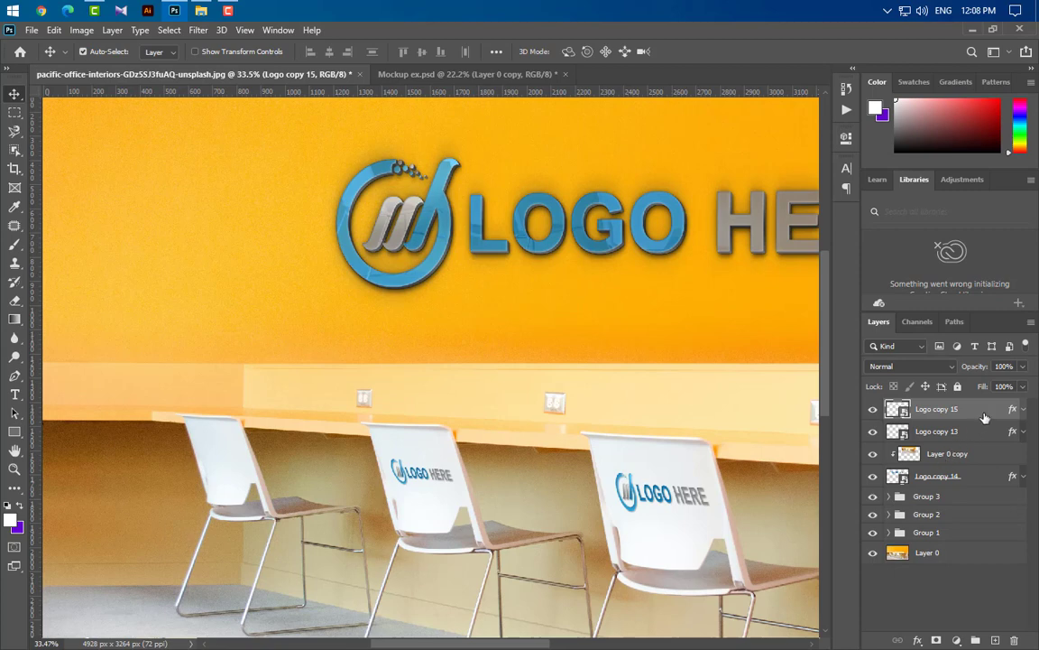
Step: Duplicate the second chair's logo, scale the duplicate to about 7% width and center it on the leftmost chair's backrest
drag(984, 417, 996, 642)
key(ctrl+t)
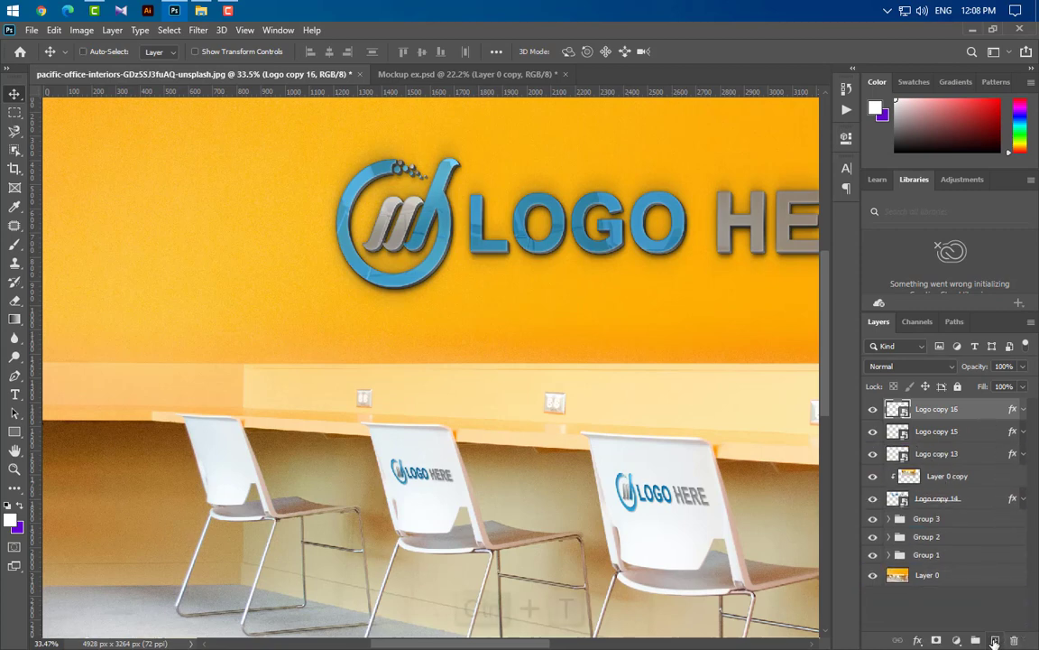
drag(438, 471, 238, 453)
scroll(194, 452, up, 4)
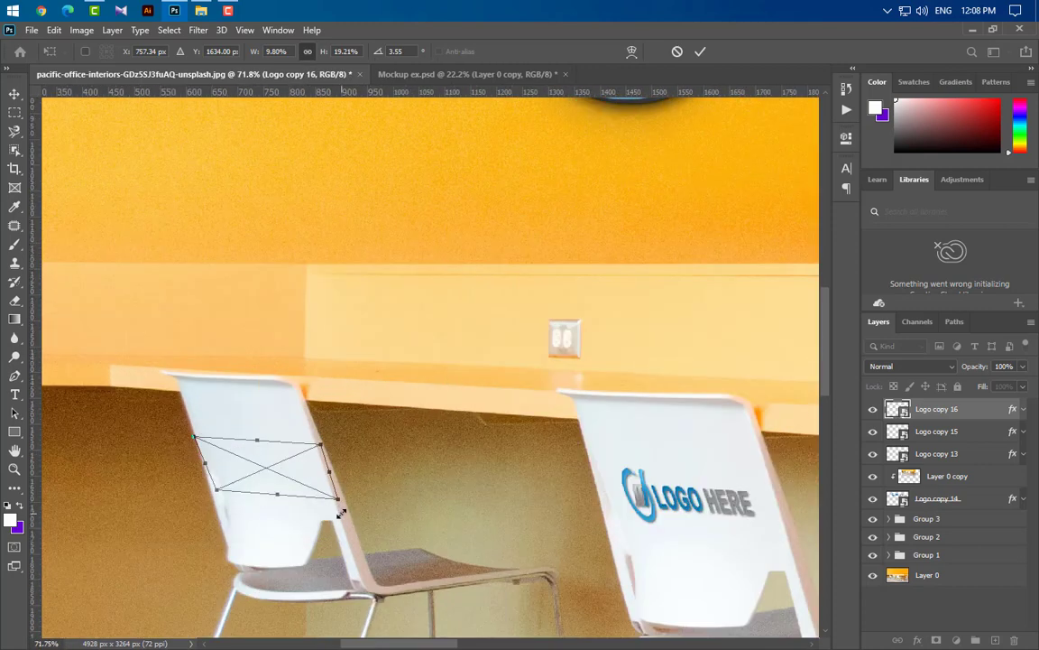
drag(330, 472, 298, 470)
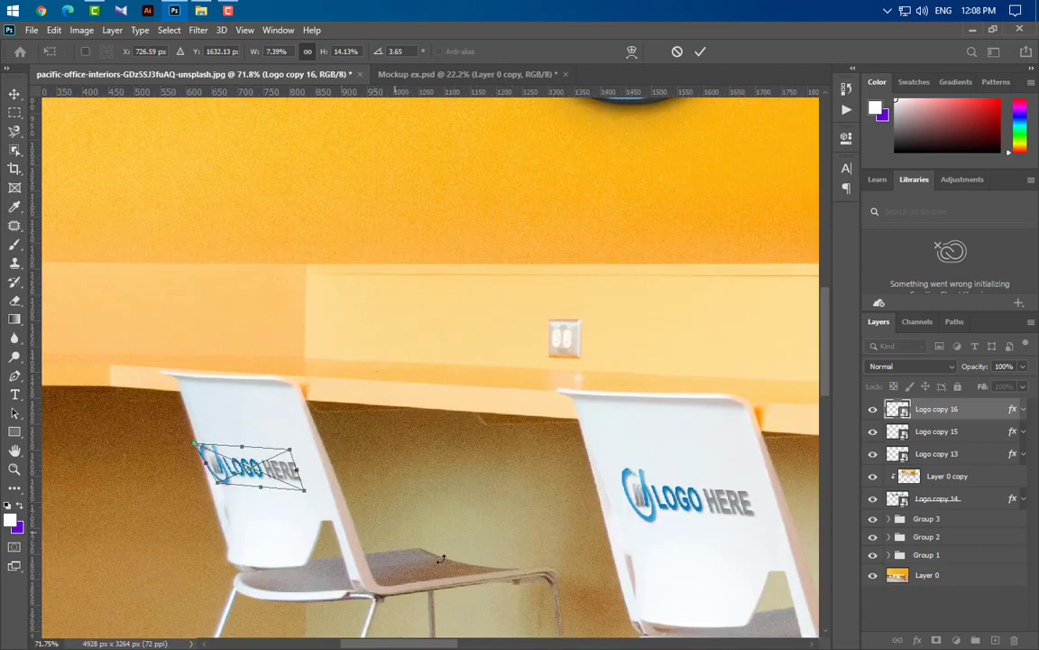
key(Right)
key(Right)
key(Right)
key(Right)
key(Right)
key(Right)
key(Right)
key(Right)
key(Right)
key(Right)
key(Right)
key(Right)
key(Right)
key(Right)
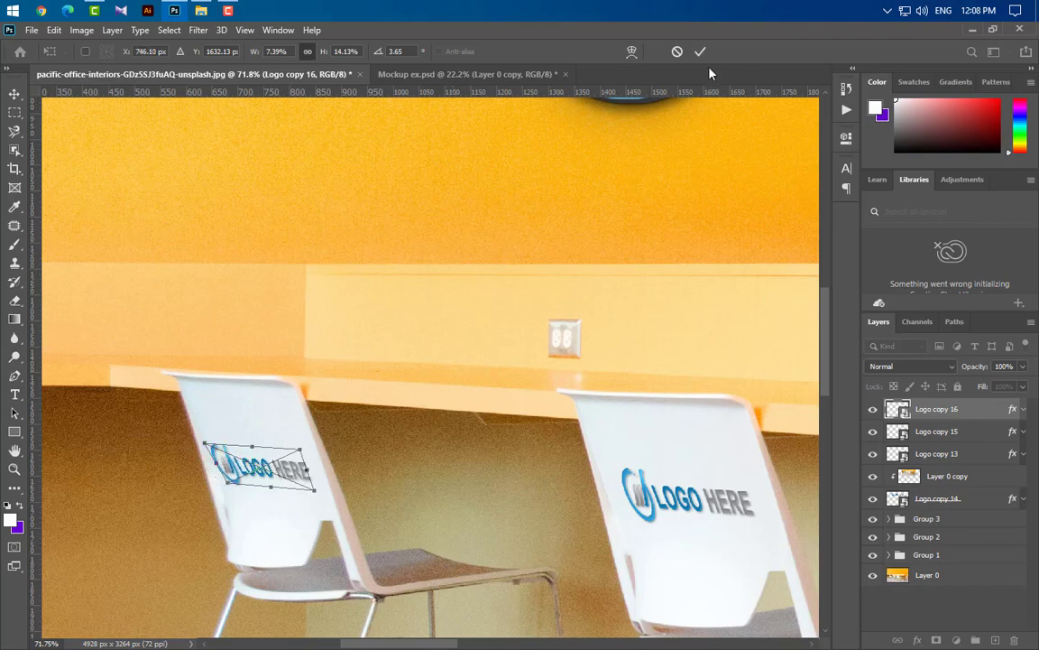
click(701, 53)
scroll(155, 486, down, 8)
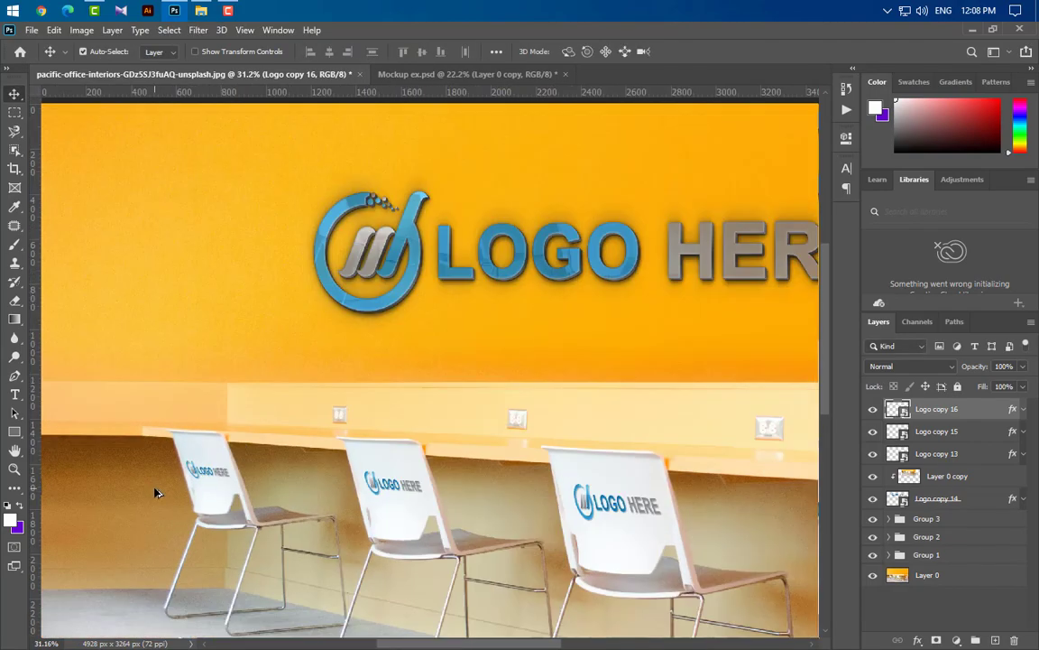
scroll(155, 492, down, 2)
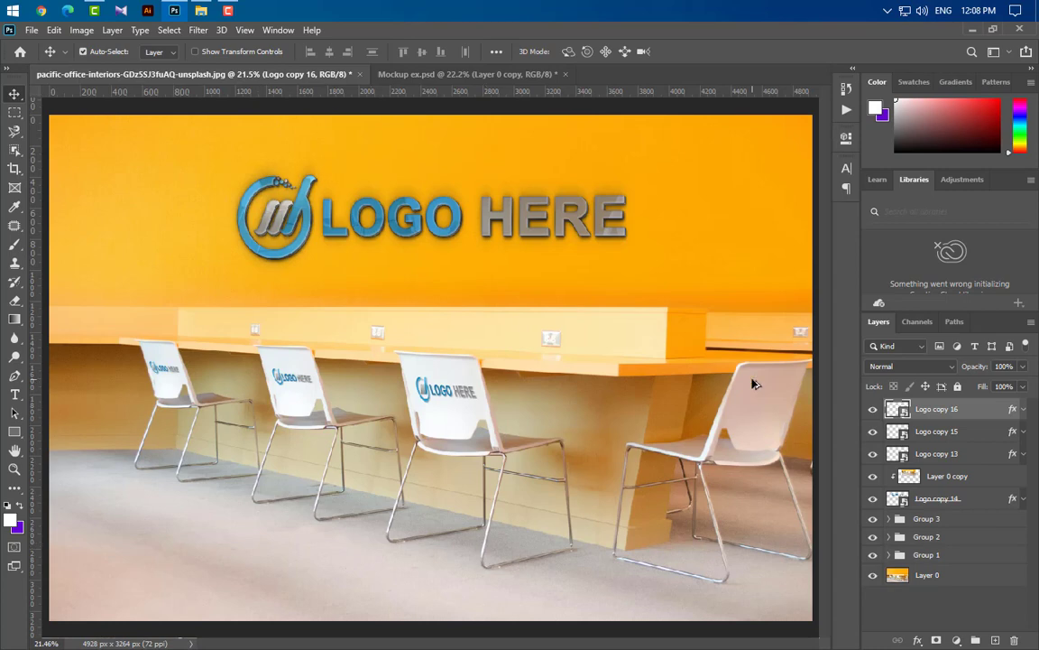
Step: Duplicate Logo copy 13 and move the duplicate onto the rightmost chair's backrest
scroll(754, 383, up, 1)
drag(978, 460, 995, 640)
key(ctrl+t)
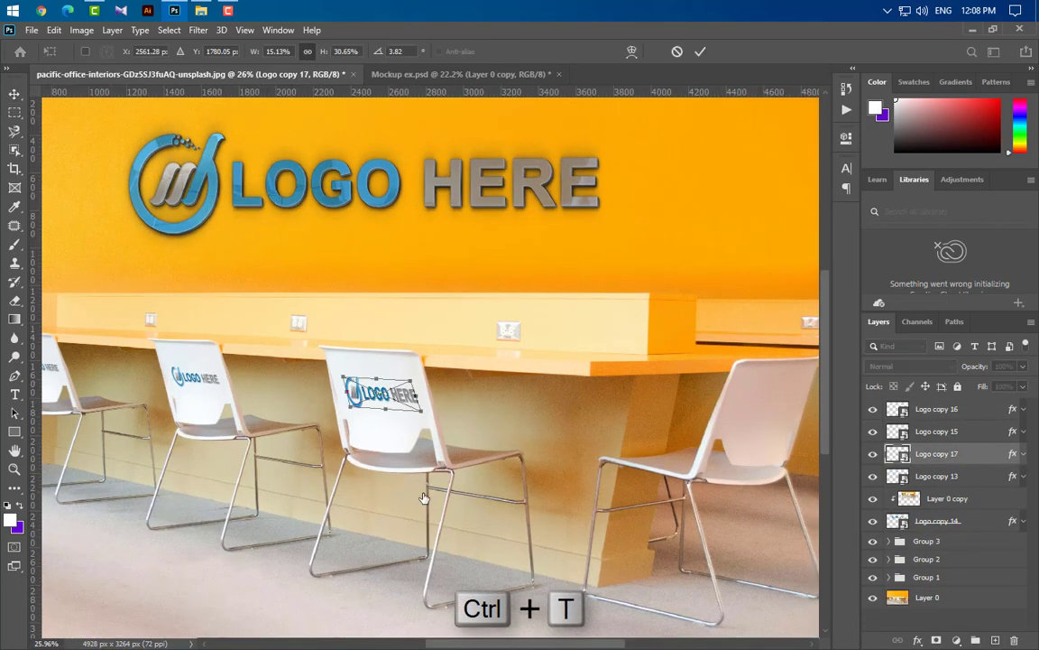
drag(399, 394, 795, 393)
scroll(797, 394, up, 4)
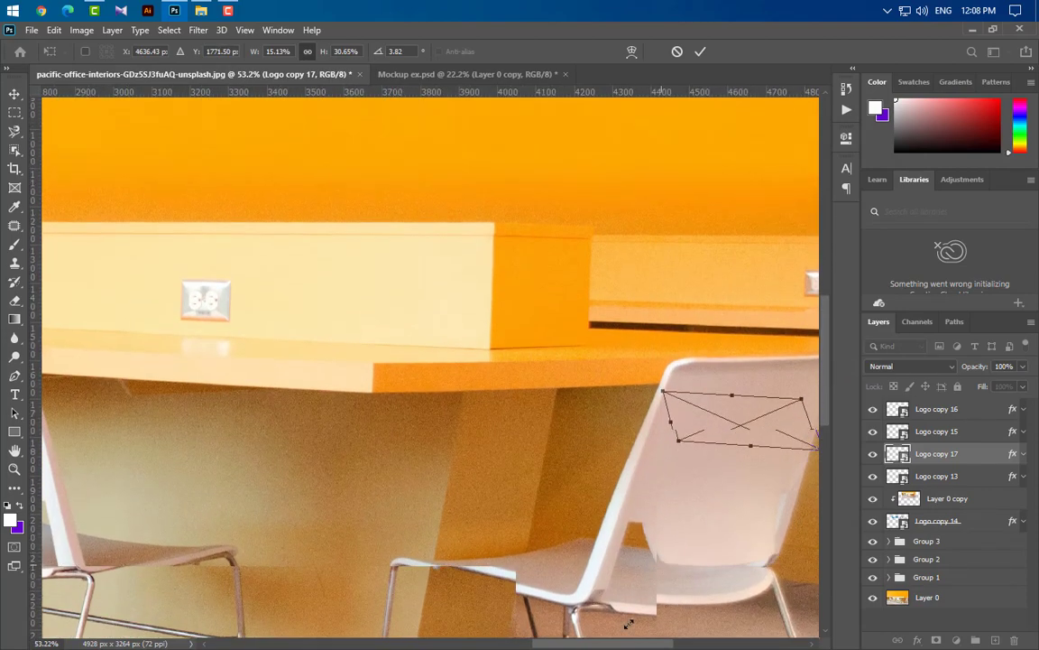
drag(622, 643, 682, 646)
Step: Distort the rightmost chair's logo so its four corners follow the oppositely slanted backrest
right_click(534, 425)
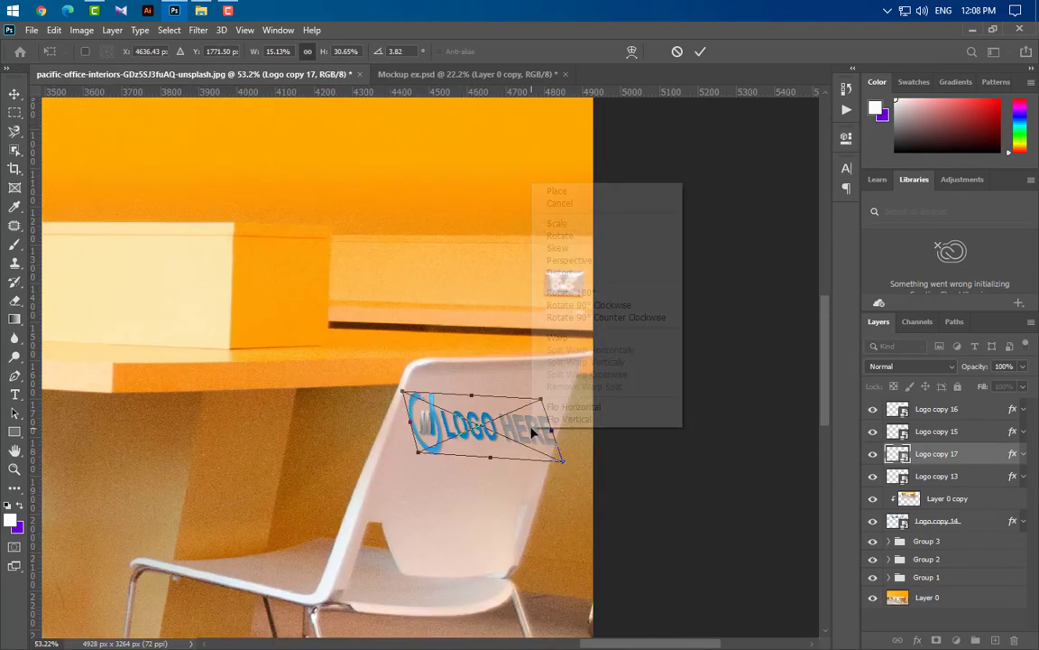
click(559, 272)
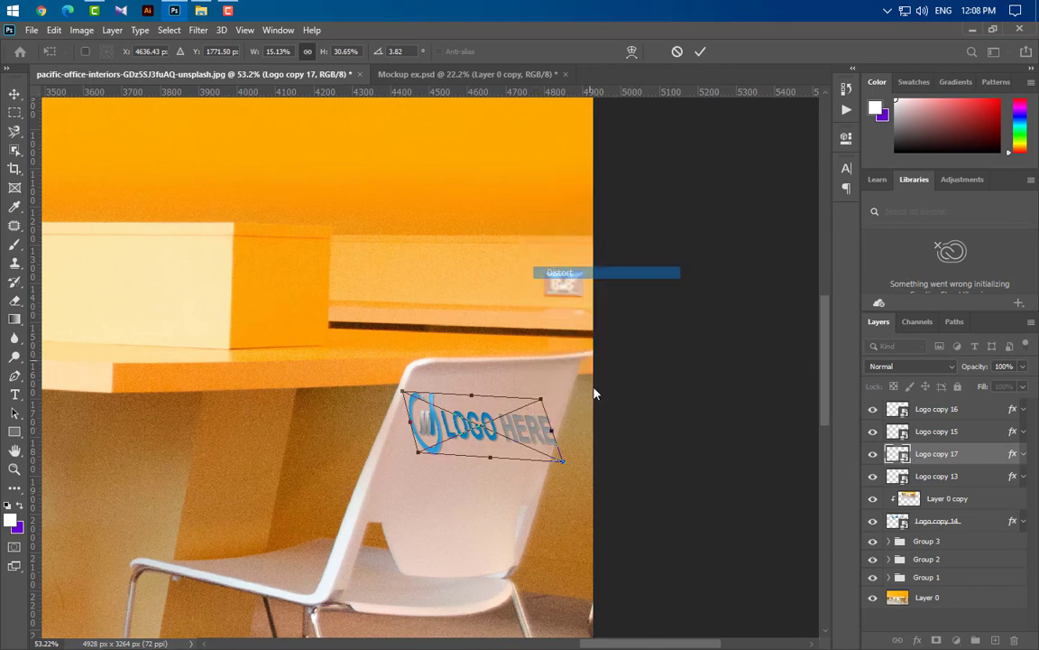
scroll(594, 390, up, 3)
drag(495, 407, 561, 350)
drag(563, 347, 563, 350)
drag(537, 523, 526, 471)
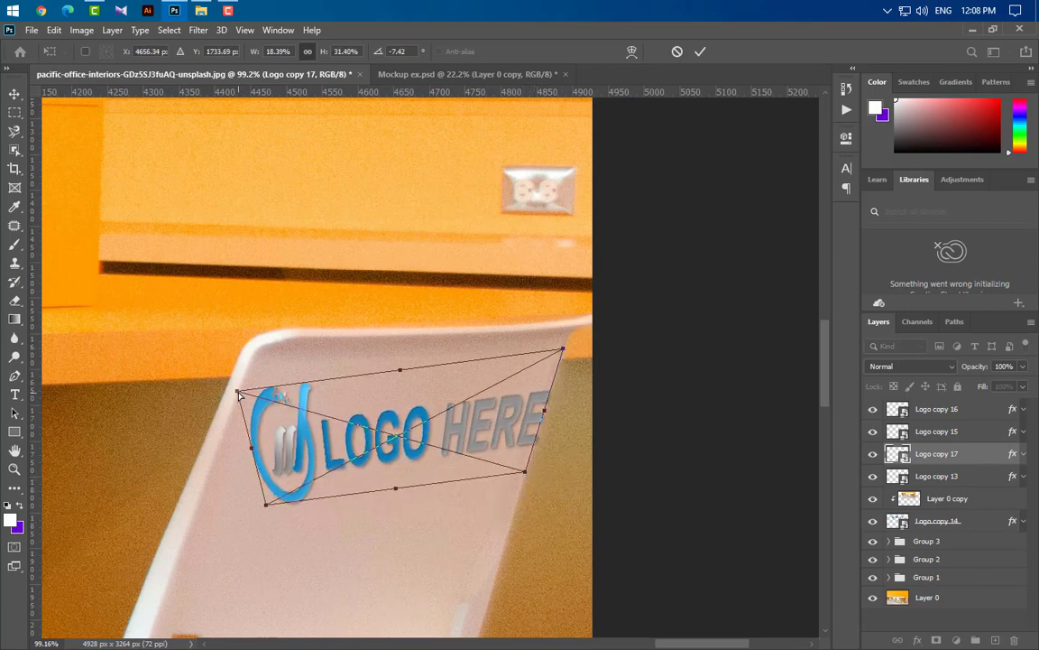
drag(236, 390, 235, 369)
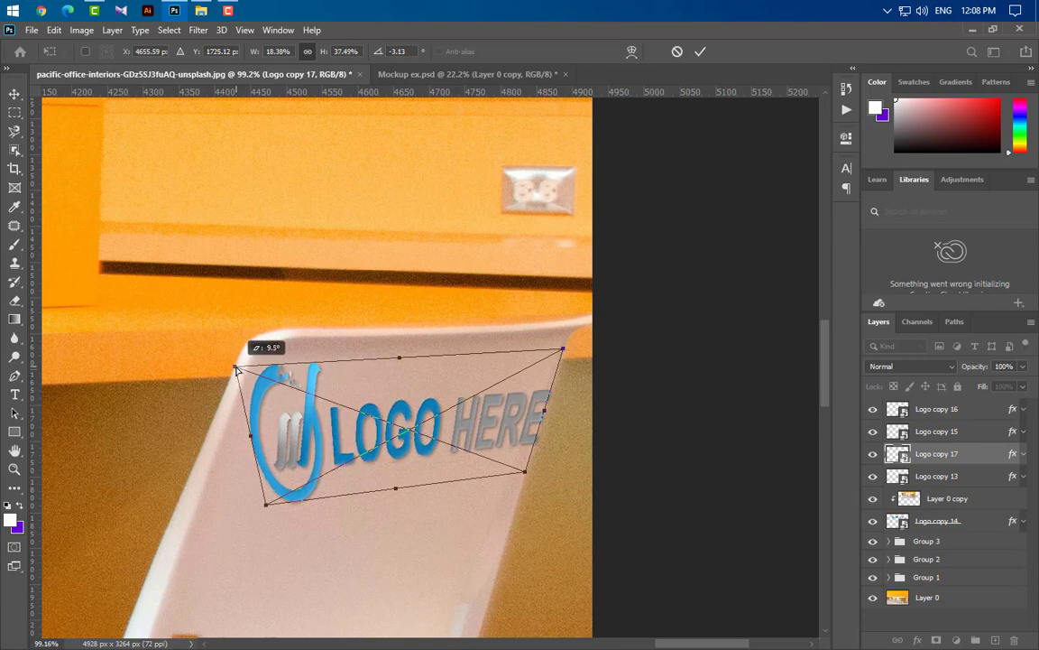
drag(265, 502, 185, 490)
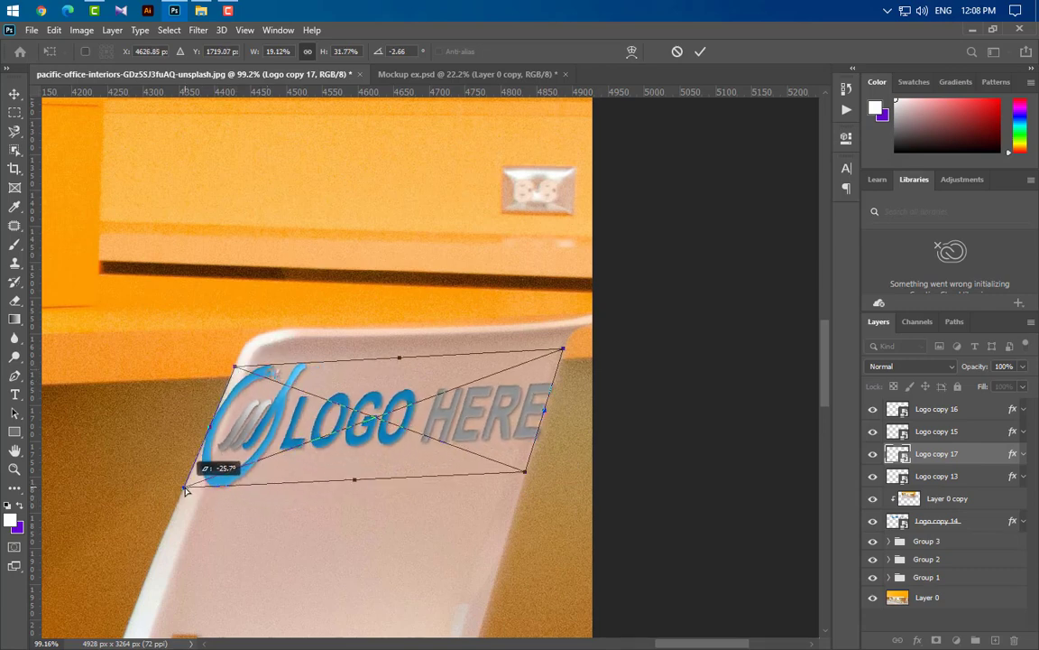
click(700, 52)
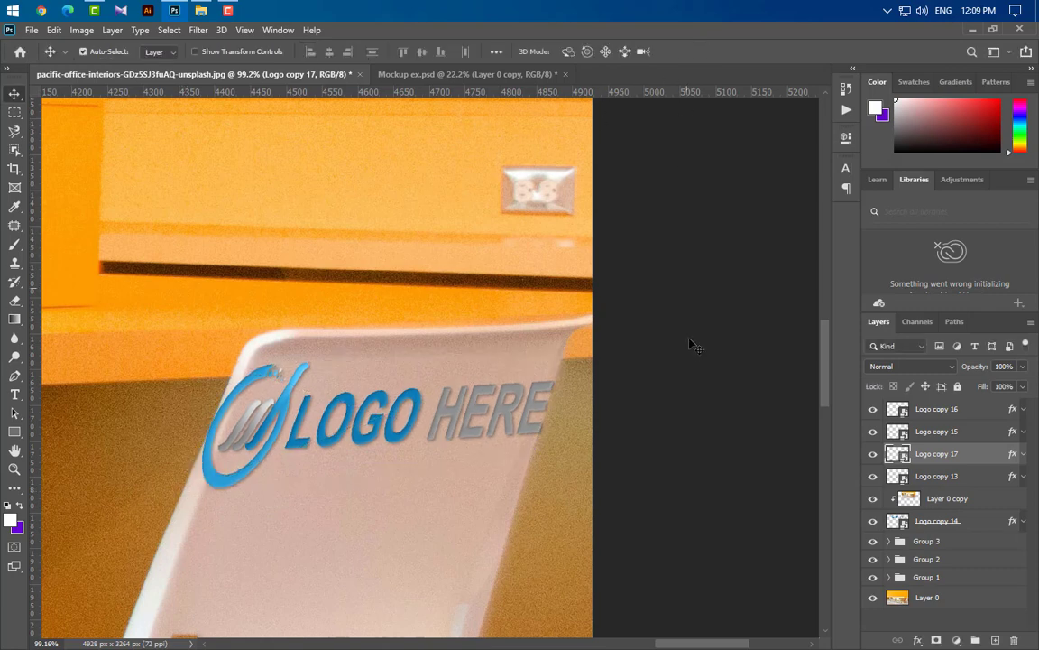
Step: Scale the rightmost chair's logo to about 15% width and position it lower, in the middle of the backrest
key(ctrl+t)
drag(552, 408, 440, 526)
scroll(515, 544, down, 3)
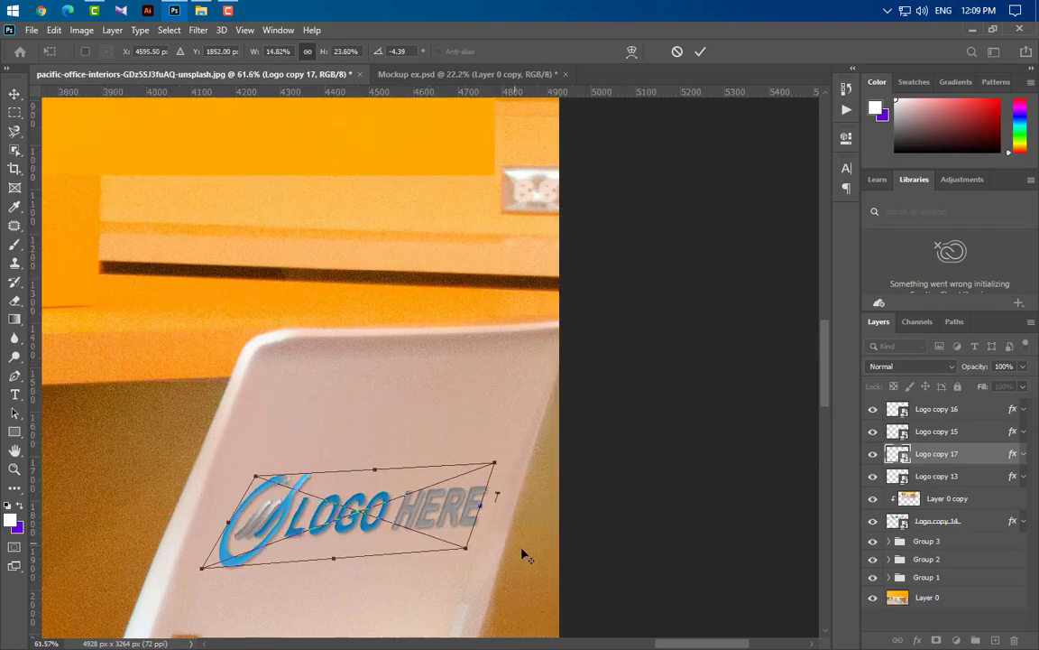
scroll(524, 555, down, 5)
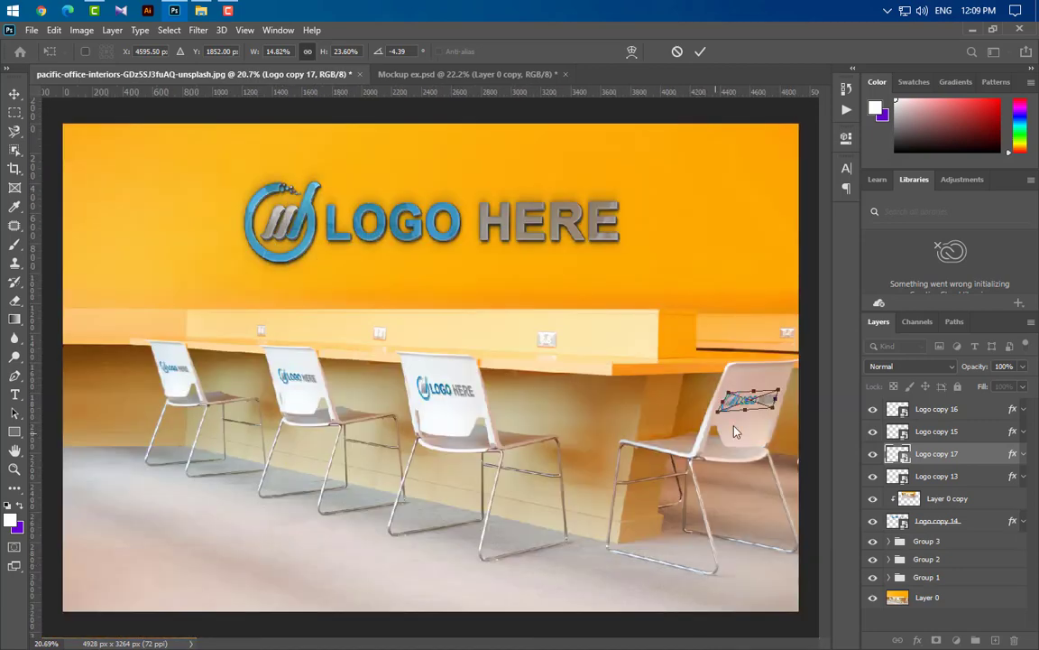
click(700, 53)
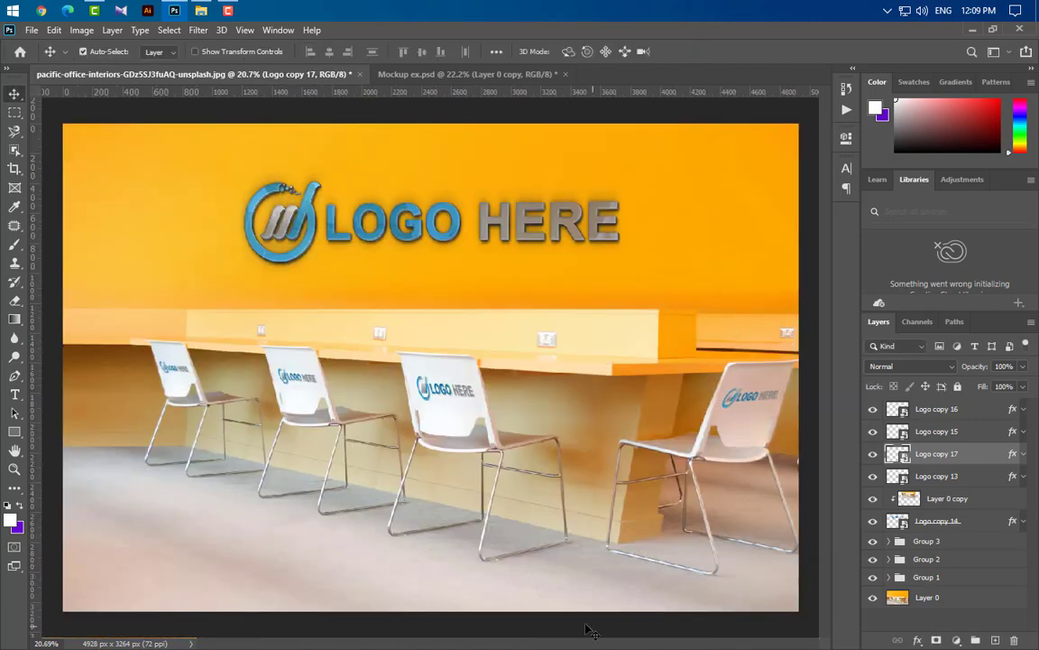
Step: Duplicate Logo copy 14 and clip Layer 0 copy to the duplicate with a clipping mask
scroll(535, 633, down, 2)
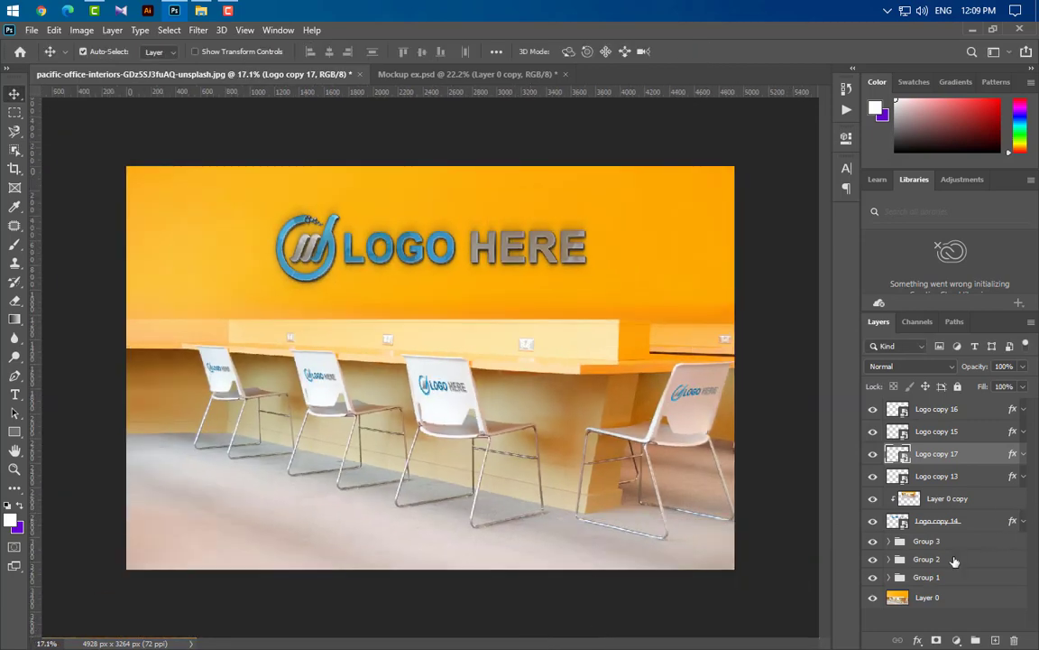
drag(992, 526, 995, 640)
click(984, 501)
right_click(983, 501)
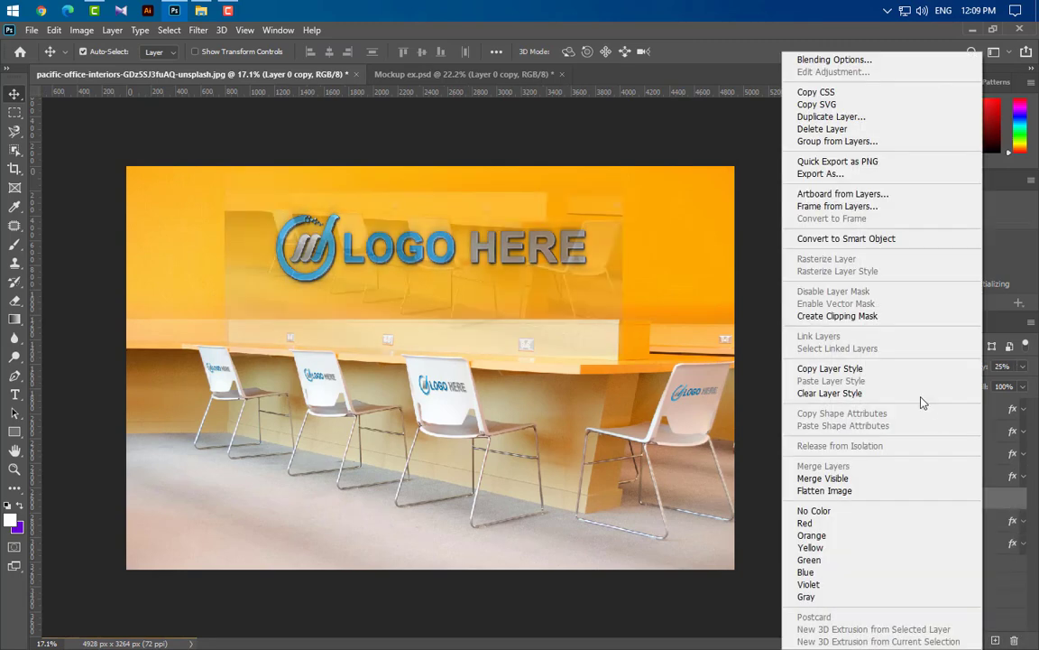
click(860, 313)
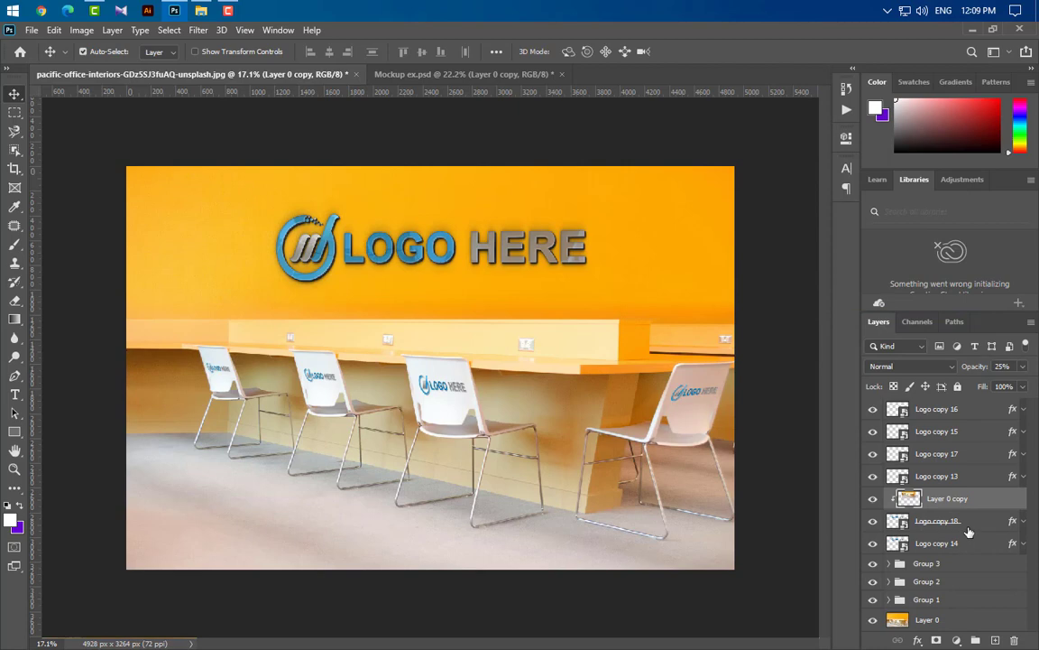
Step: Move Logo copy 14 to the top of the layer stack and group Layer 0 copy with its clipping base Logo copy 18
drag(971, 545, 970, 401)
click(967, 529)
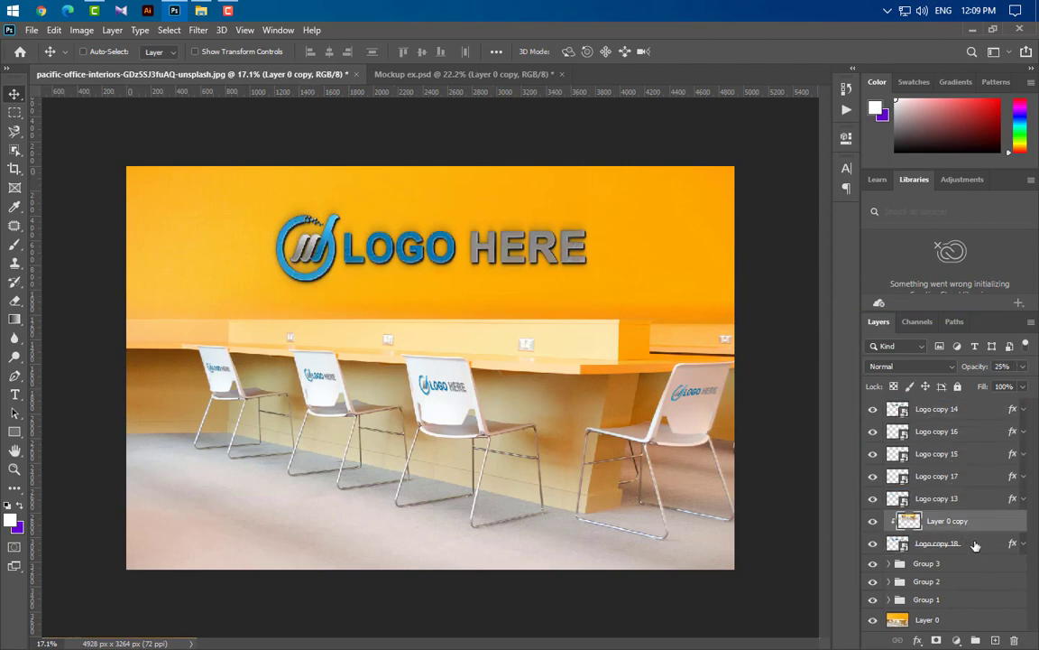
shift+click(974, 544)
key(ctrl+g)
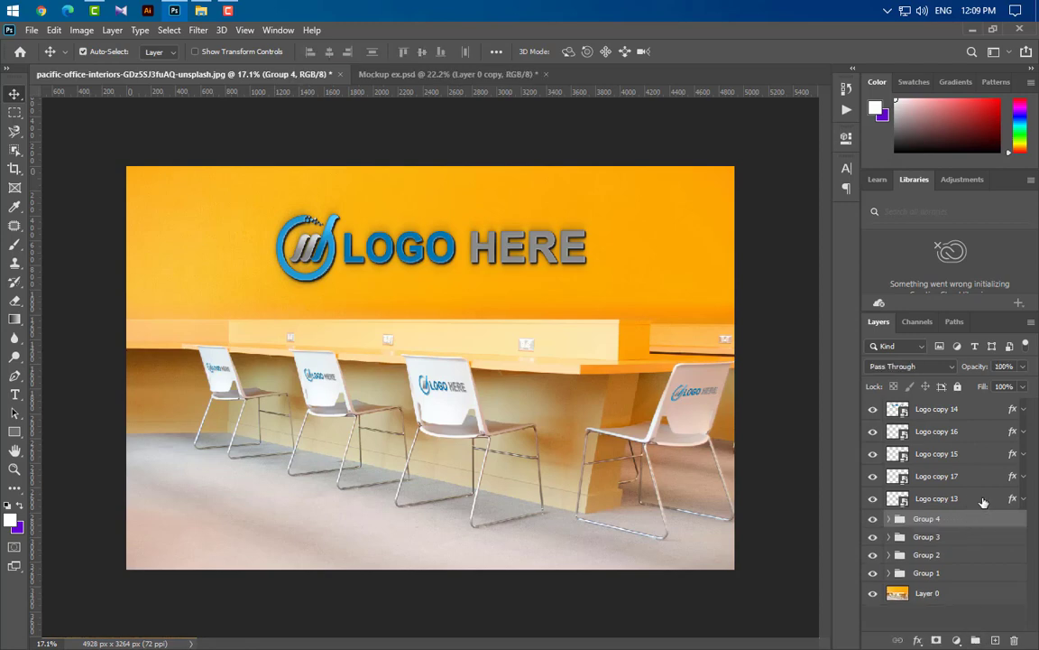
Step: Group the four chair logo layers, Logo copy 13, 15, 16 and 17
click(983, 500)
ctrl+click(976, 478)
ctrl+click(976, 457)
ctrl+click(976, 439)
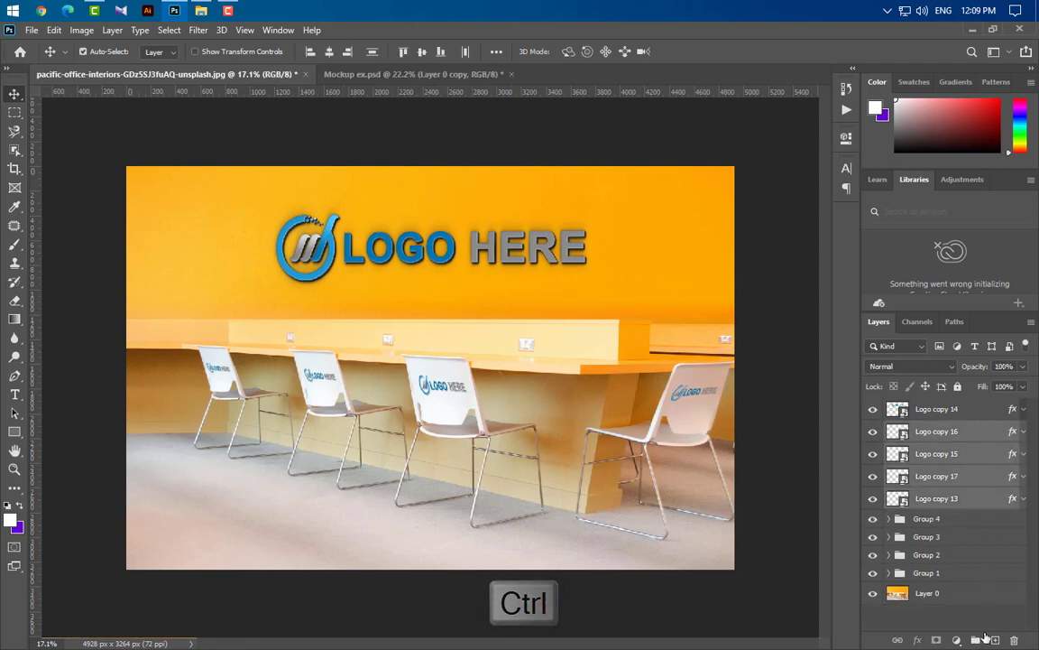
key(ctrl+g)
Step: Set the fill of Logo copy 14 to 0%
click(1022, 409)
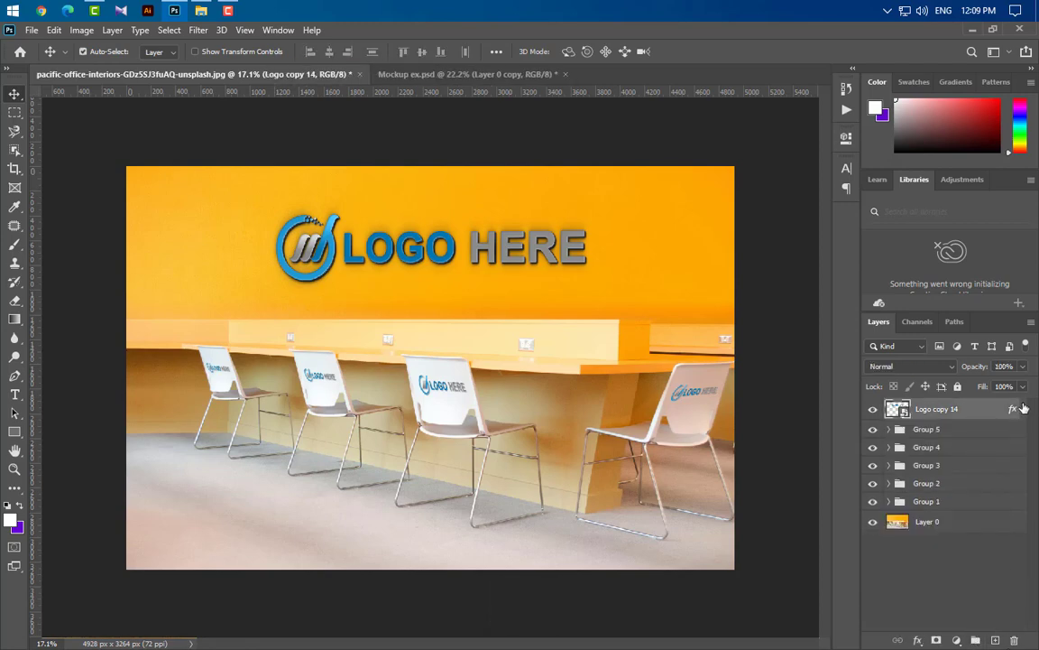
click(1023, 388)
drag(1023, 409, 957, 403)
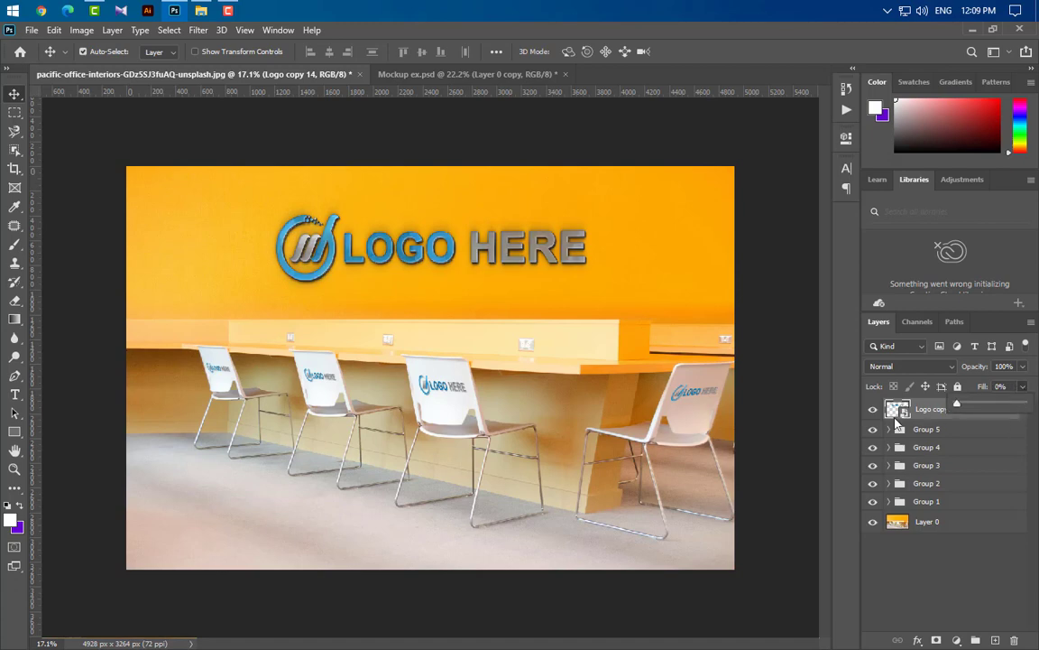
scroll(442, 346, up, 1)
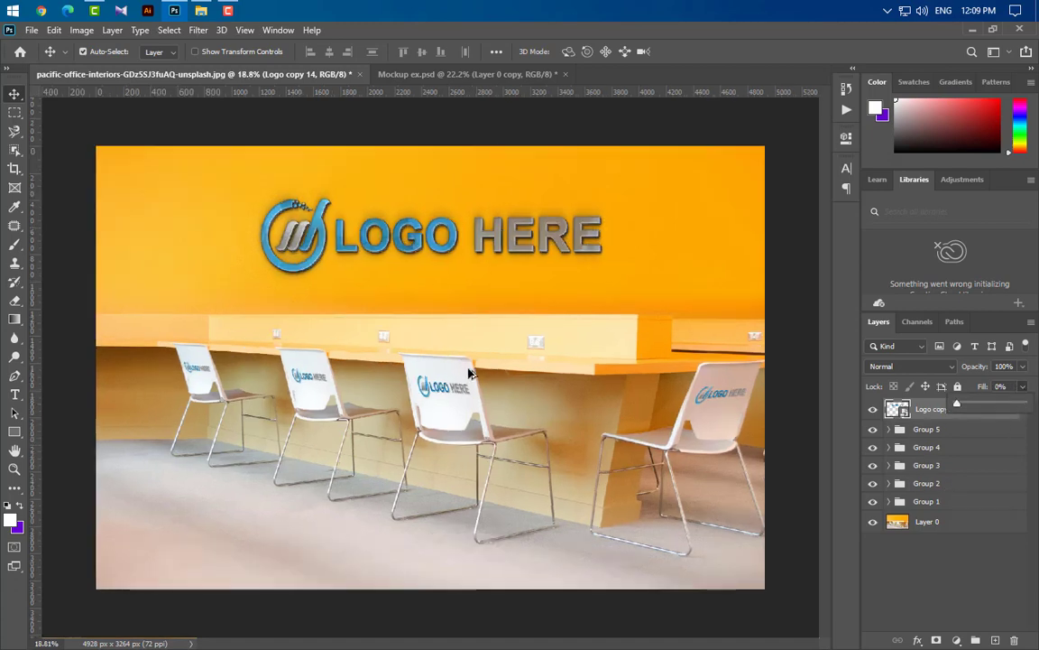
scroll(442, 346, up, 1)
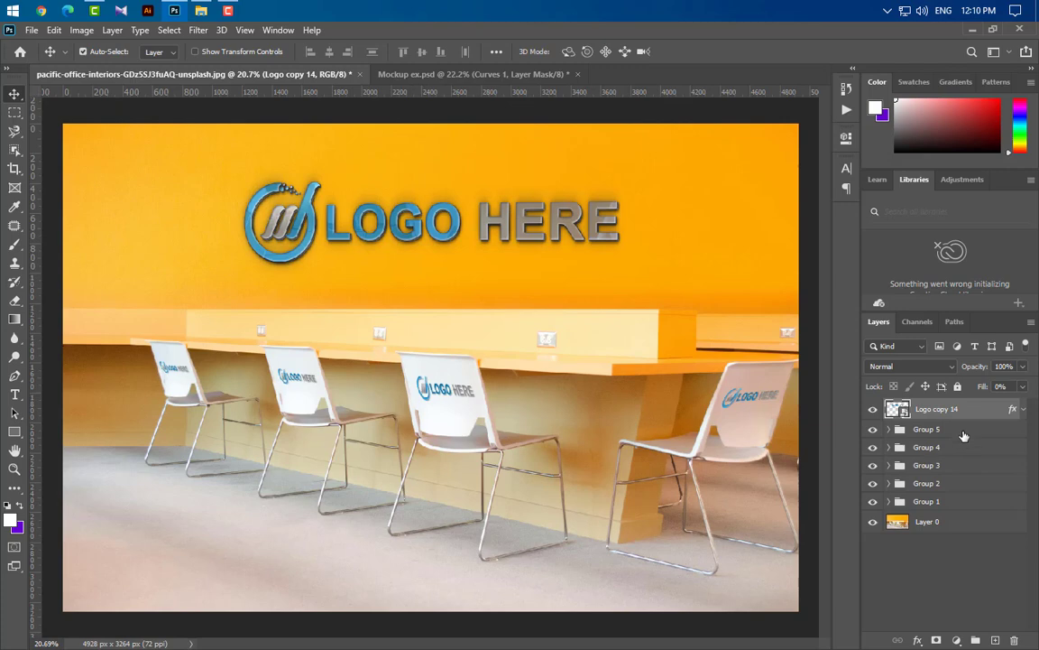
Step: Add a Levels adjustment layer above Group 5 with the midtone value at 0.86
click(963, 434)
click(957, 640)
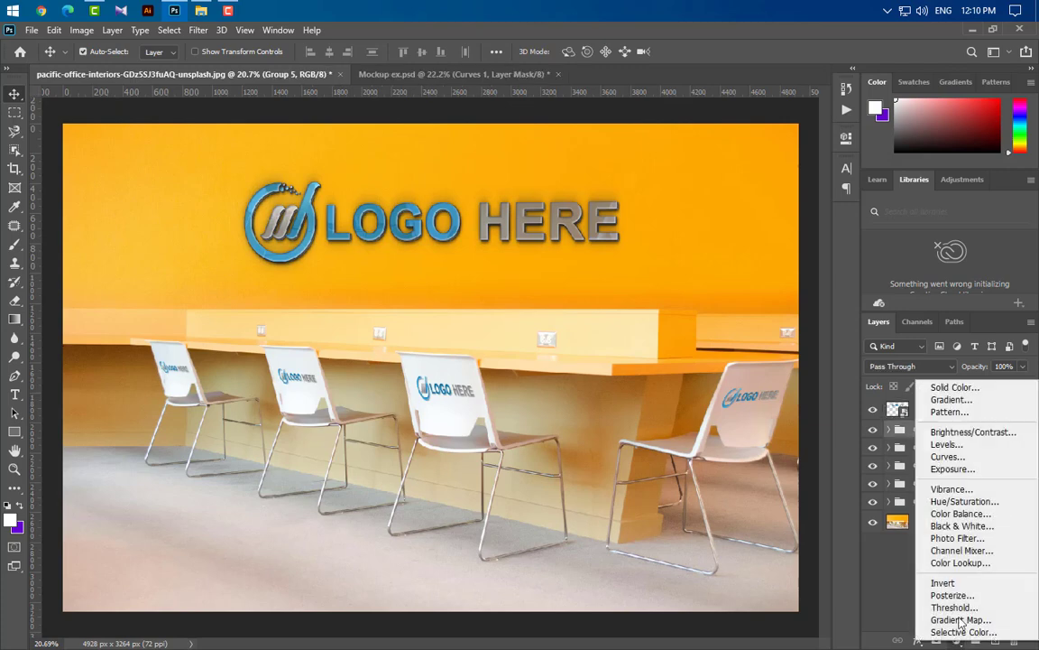
click(984, 448)
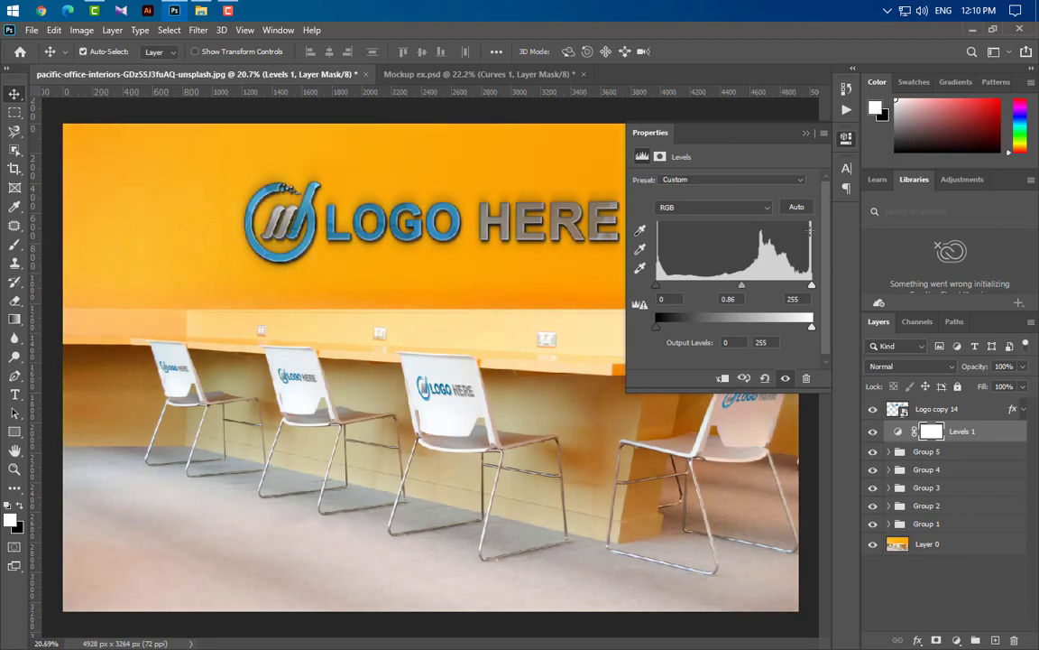
click(805, 135)
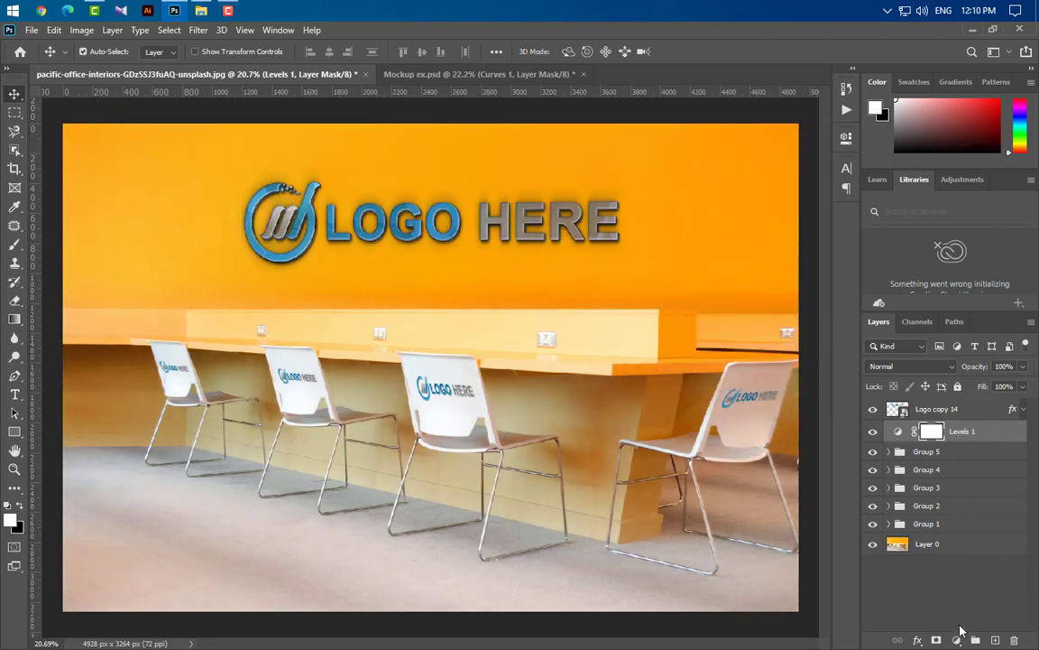
Step: Add a Curves adjustment layer above Levels 1 and shift the black point slightly inward in the RGB, Red and Green channels
click(957, 640)
click(949, 456)
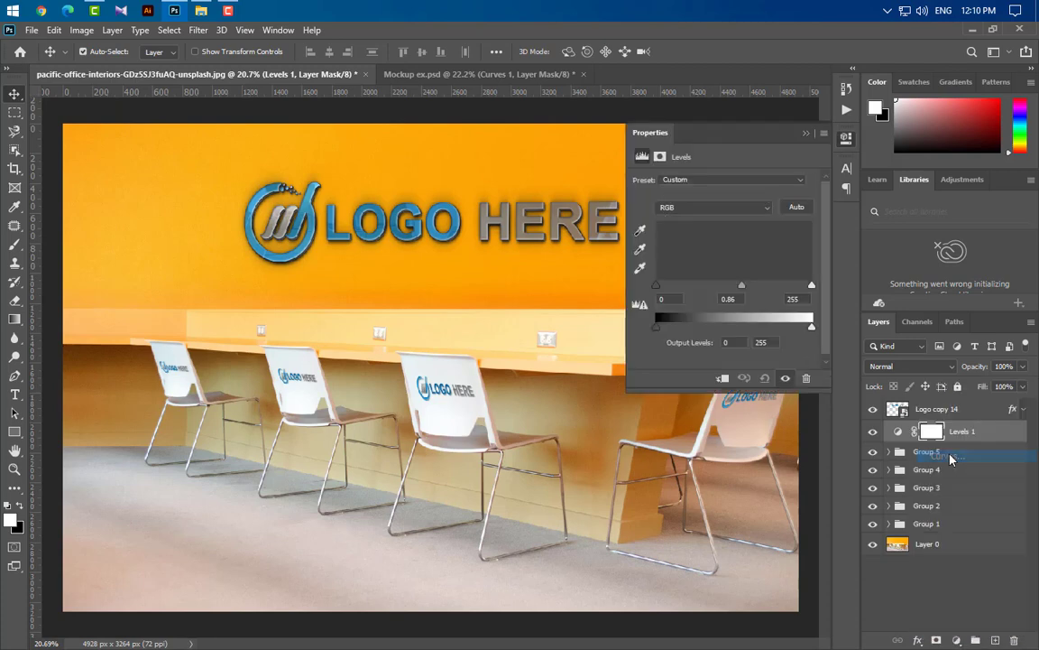
drag(667, 365, 670, 366)
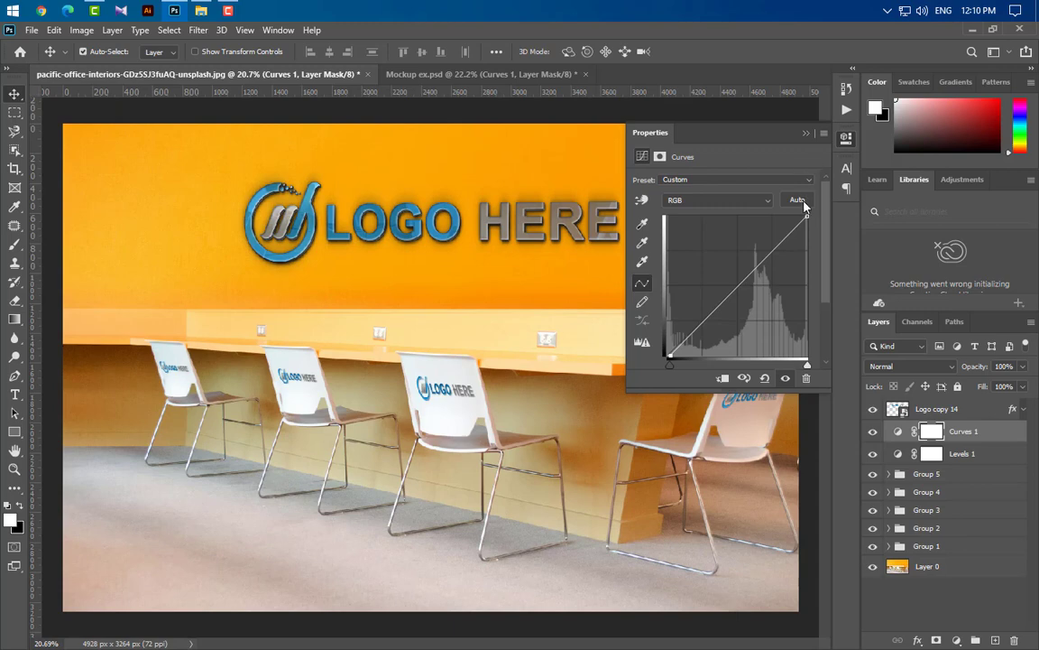
click(717, 200)
click(695, 216)
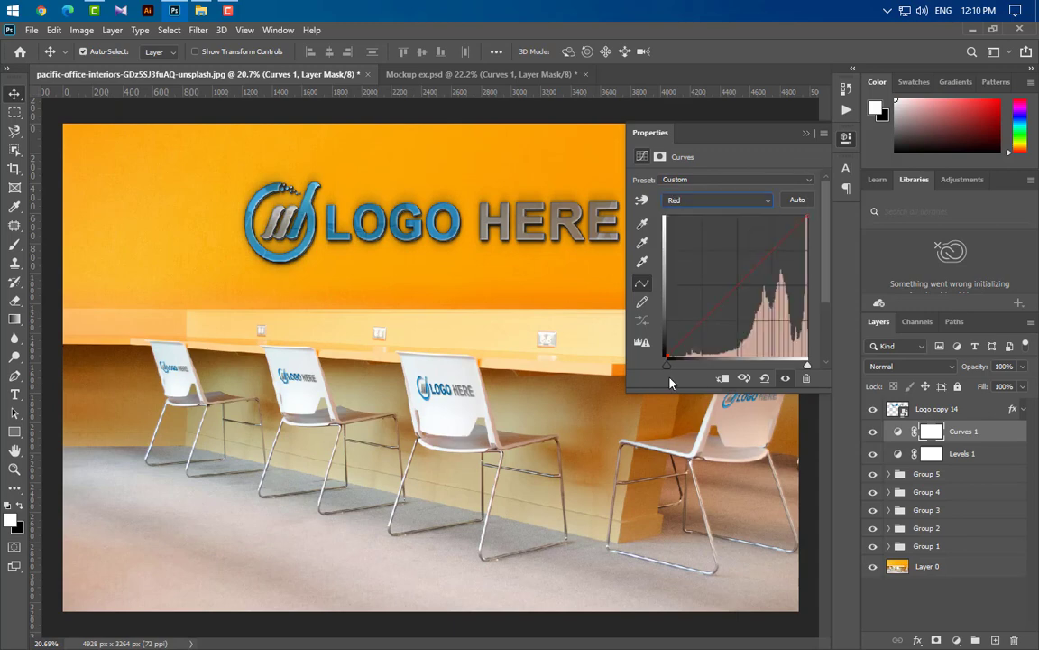
drag(666, 368, 673, 368)
click(746, 202)
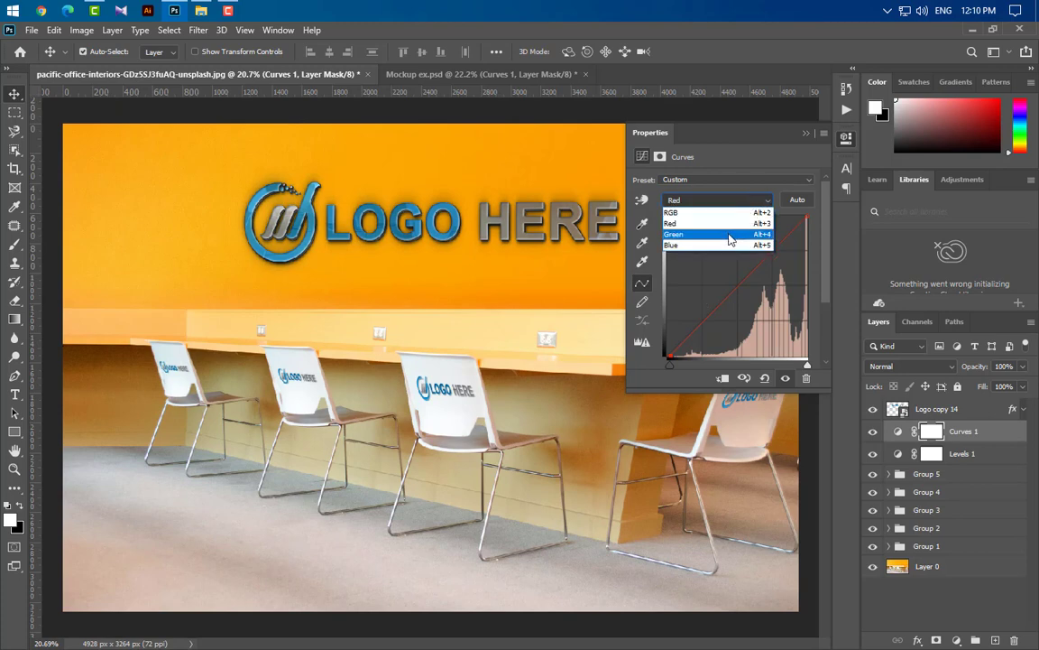
click(728, 230)
drag(672, 368, 649, 370)
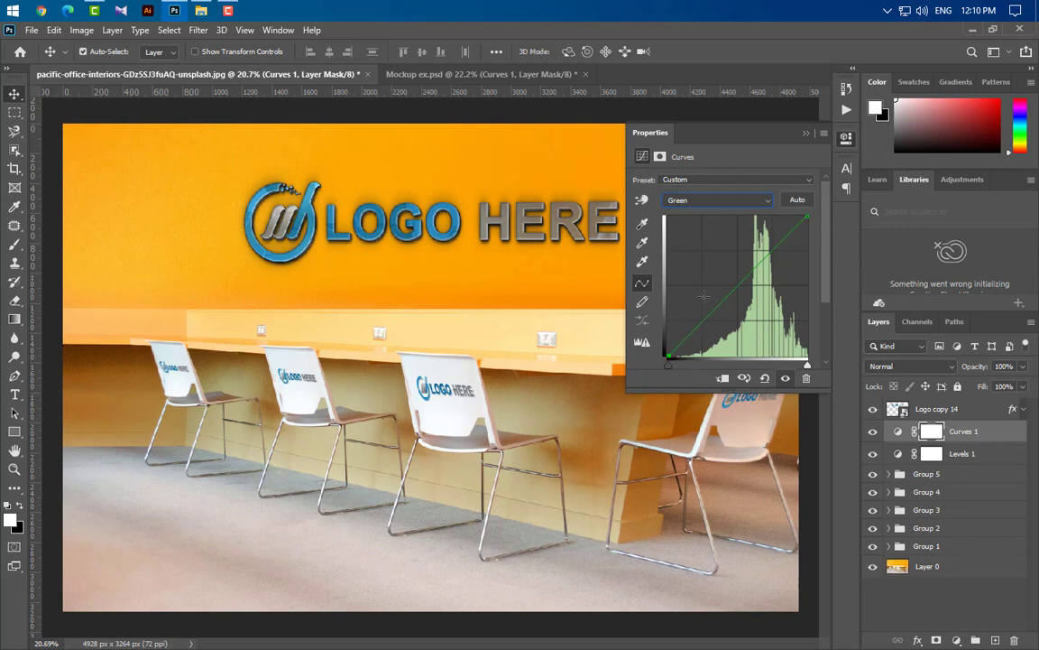
click(807, 133)
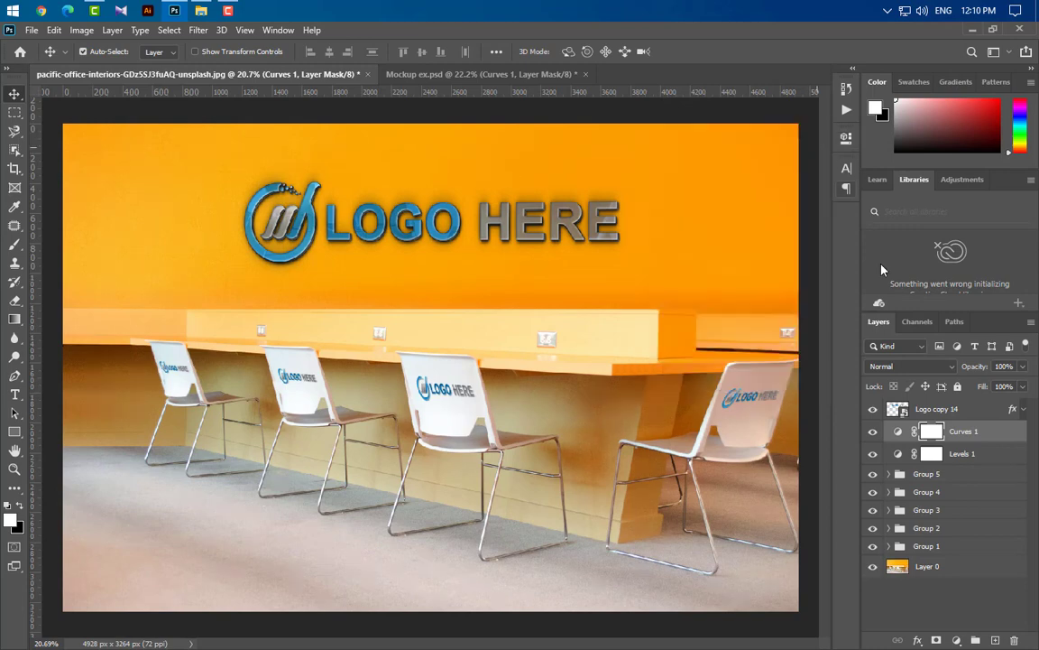
Step: Add a Gradient Map adjustment layer above Curves 1 with 50% opacity and the Overlay blend mode
click(956, 641)
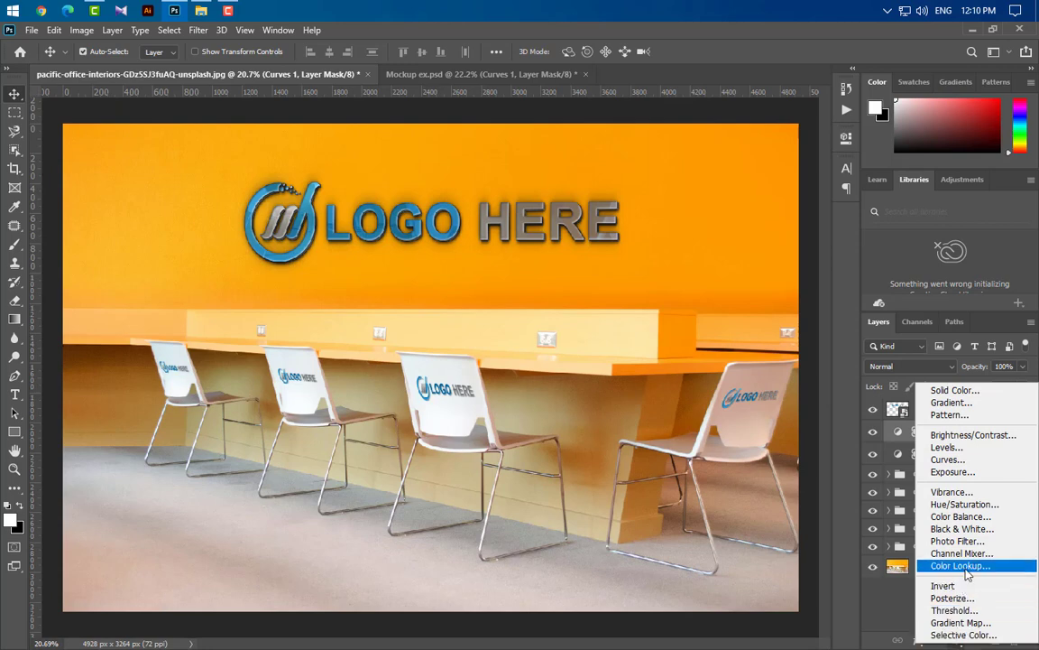
click(962, 622)
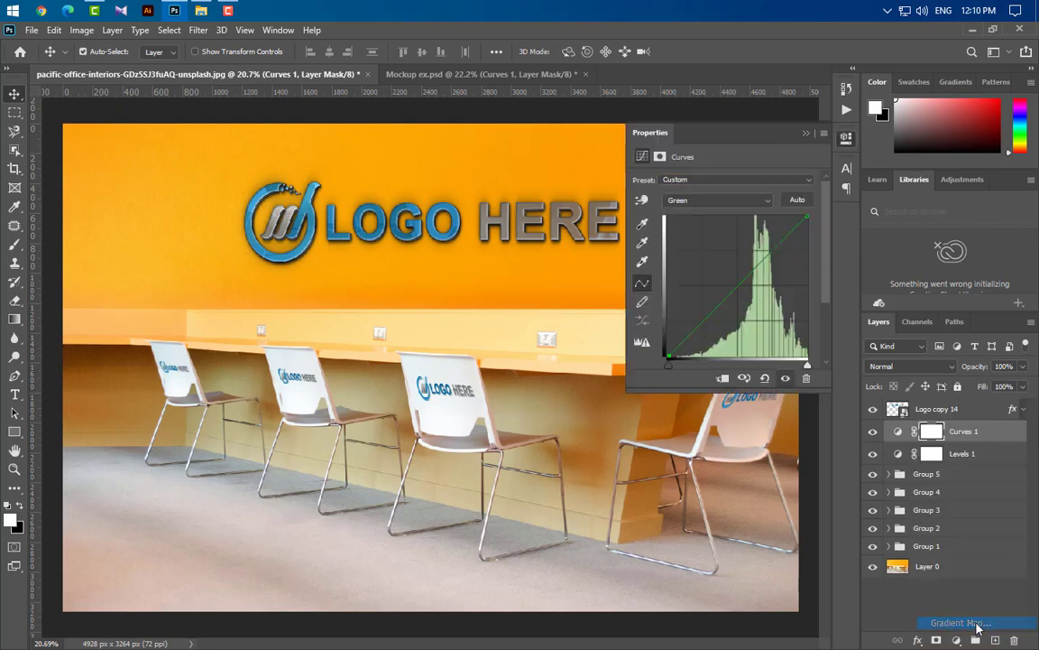
click(805, 135)
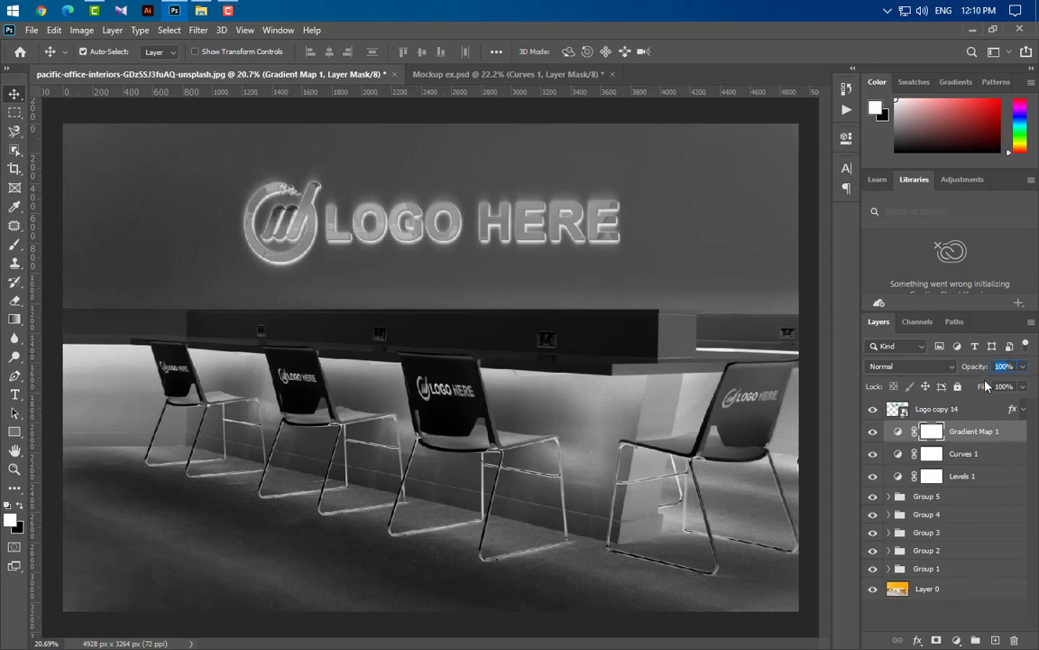
text(50)
click(937, 369)
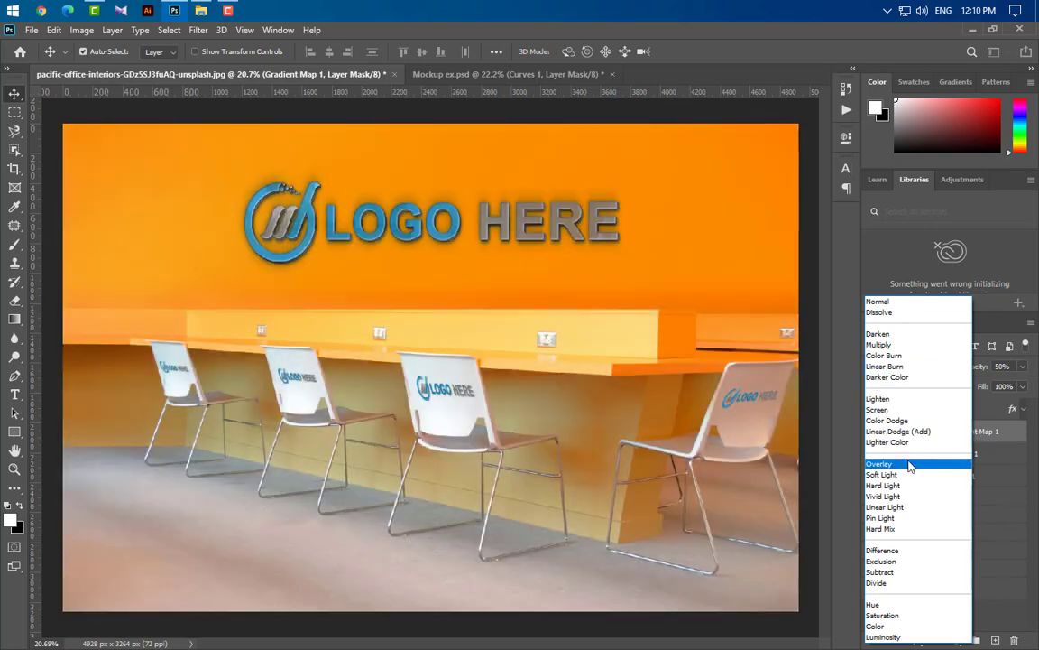
click(910, 466)
Step: Group the Gradient Map, Curves and Levels adjustment layers
ctrl+click(997, 459)
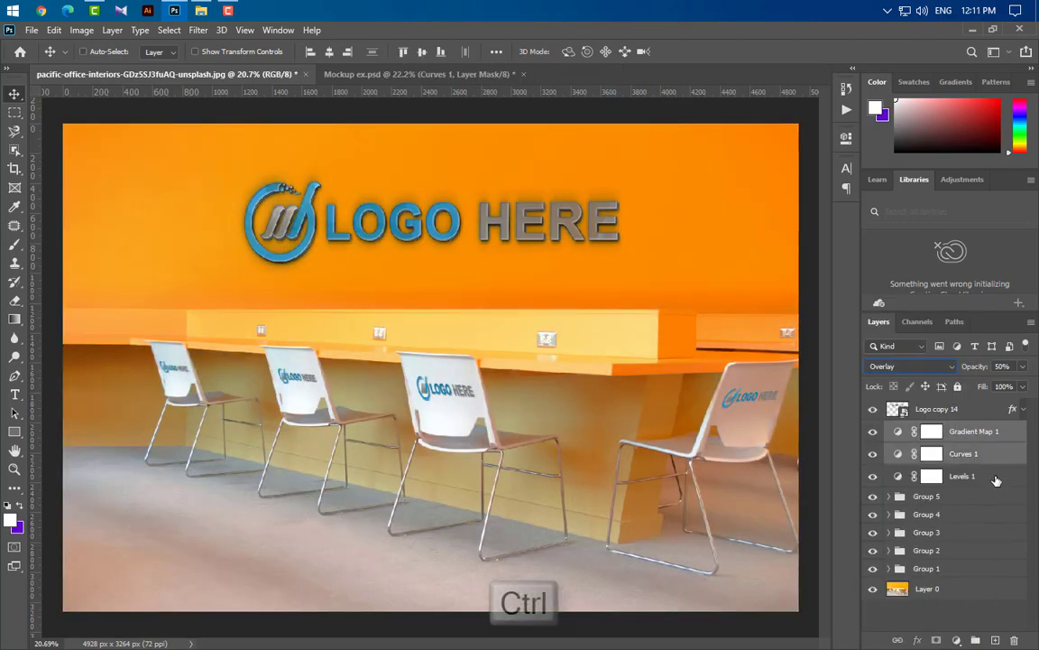
ctrl+click(998, 478)
key(ctrl+g)
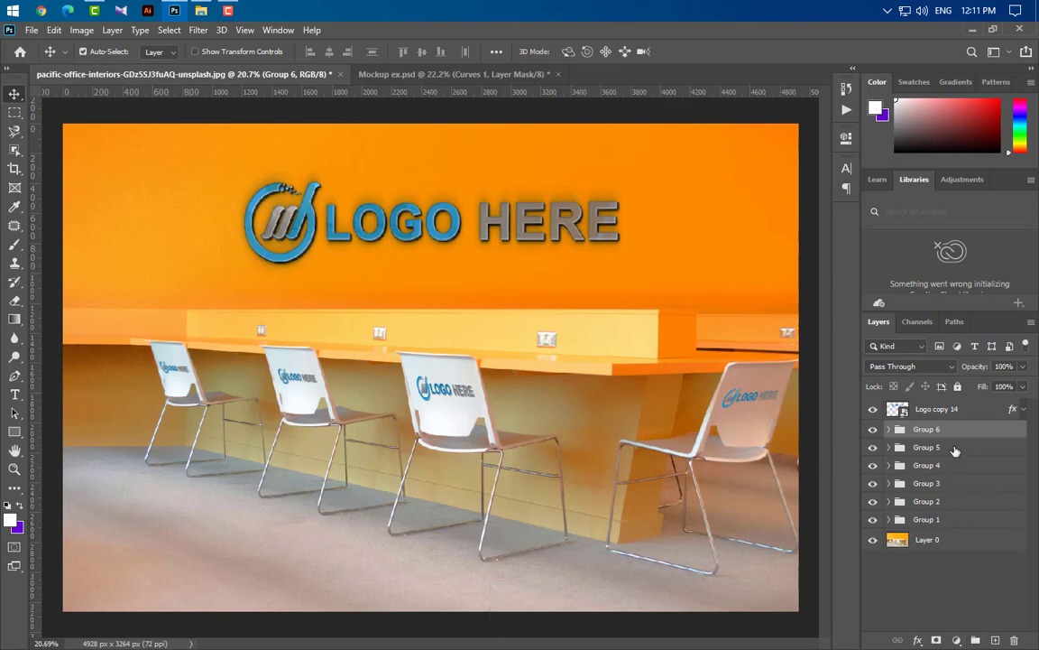
Step: Rename the Logo copy 14 layer as Your Logo
click(970, 416)
double_click(938, 411)
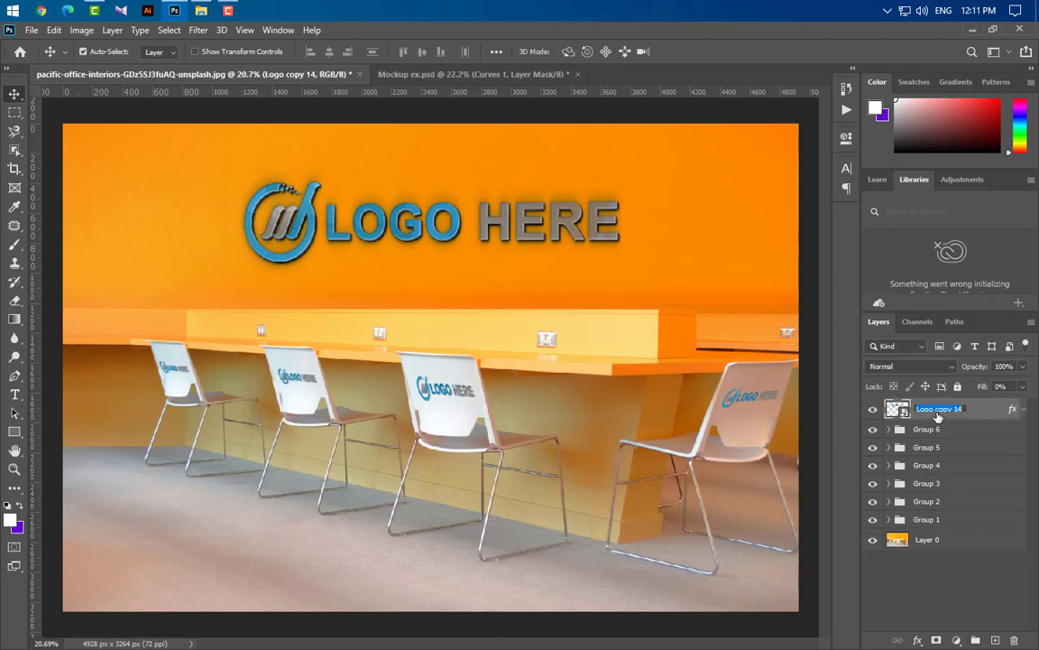
text(Your Logo)
key(Return)
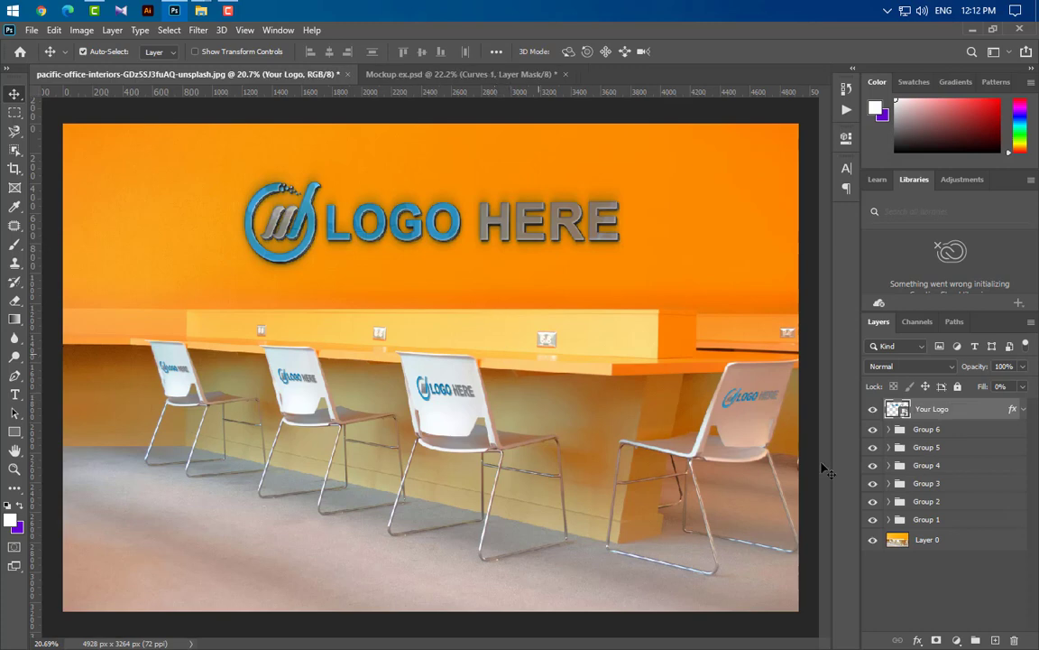
Step: Open Your Logo's smart object contents, place logo-GraphicsFamily B scaled to 77.16%, and hide the original Logo layer
double_click(896, 409)
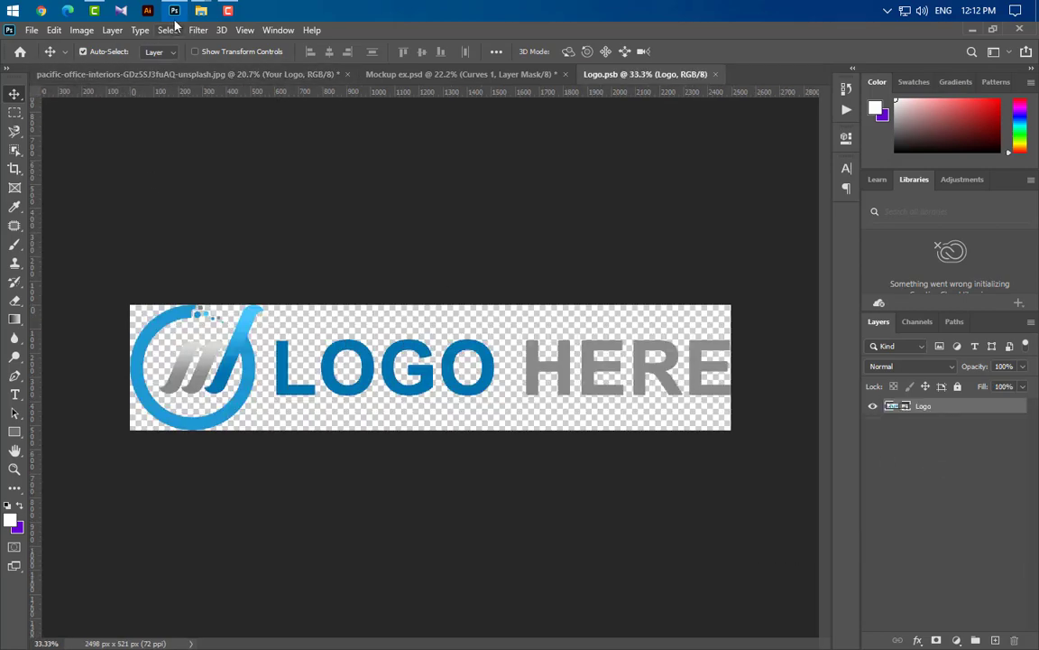
click(201, 10)
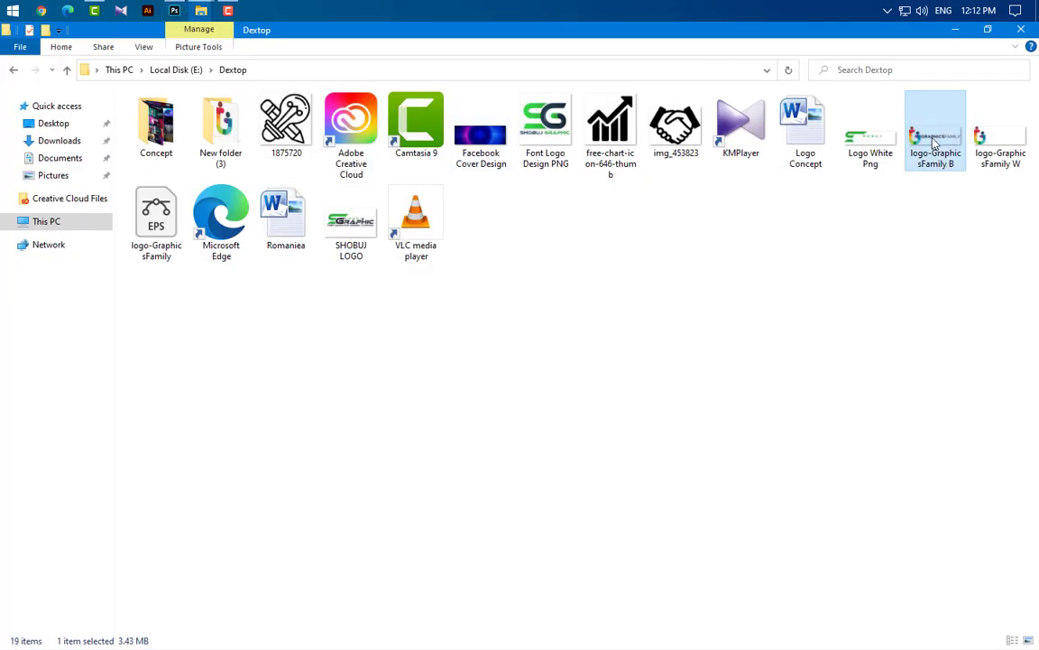
drag(935, 142, 486, 411)
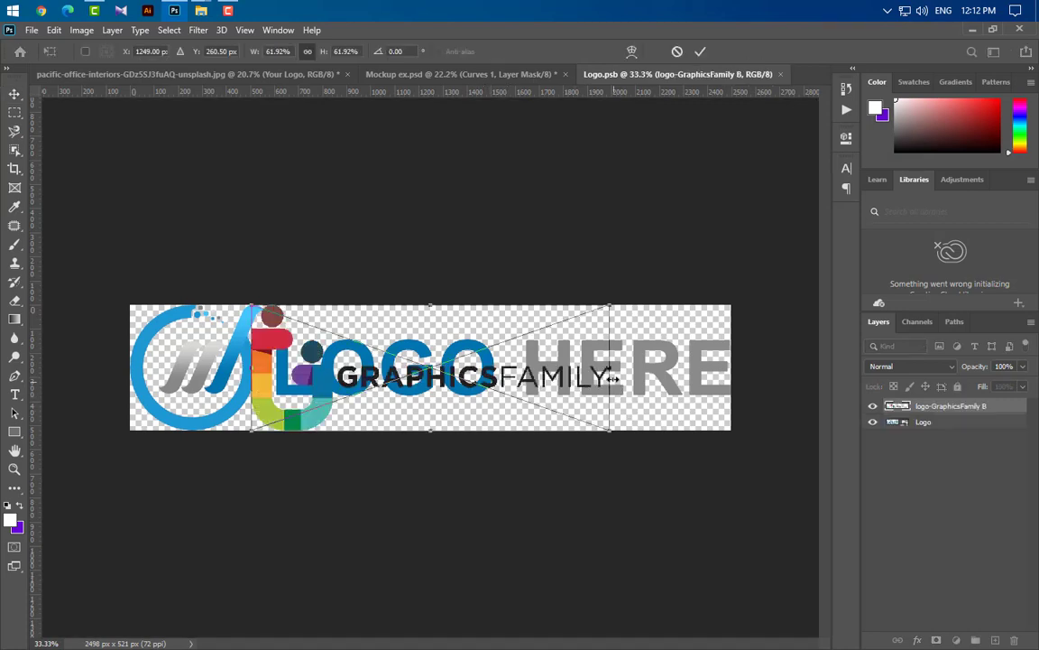
drag(619, 376, 646, 378)
click(702, 51)
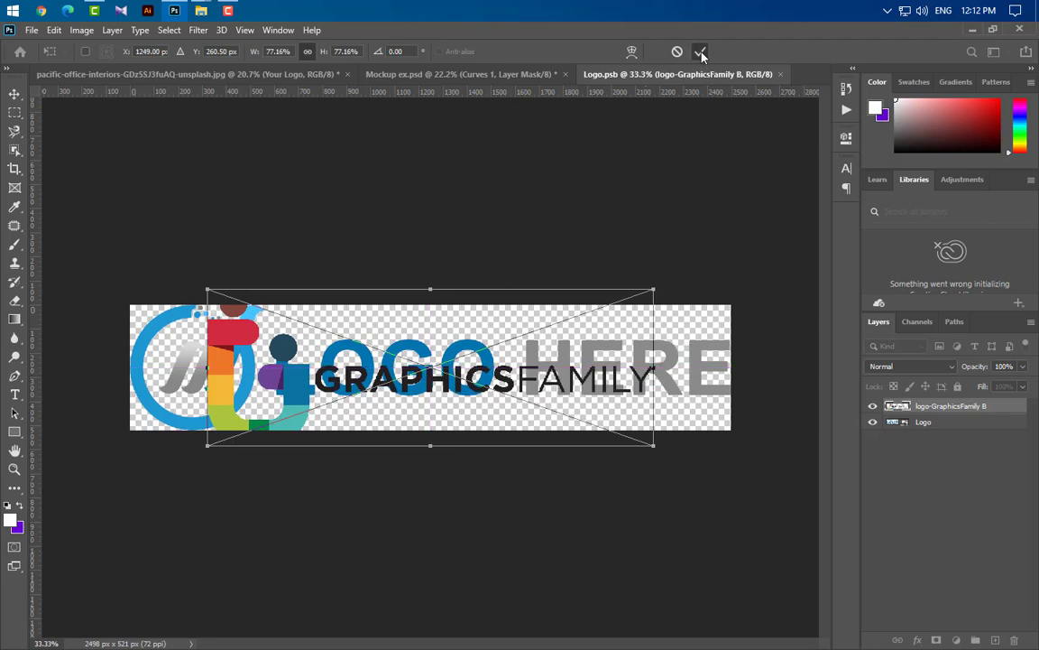
click(872, 425)
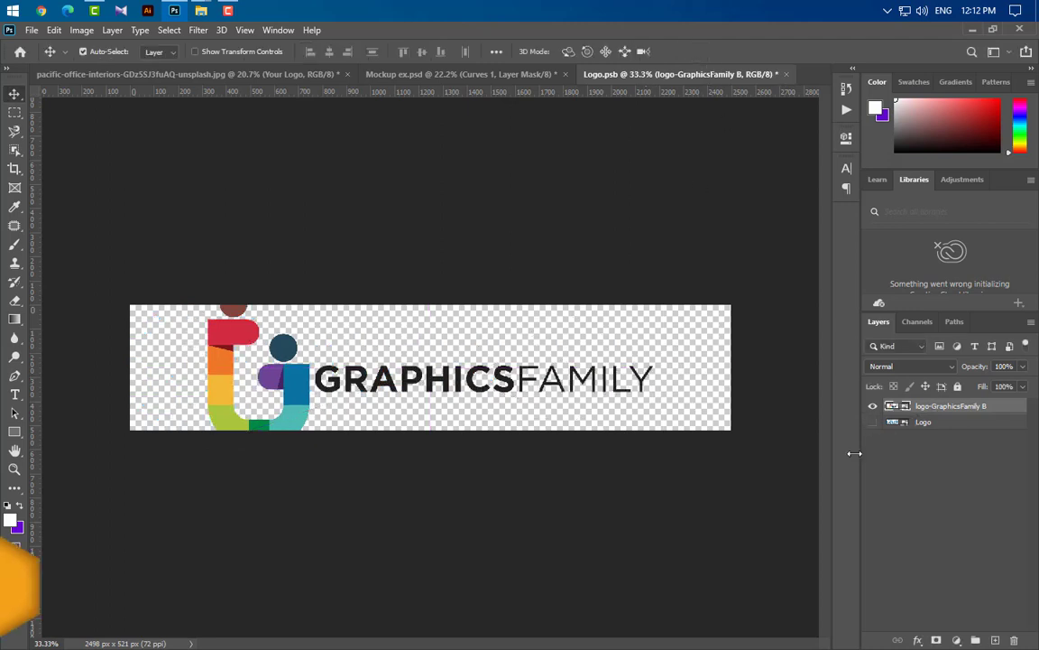
Step: Extend the Logo.psb canvas vertically with the Crop tool to 2498 x 701 px so the whole new logo fits
click(14, 169)
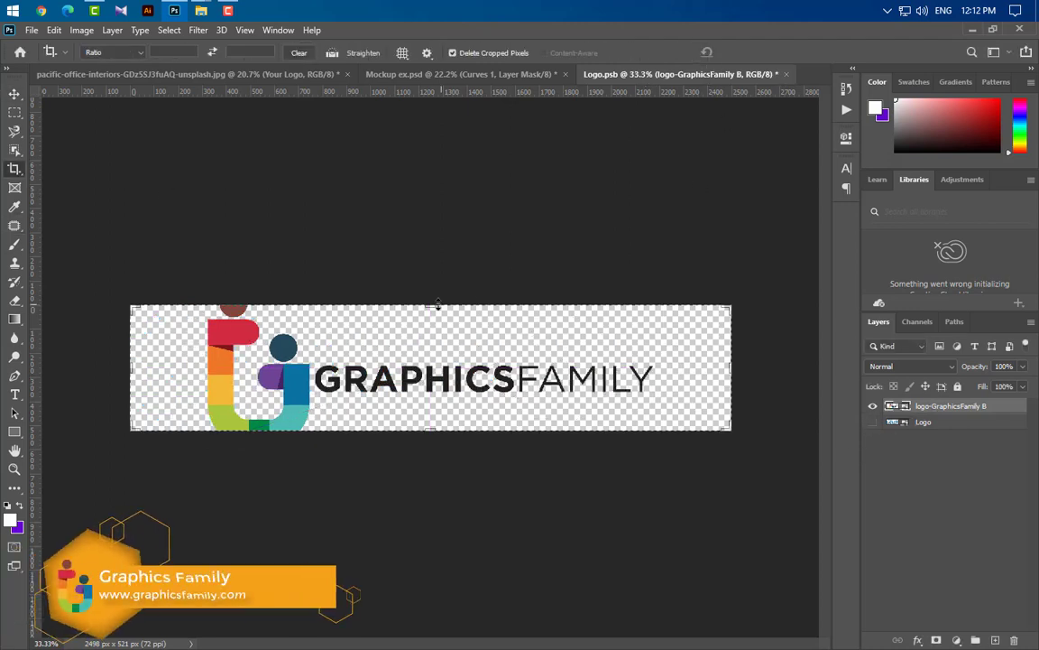
drag(436, 305, 432, 292)
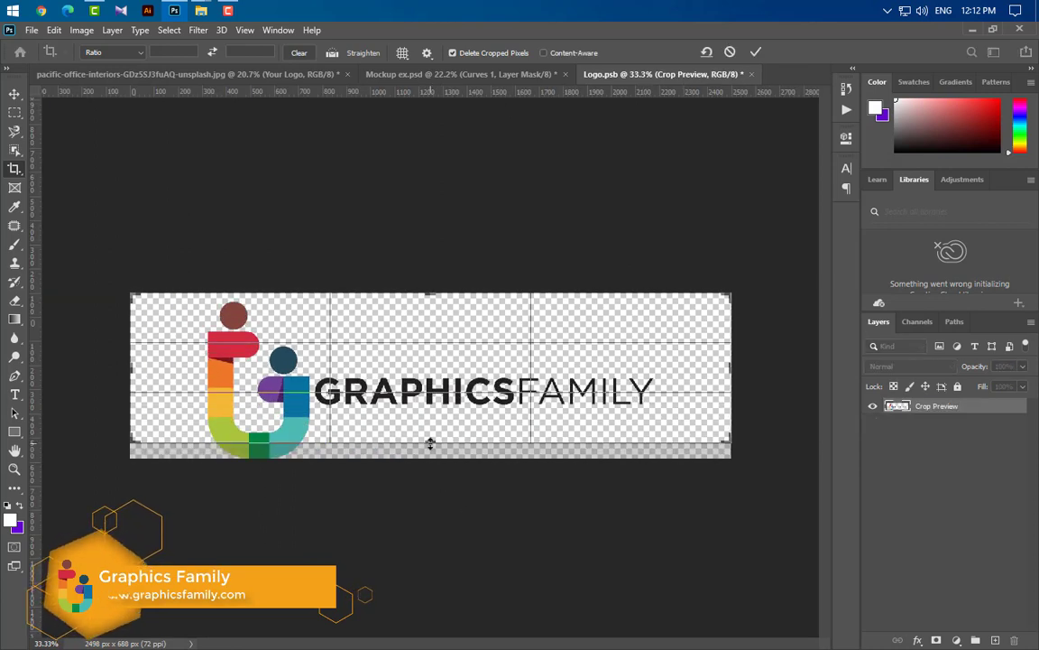
drag(429, 443, 430, 450)
click(755, 52)
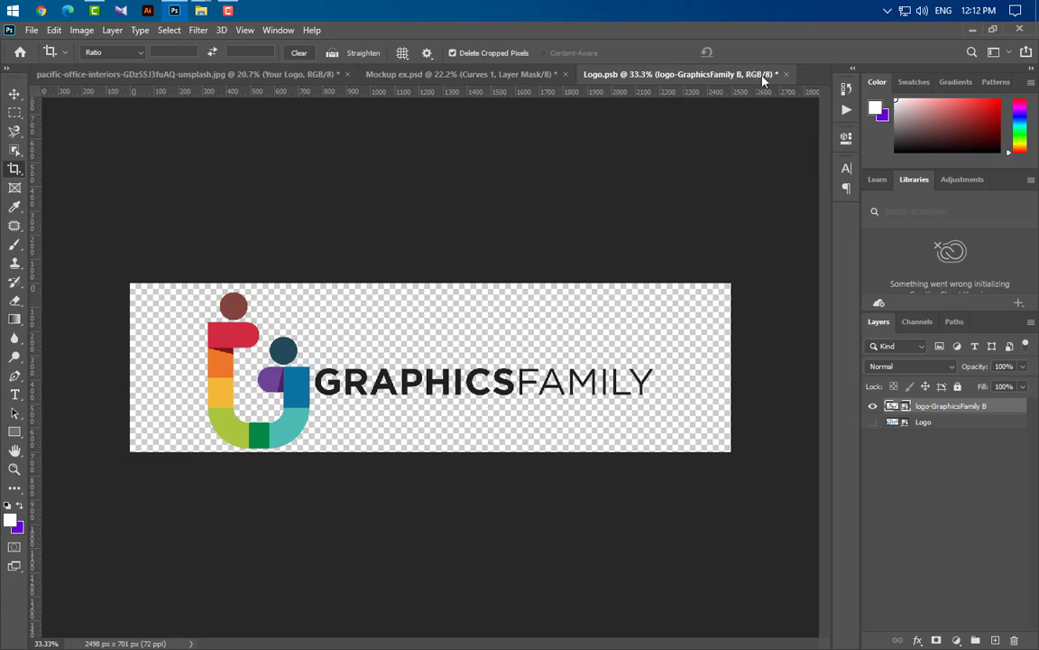
Step: Close Logo.psb, saving its changes to the mockup, and switch to the Move tool
click(785, 75)
click(450, 264)
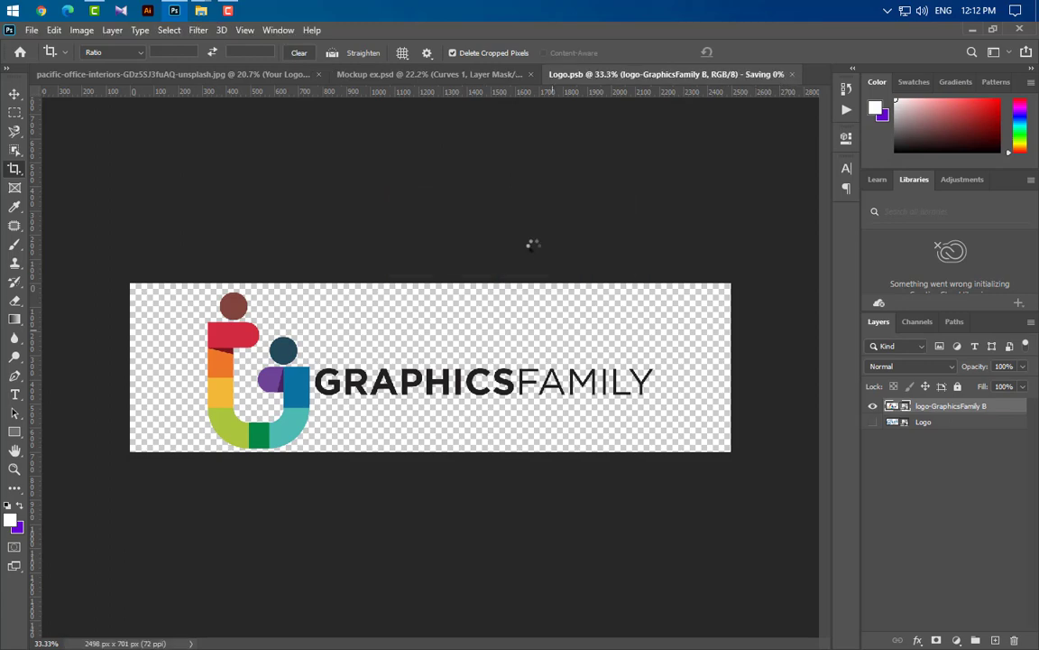
key(v)
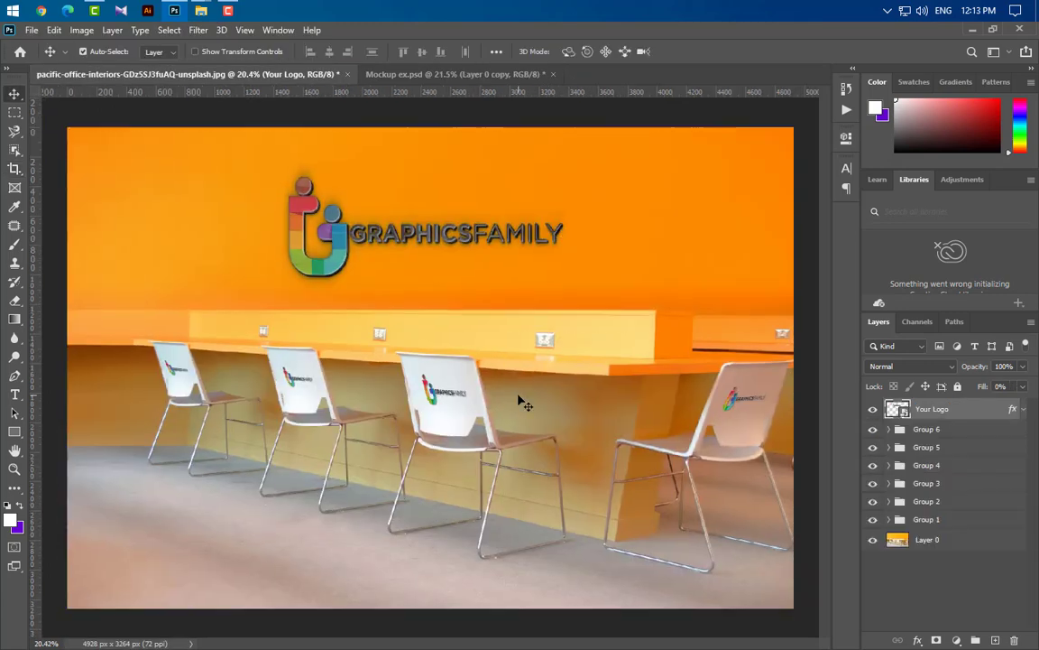